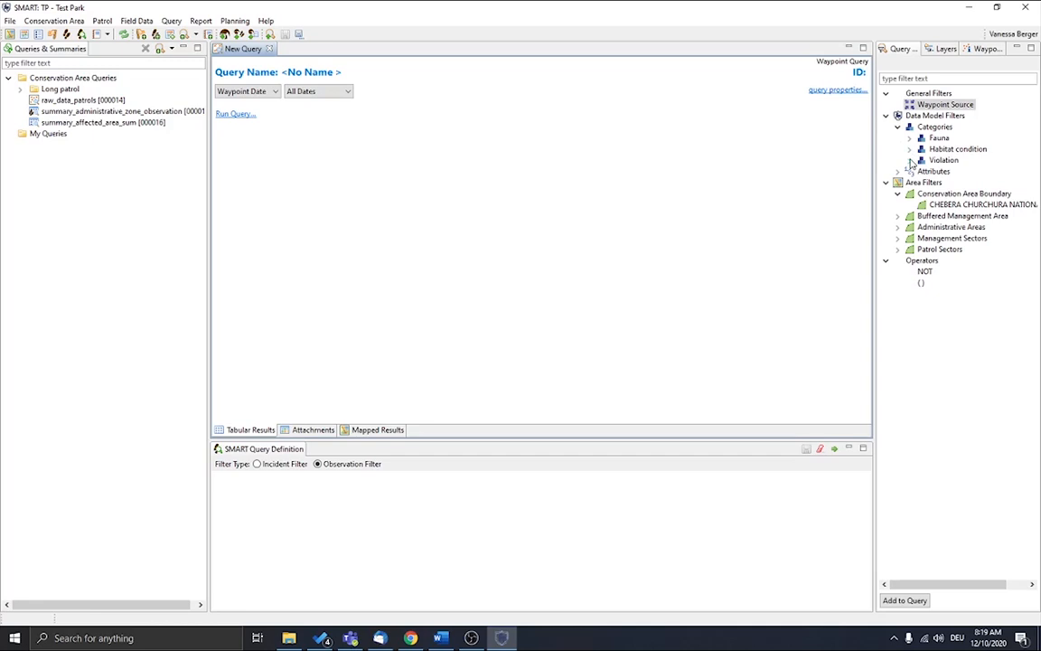
Step: Add the Violation category as an observation filter to the new waypoint query and run it for all dates
left_click(911, 160)
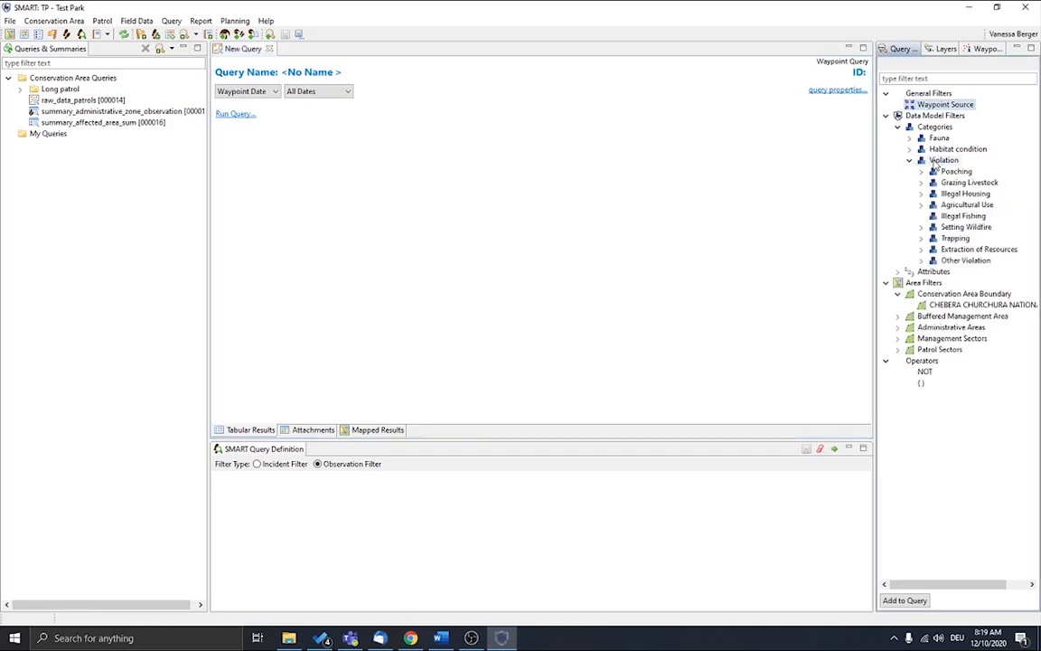
double_click(940, 161)
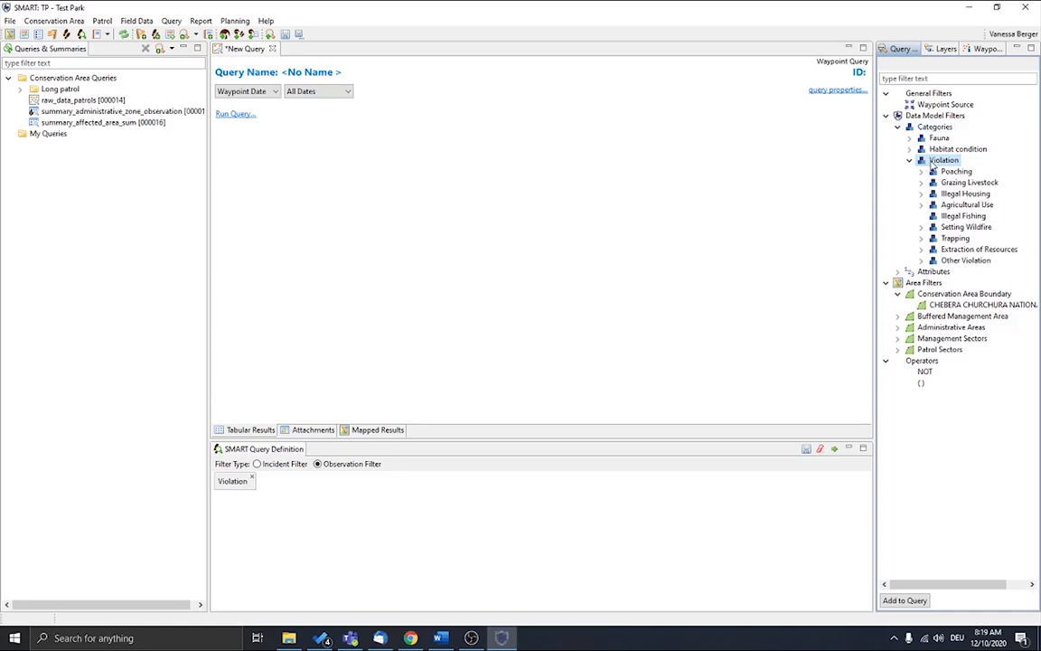
left_click(835, 449)
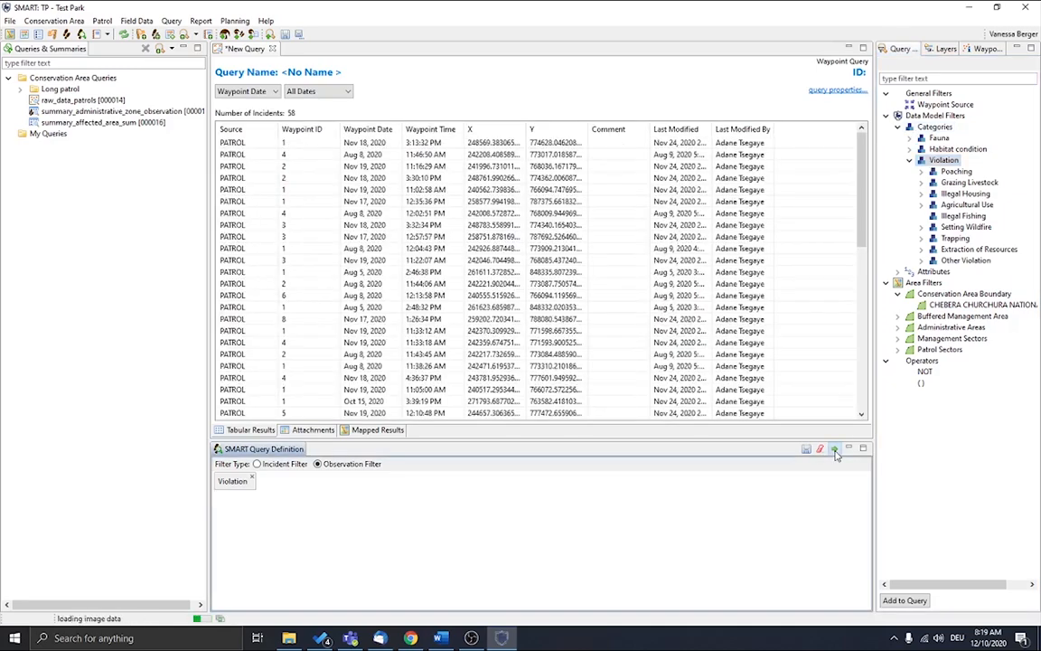
Step: Look through the tabular results and narrow the Last Modified By column
scroll(786, 221, "down", 6)
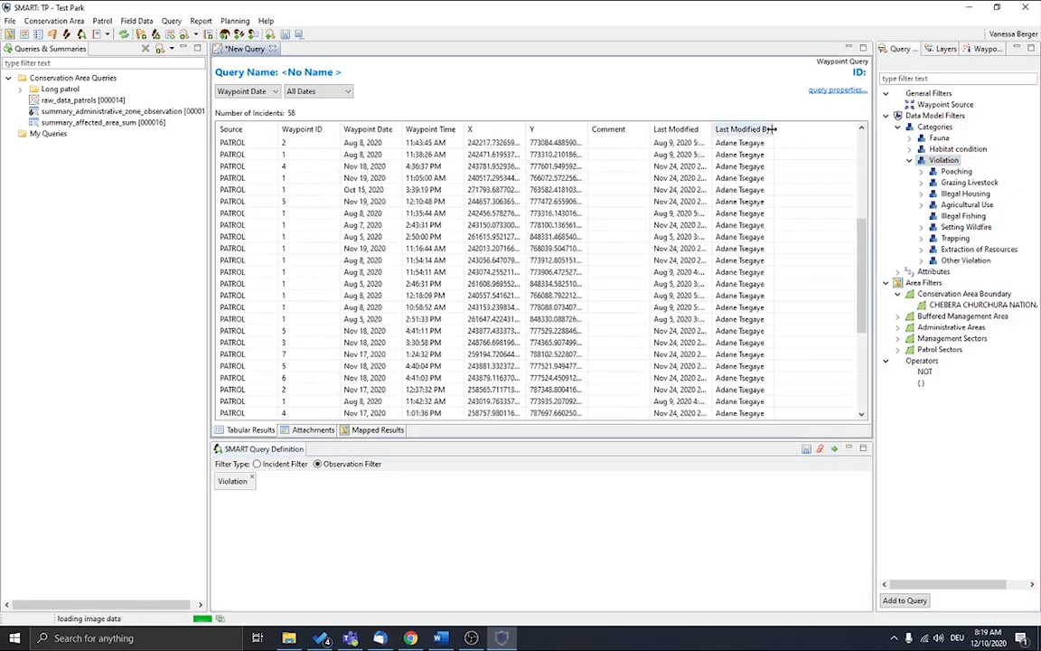
left_click_drag(785, 129, 723, 129)
scroll(543, 247, "down", 5)
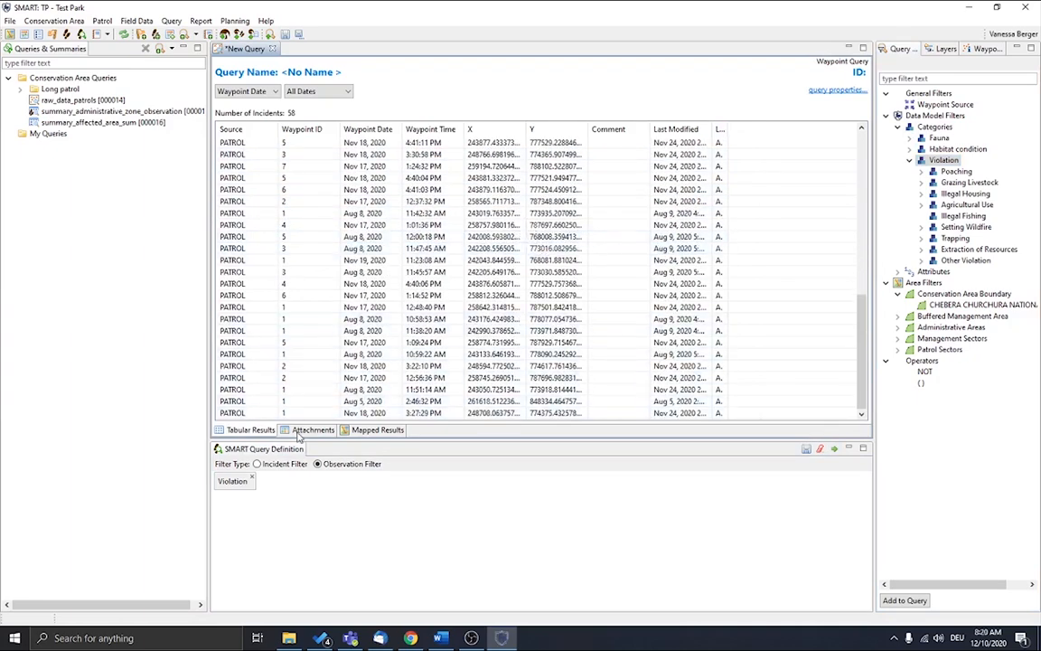
Step: Show the violation query results on the map and load the BM Zonation basemap
left_click(352, 432)
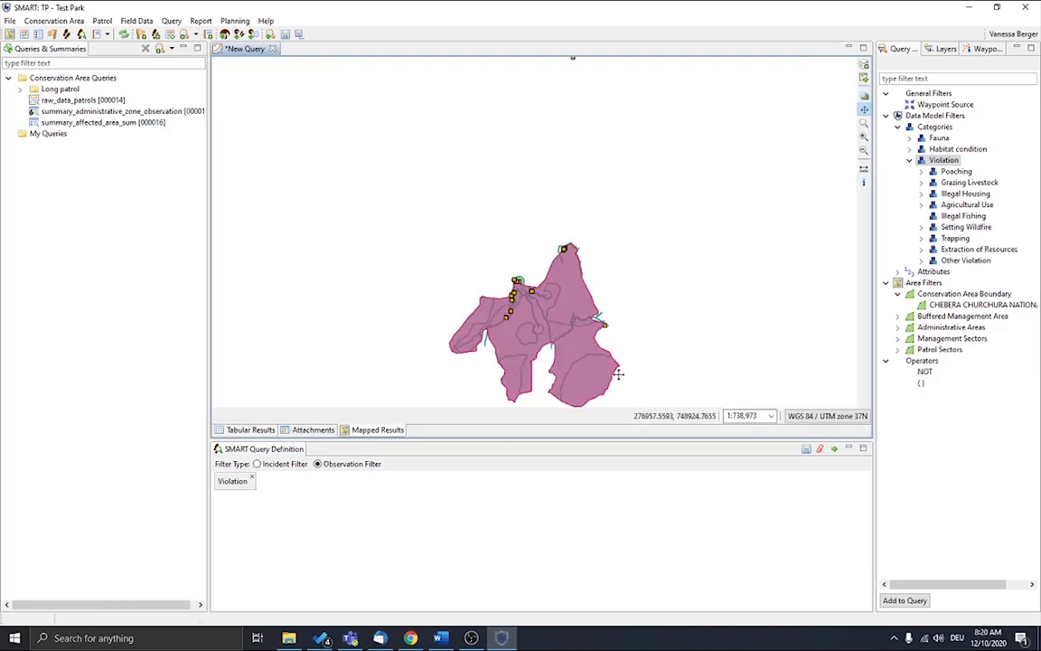
left_click_drag(663, 333, 697, 267)
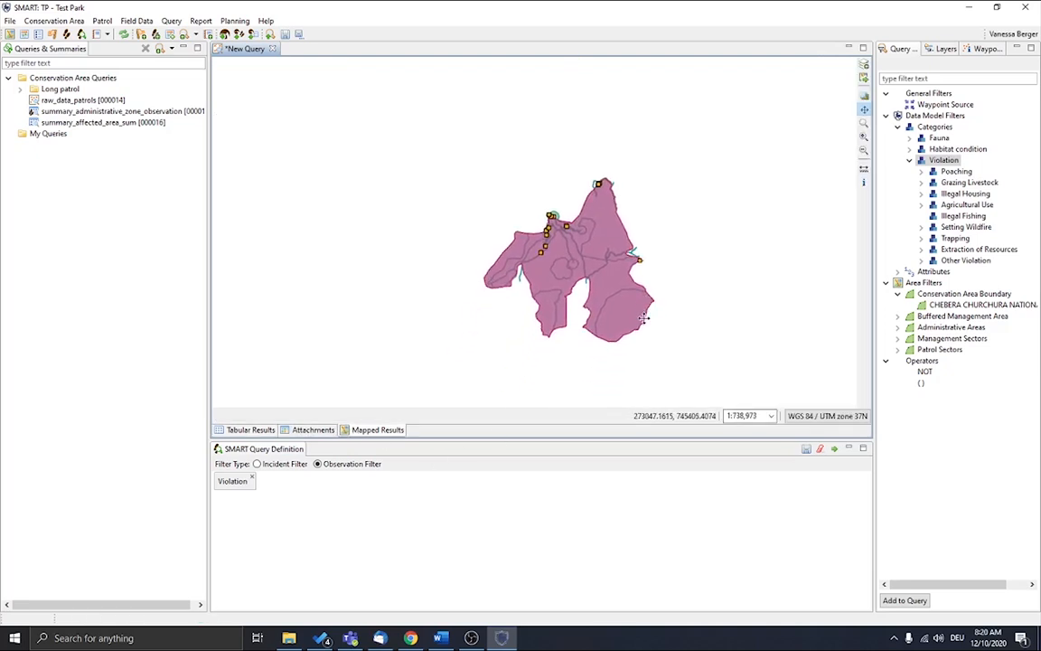
left_click(865, 68)
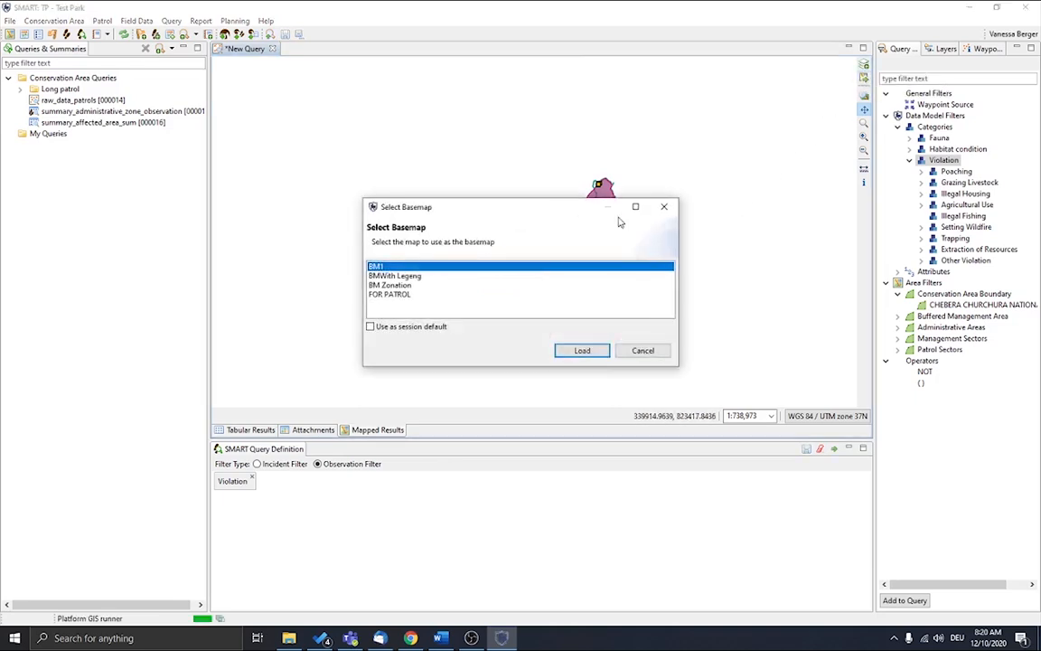
left_click(402, 286)
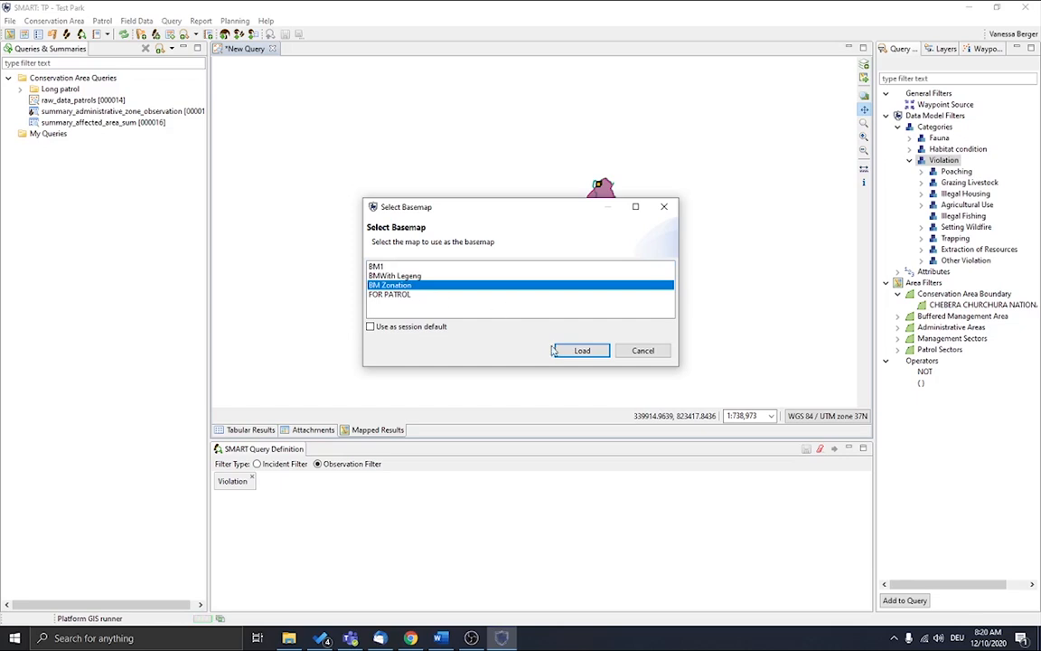
left_click(580, 351)
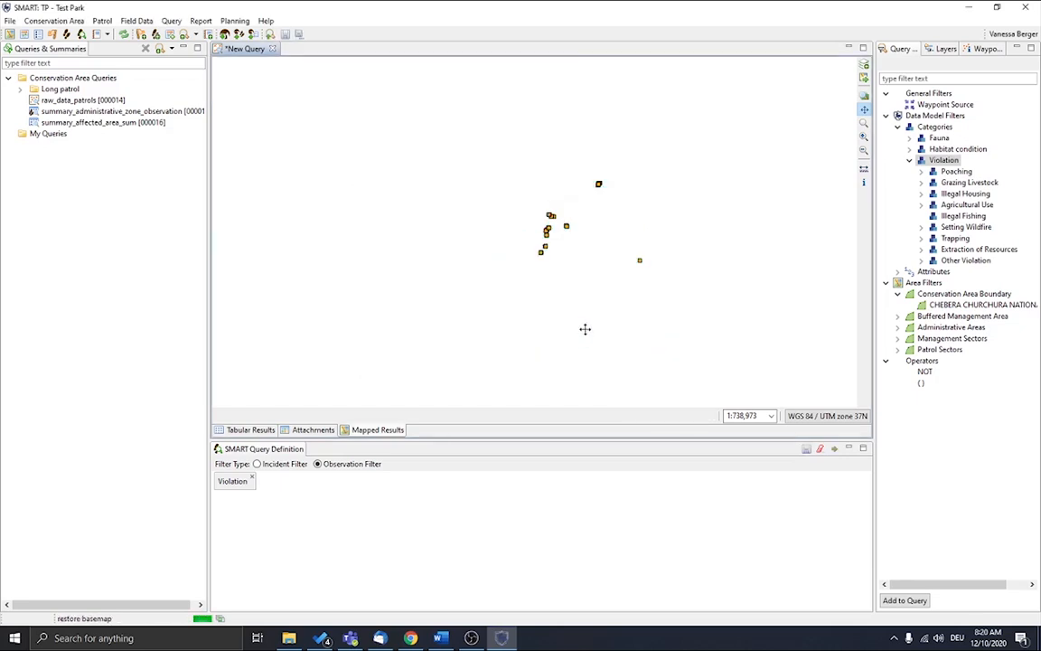
Step: Examine where the violation waypoints lie relative to the park's zones, including those near the northern boundary
scroll(598, 261, "up", 3)
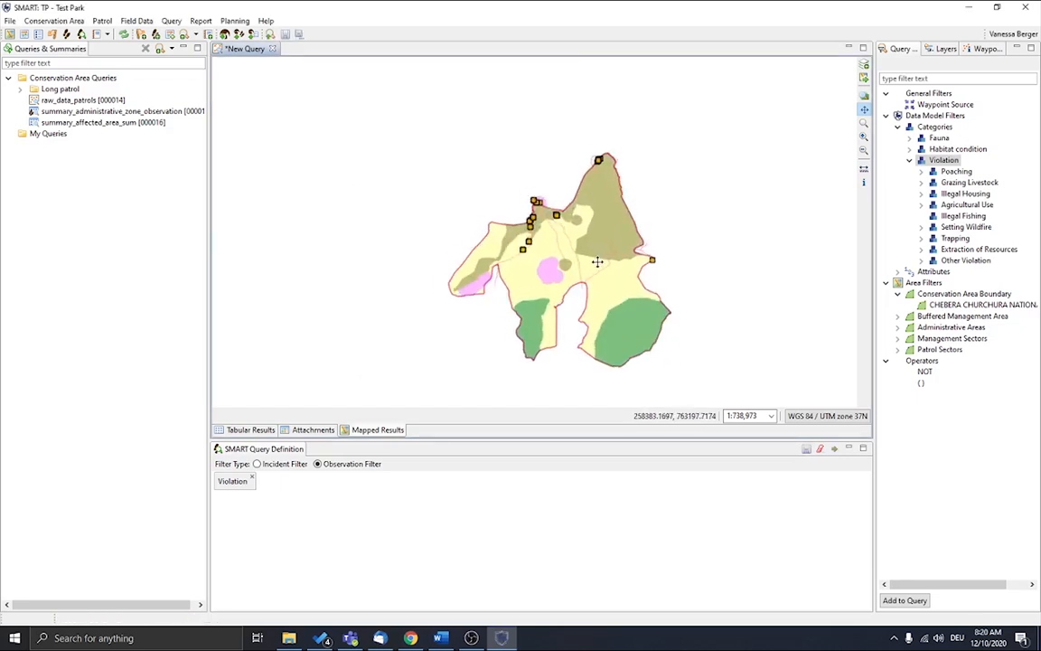
left_click_drag(598, 337, 554, 326)
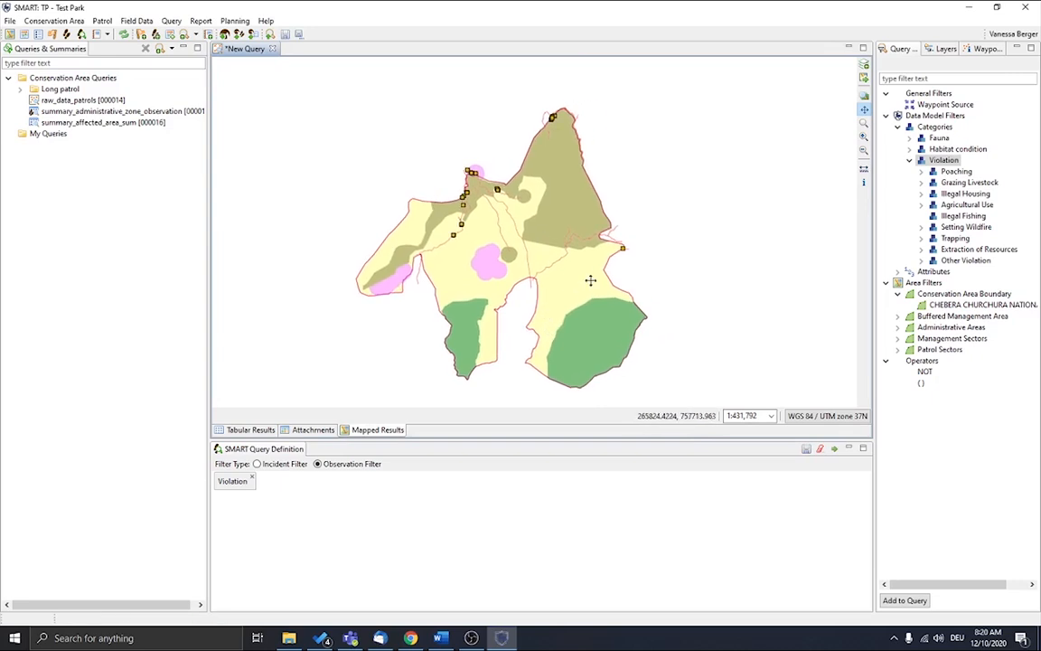
scroll(475, 272, "up", 1)
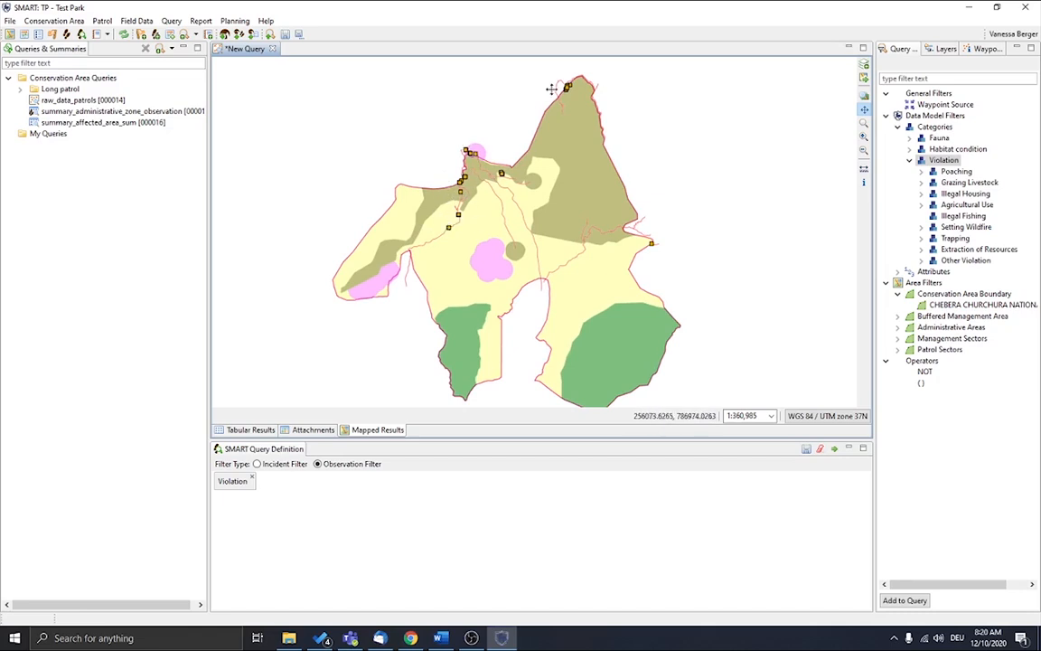
scroll(524, 74, "up", 1)
scroll(503, 69, "up", 1)
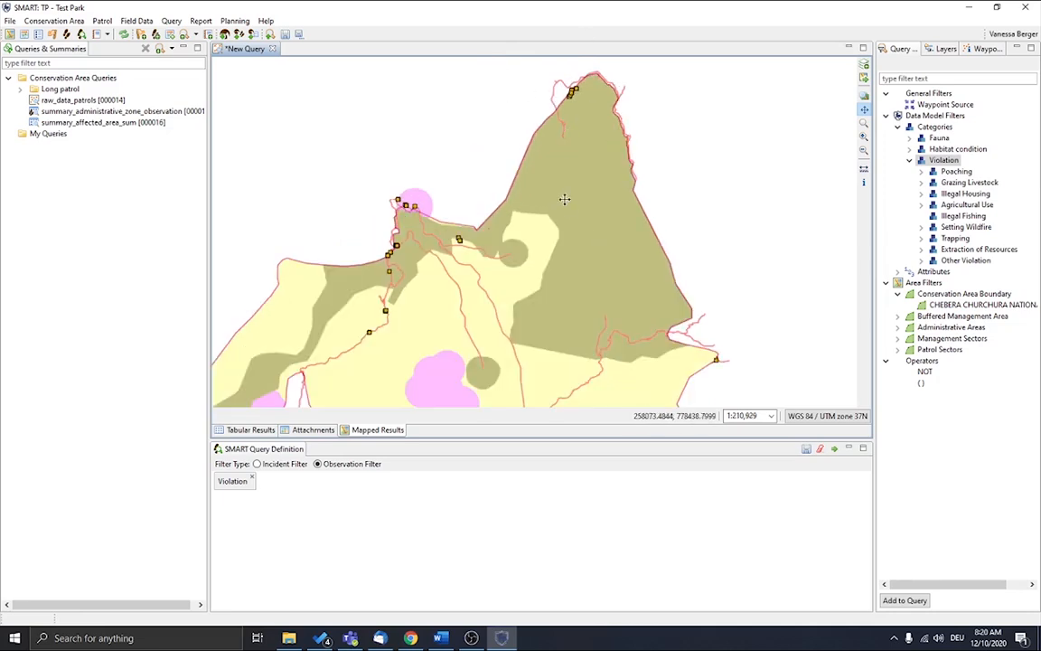
scroll(564, 199, "down", 1)
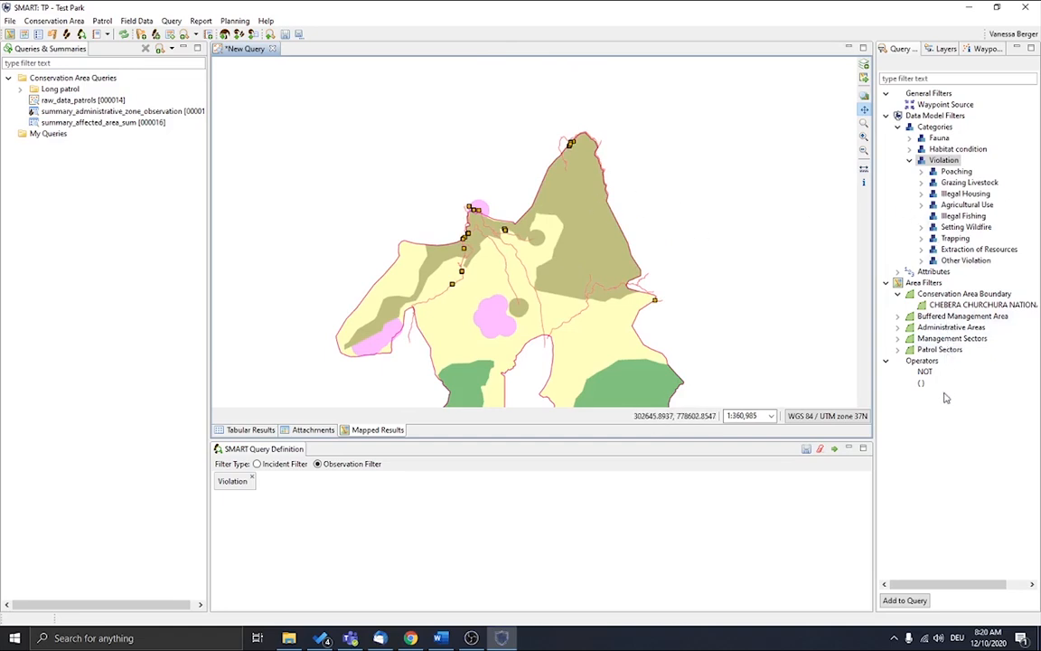
Step: Restrict the query to violations in the Core Zone administrative area, combined with AND, and run it
left_click(899, 327)
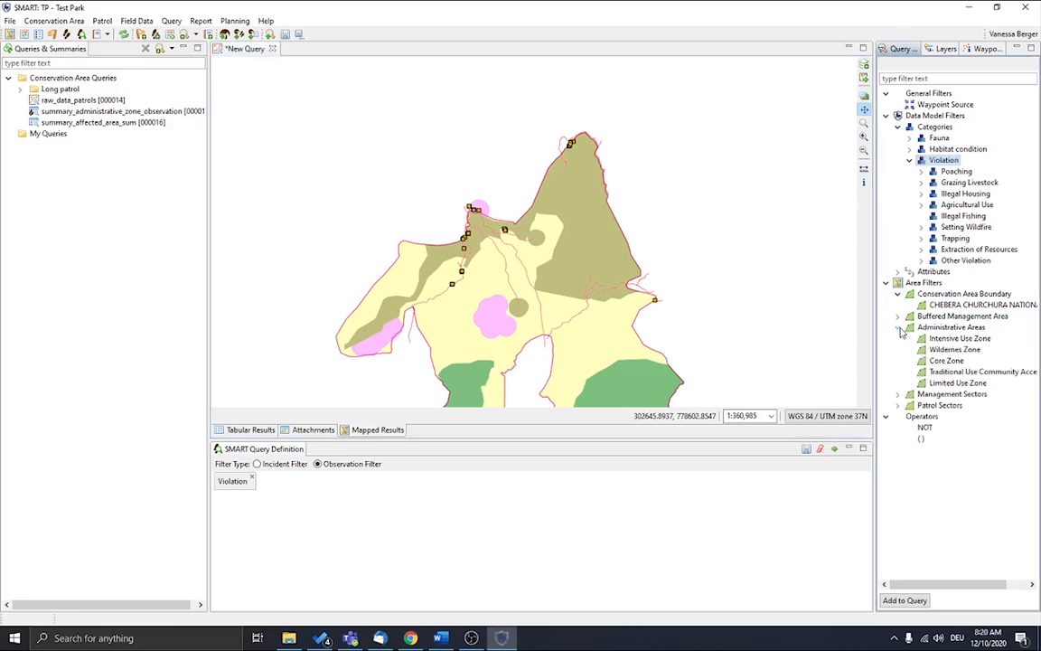
double_click(944, 361)
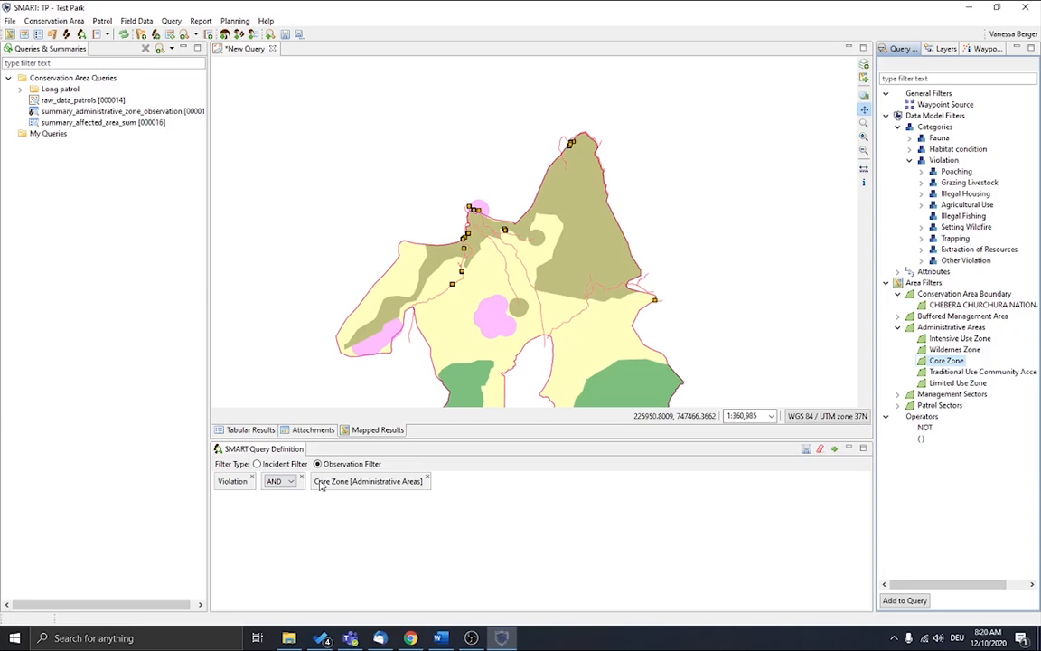
left_click(289, 482)
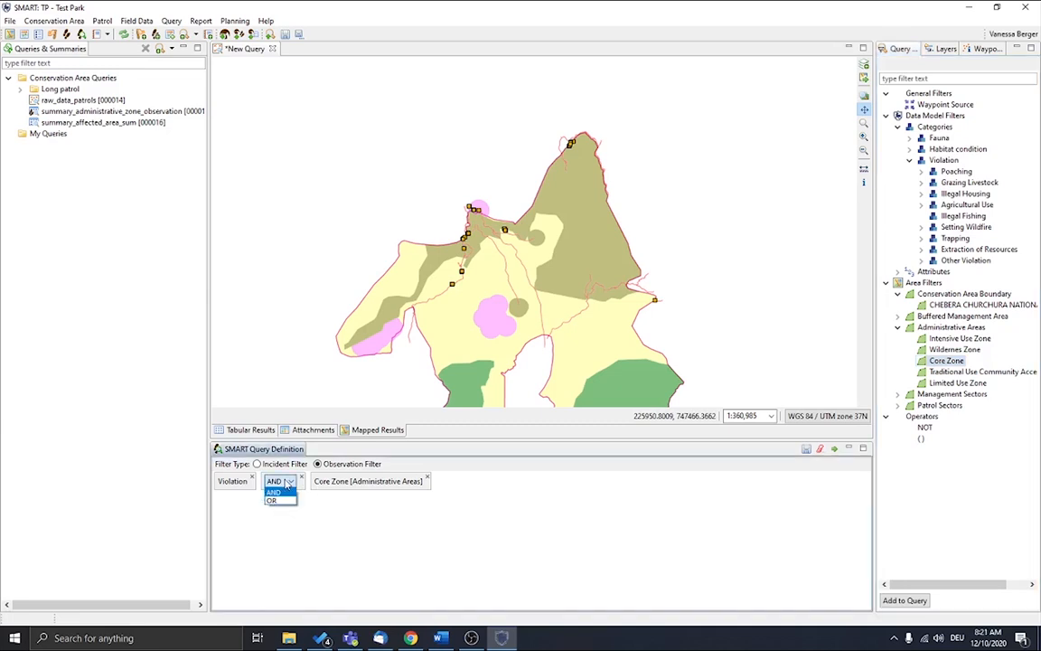
left_click(287, 483)
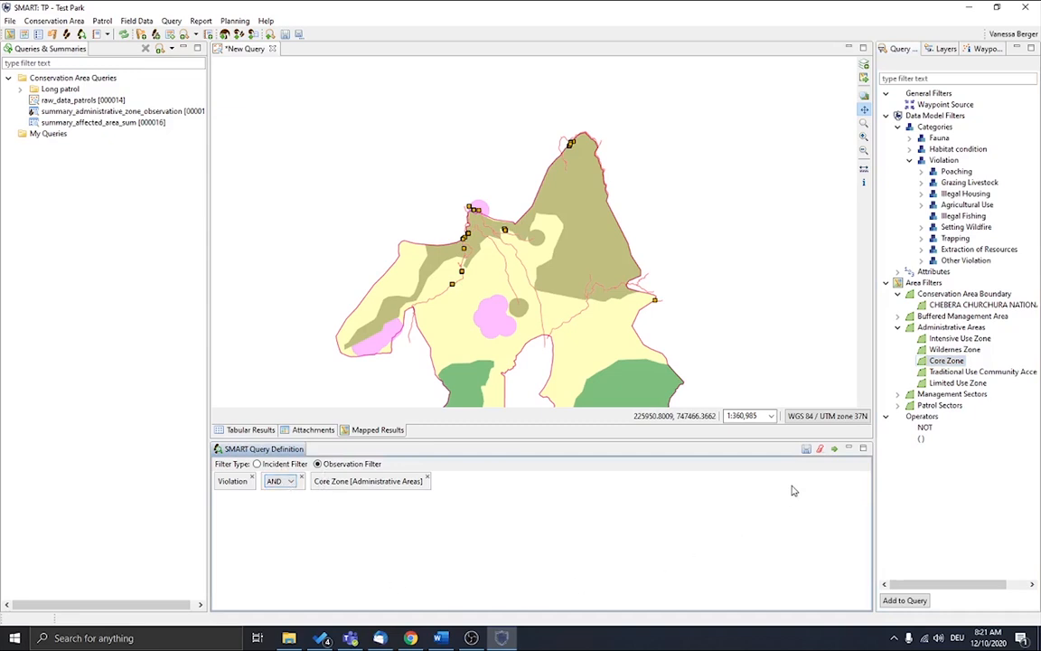
left_click(835, 450)
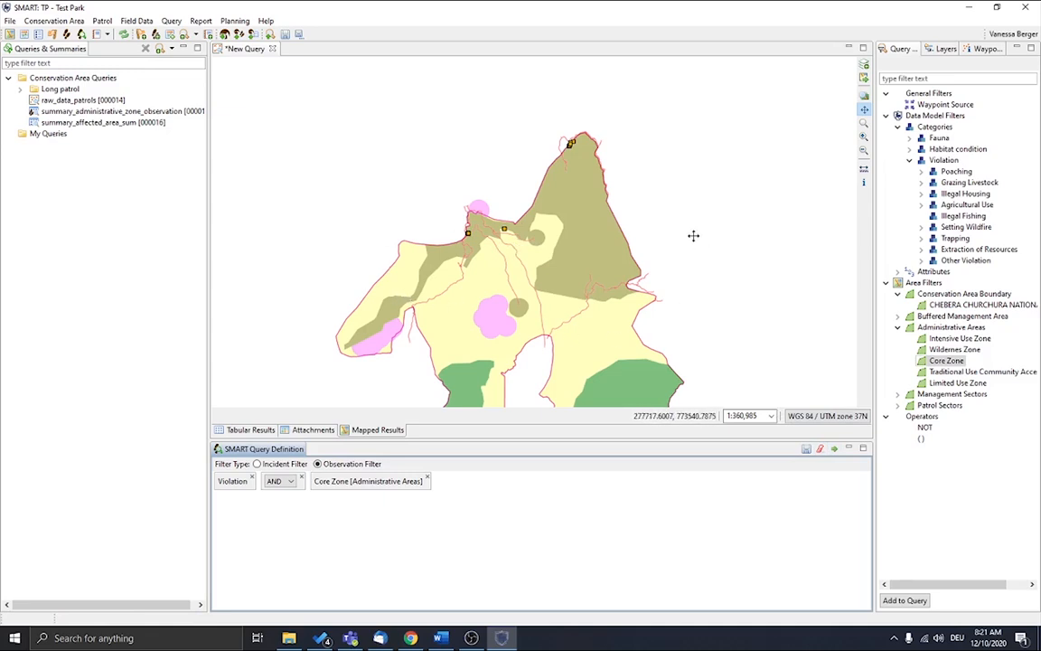
Step: Remove the Core Zone filter and its AND operator, and rerun the query for all violations
left_click(429, 480)
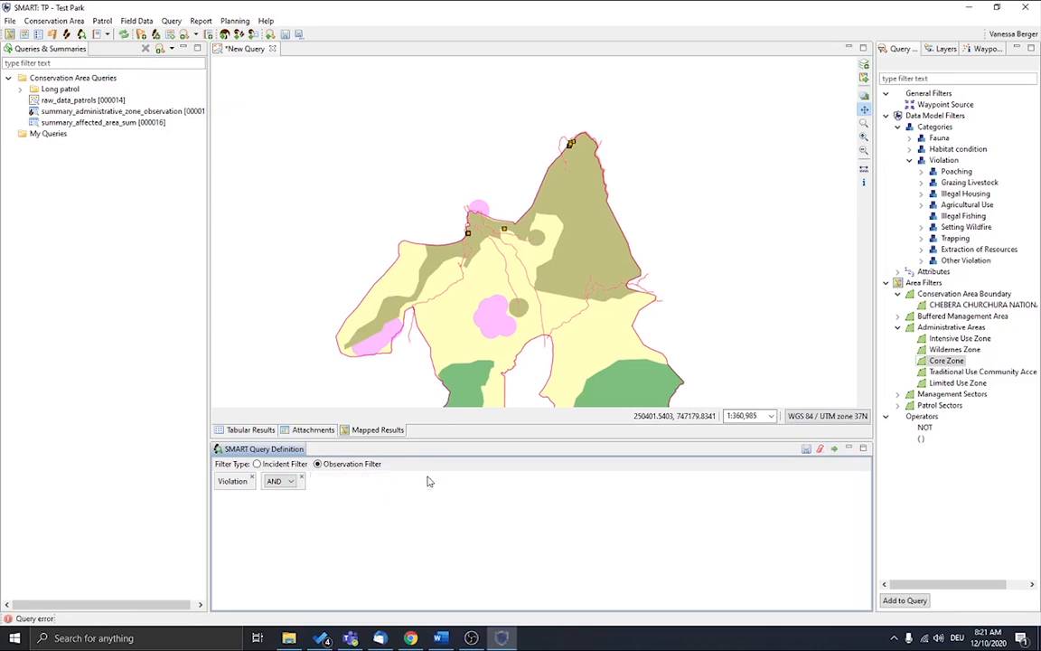
left_click(303, 481)
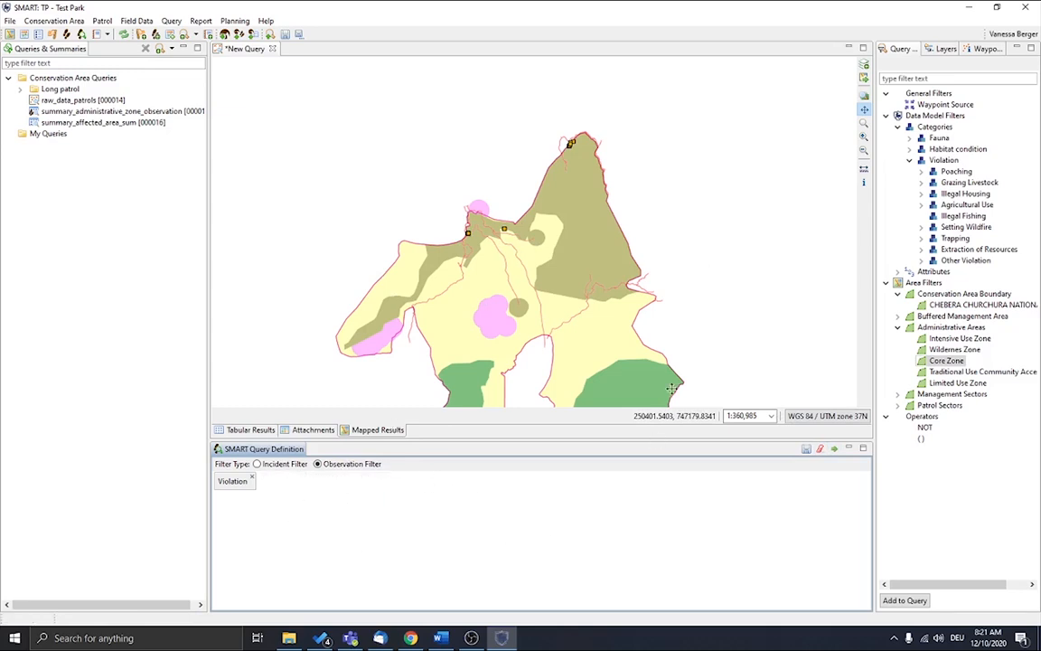
left_click_drag(516, 305, 512, 262)
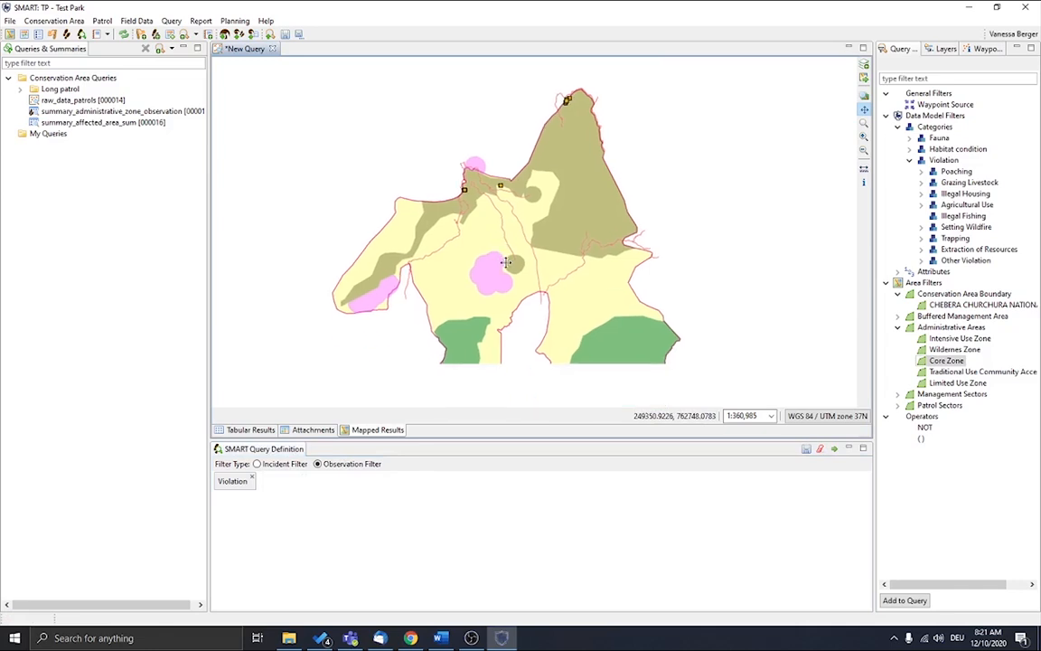
left_click(834, 448)
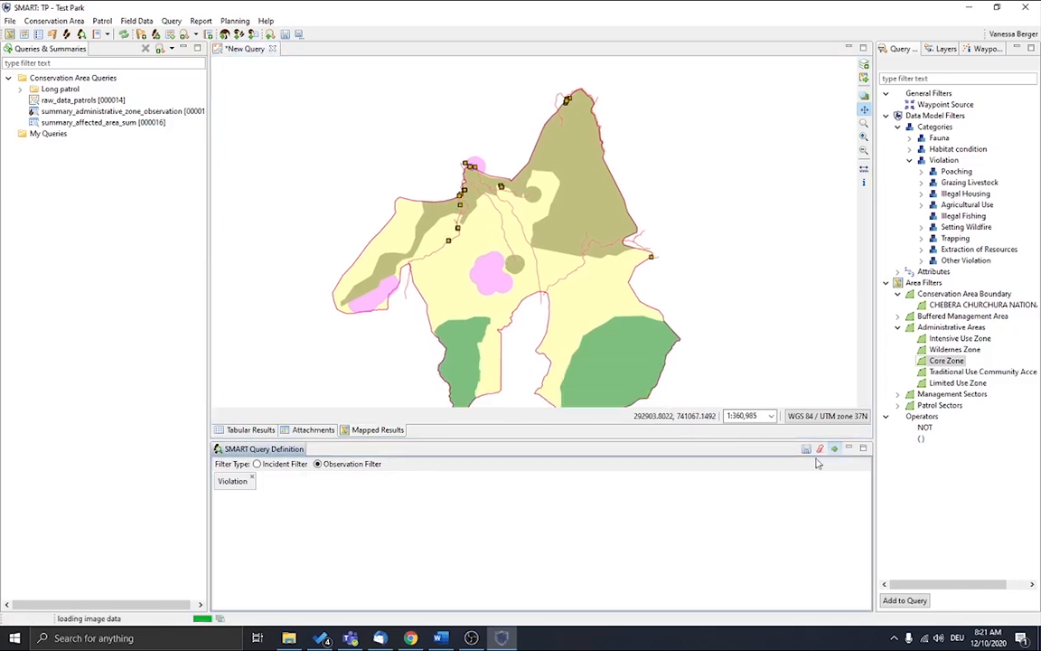
left_click_drag(641, 344, 635, 320)
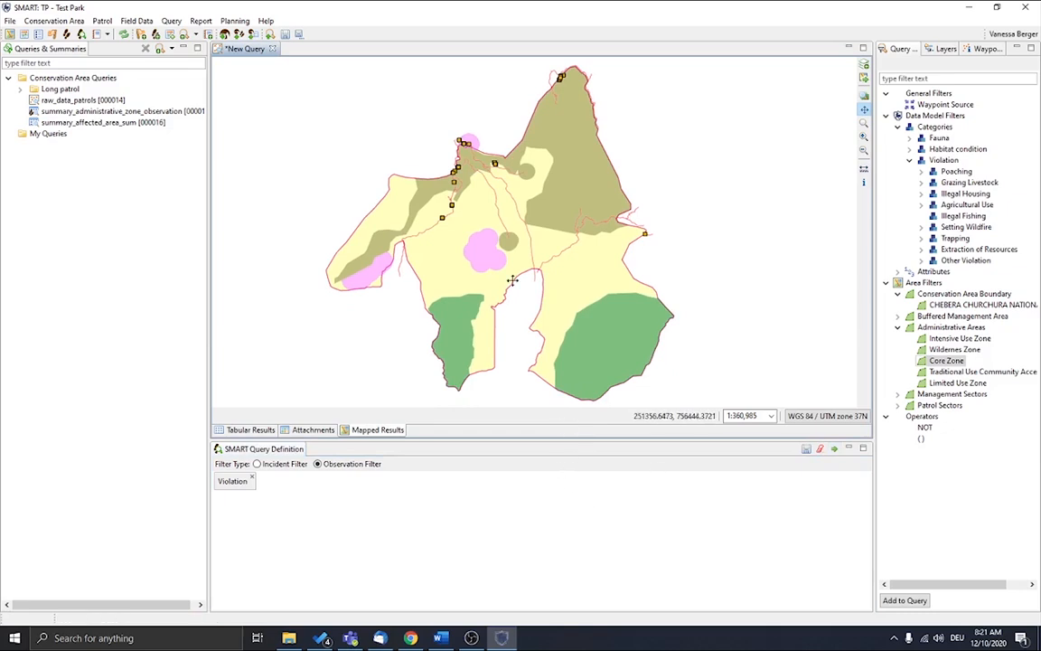
Step: Save the query as Waypoint_Violation_total in the Conservation Area Queries folder
left_click(270, 35)
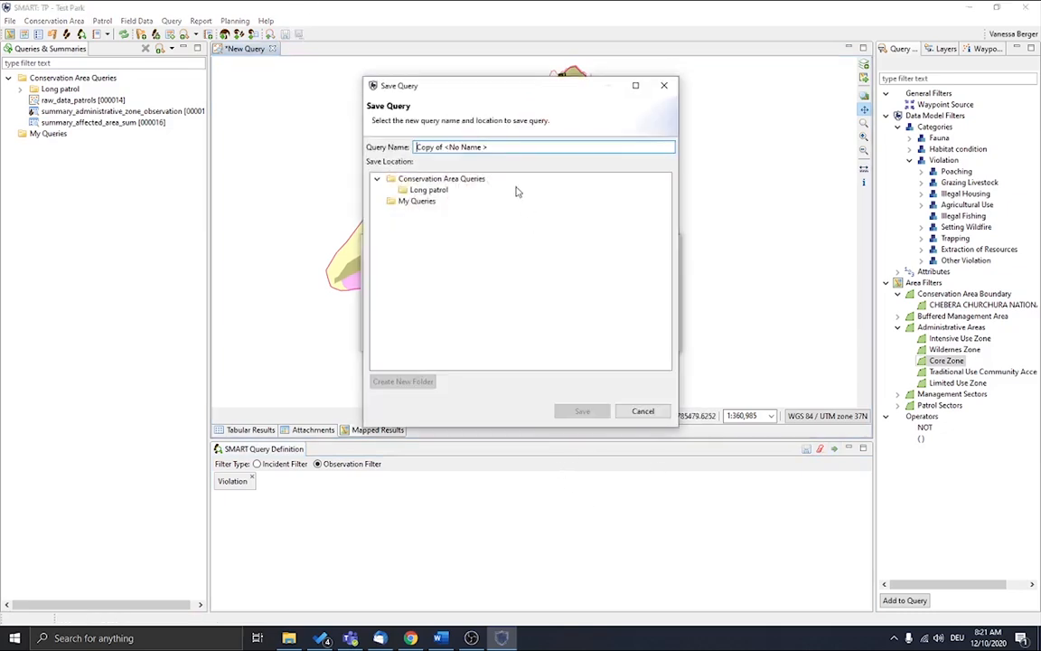
left_click(479, 179)
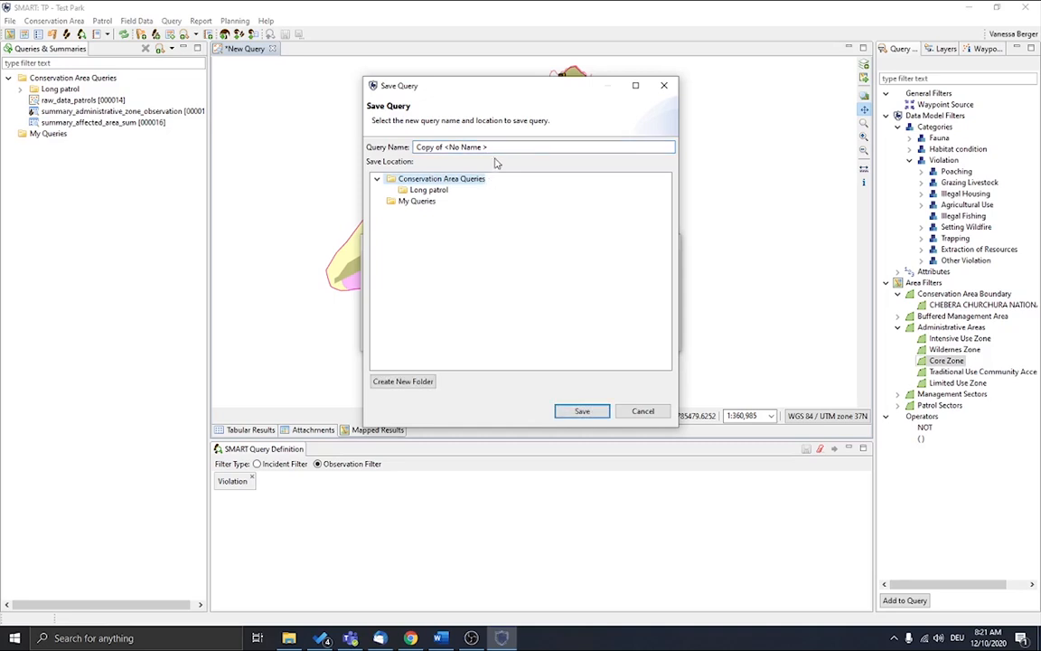
left_click_drag(497, 151, 360, 142)
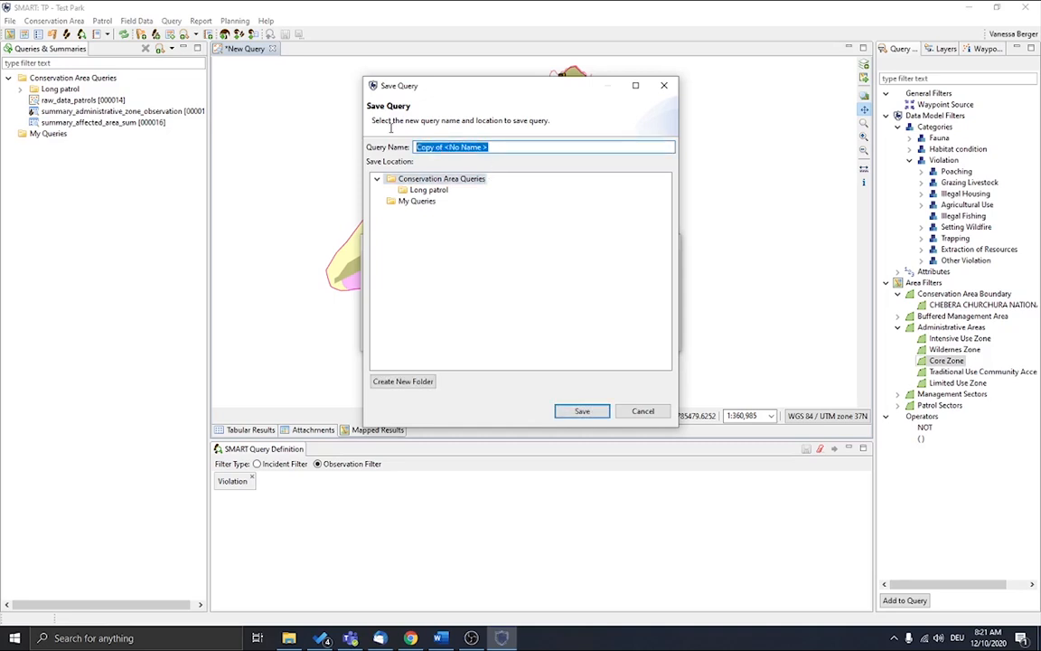
type("Waypoint_Violation_total")
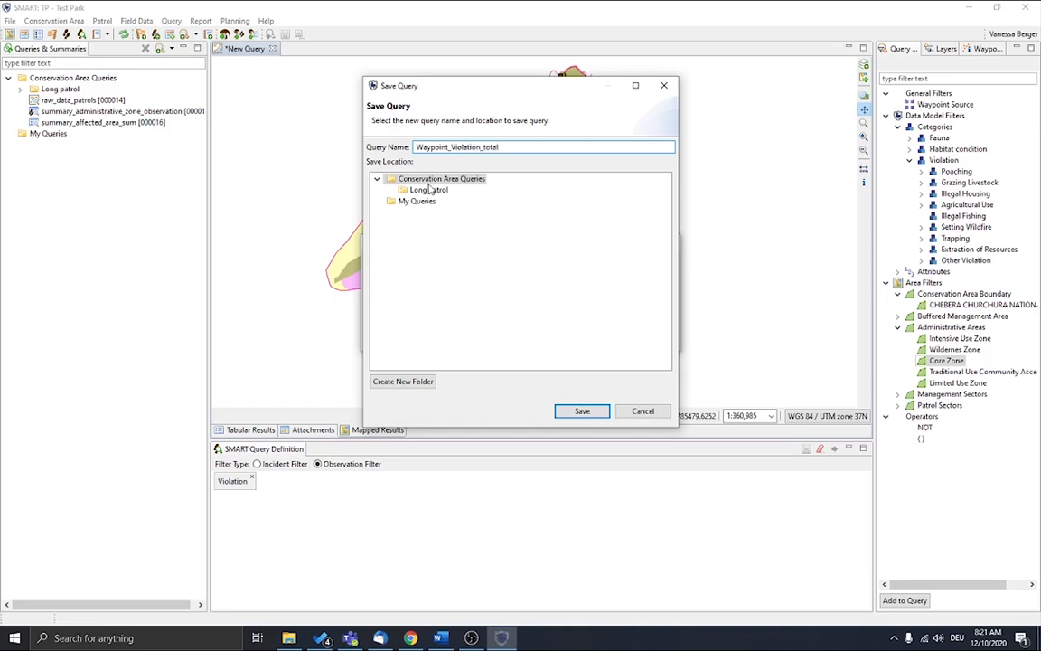
left_click(582, 412)
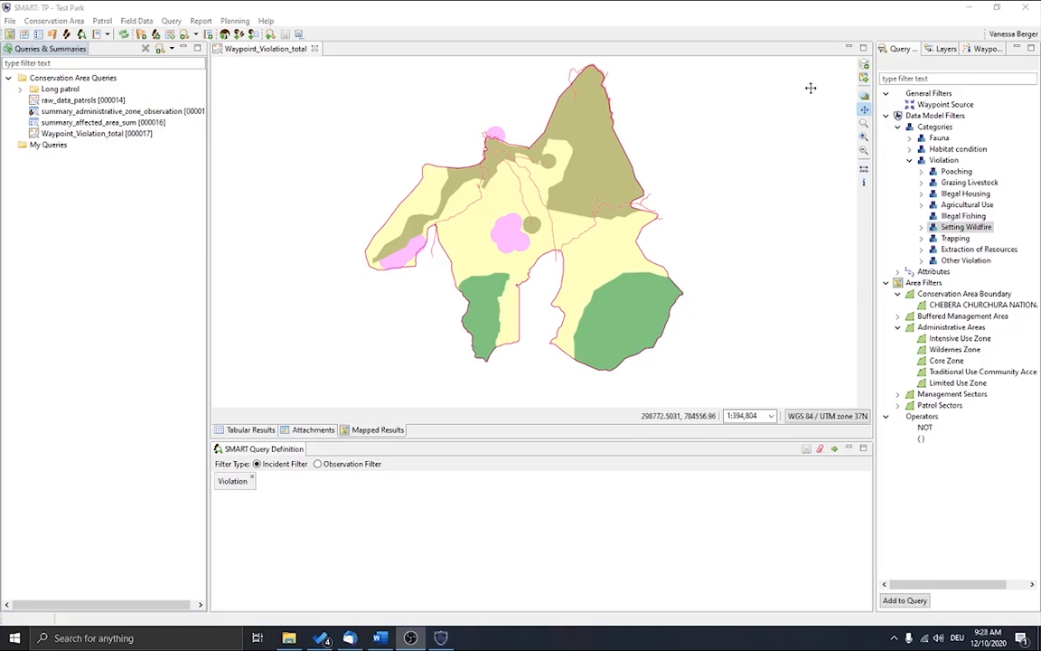
Step: Save a copy of the raw_data_patrols query as raw_data_patrol_violation_seleted in the Conservation Area Queries folder
double_click(107, 100)
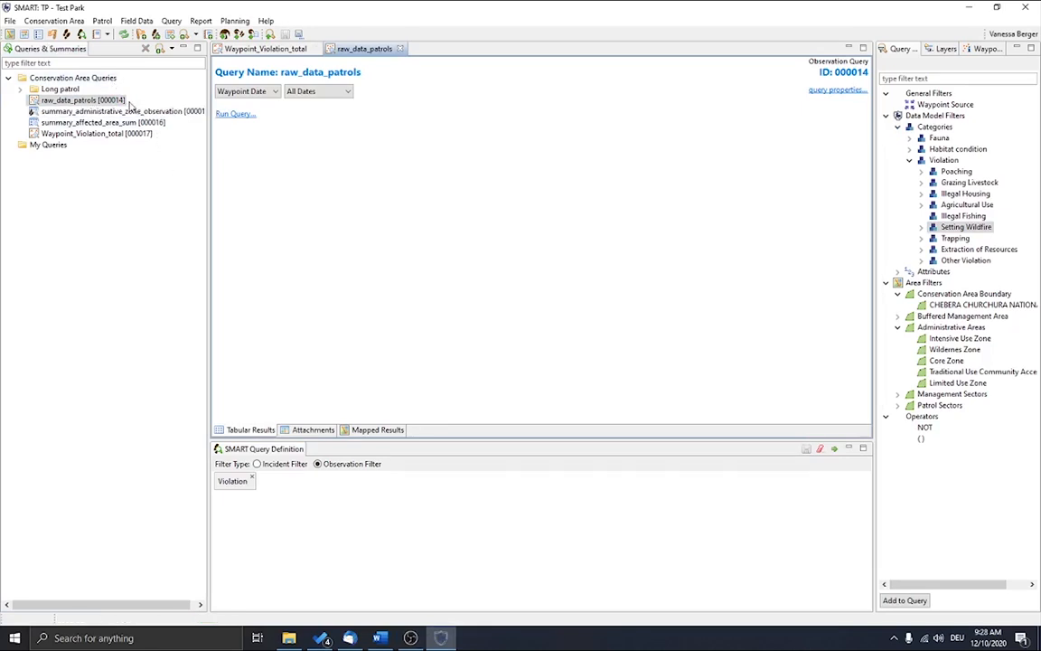
left_click(299, 36)
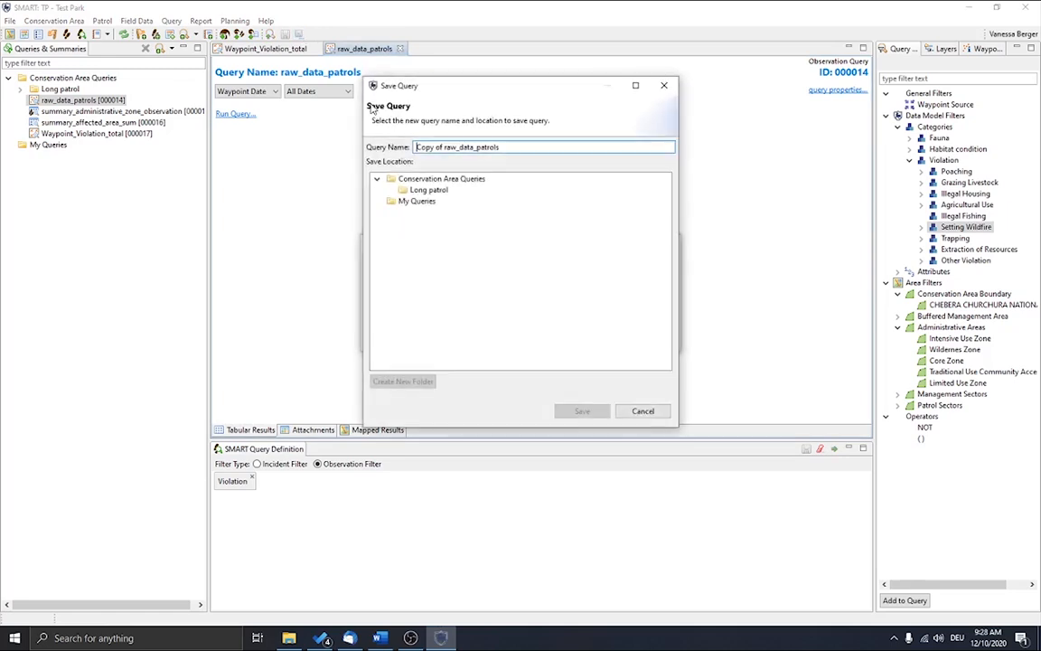
left_click(457, 180)
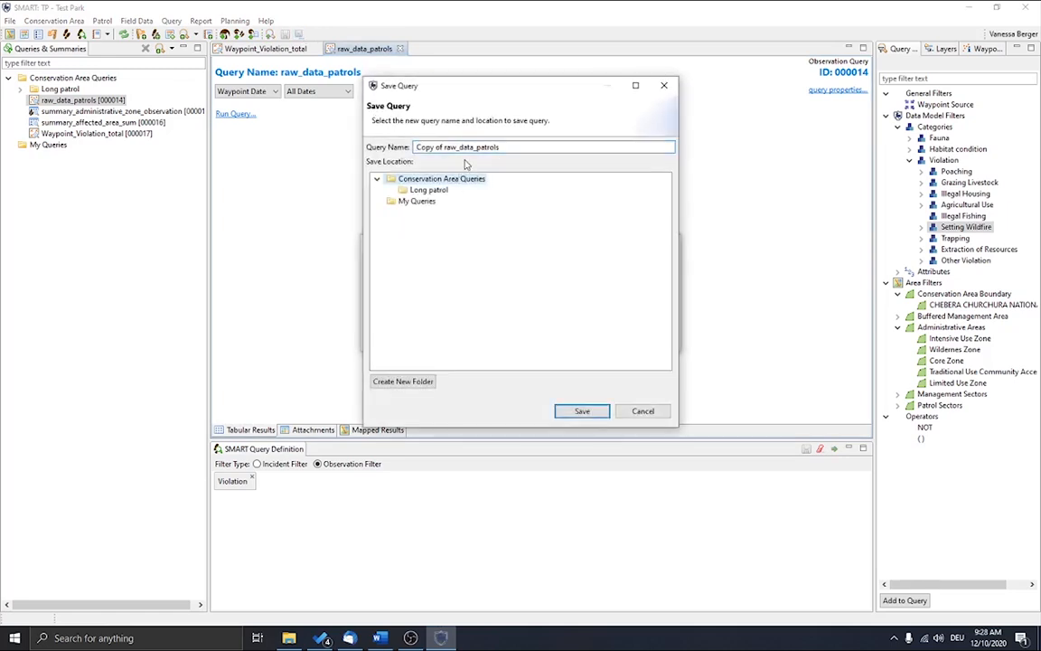
left_click_drag(445, 146, 391, 147)
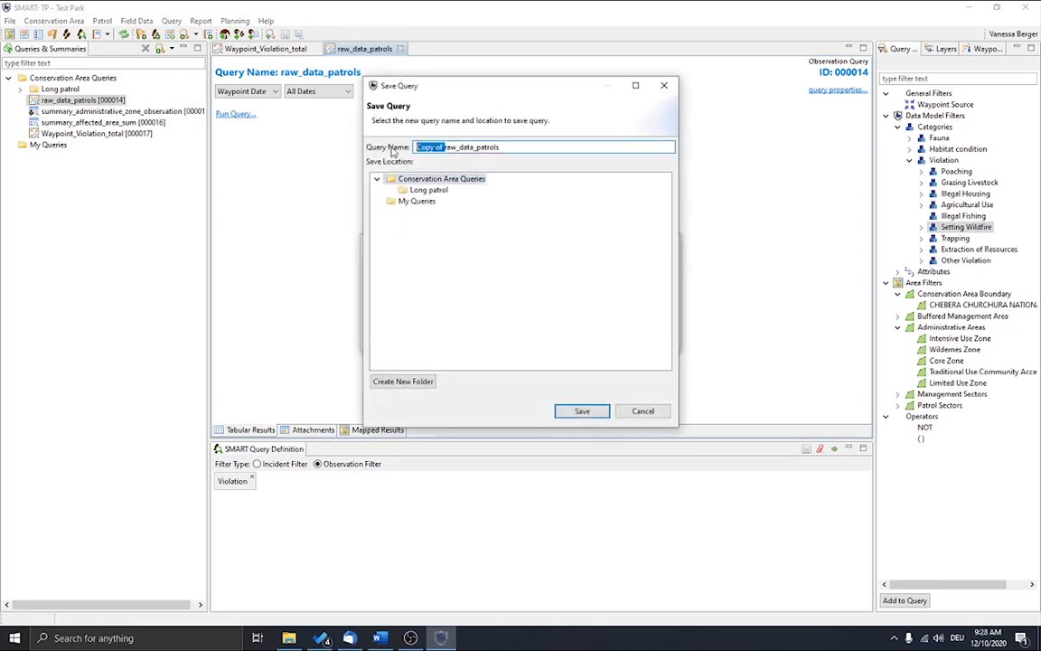
key("BackSpace")
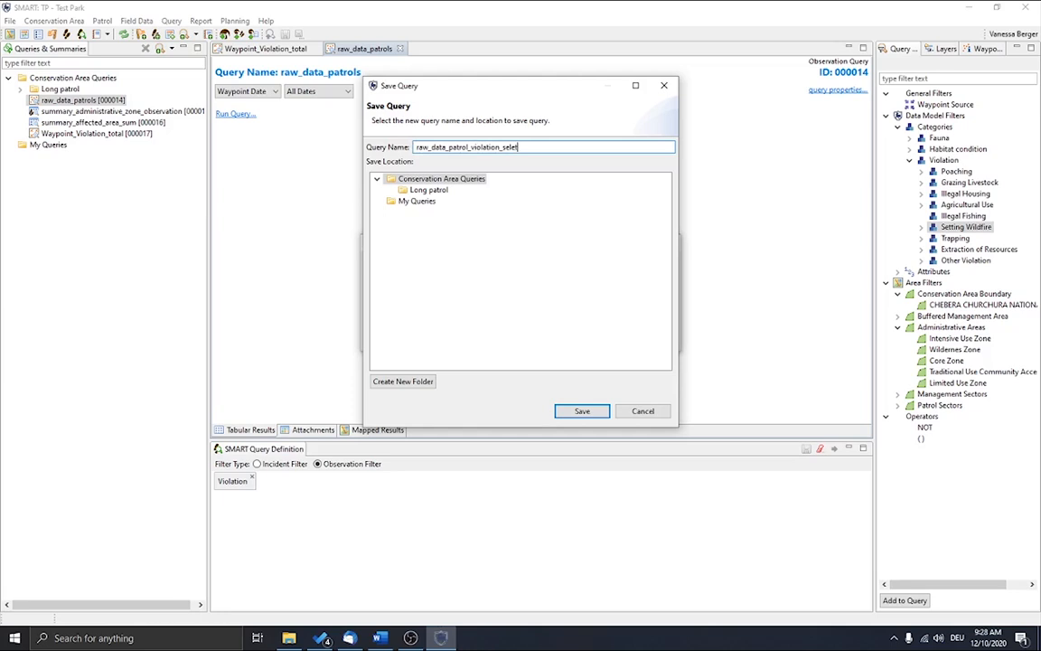
key("Return")
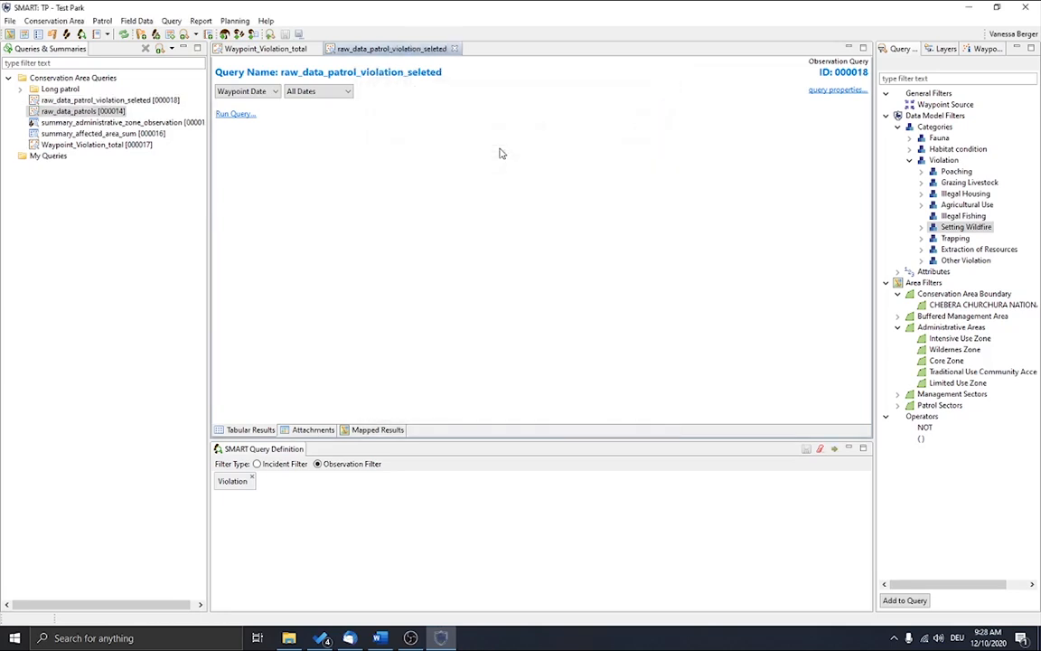
Step: Replace the copied query's Violation filter with Setting Wildfire, Extraction of Resources and Agricultural Use combined with AND, and run it
left_click(168, 100)
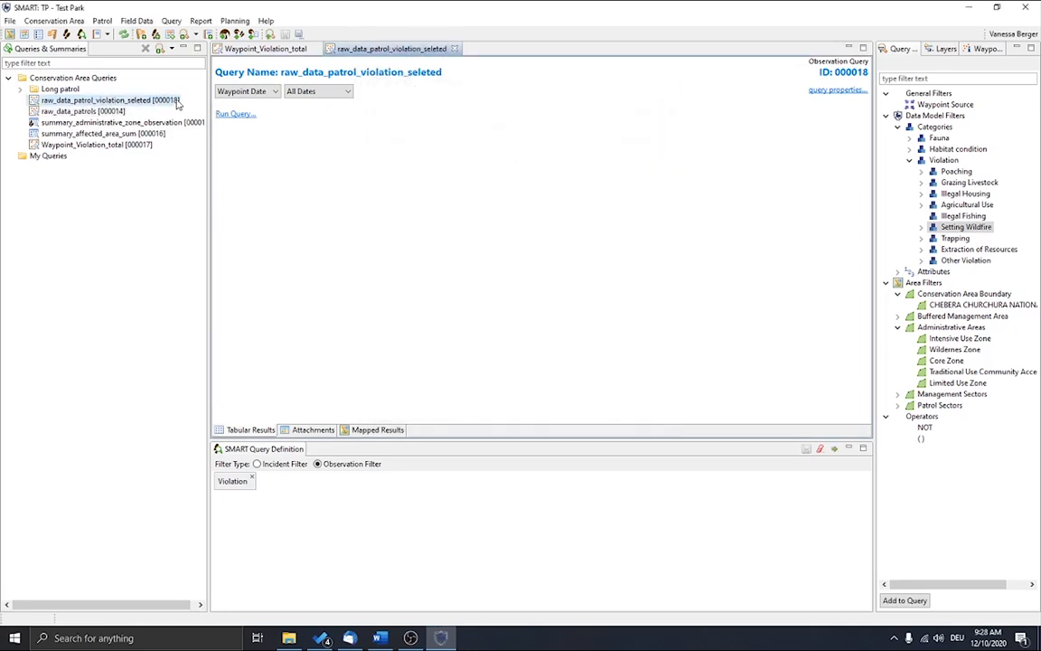
left_click(253, 480)
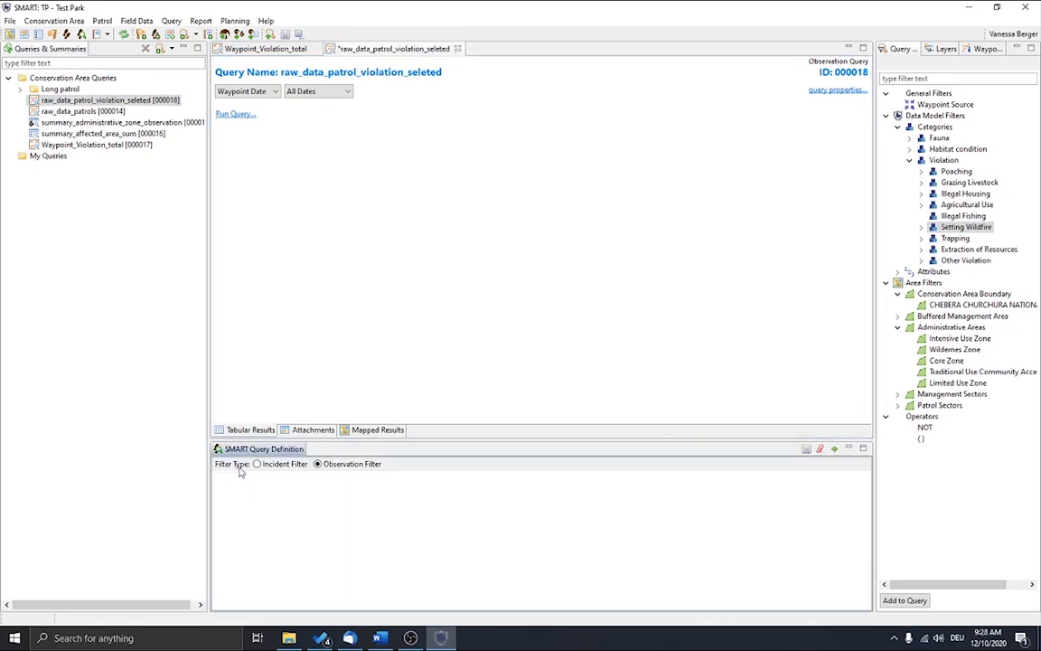
double_click(974, 230)
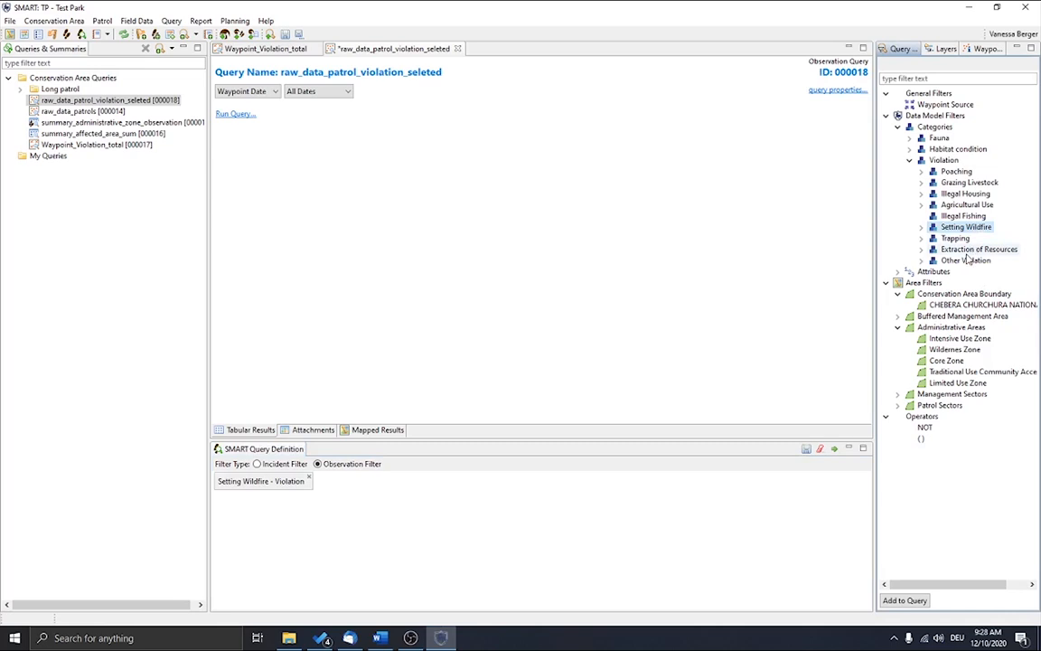
double_click(967, 252)
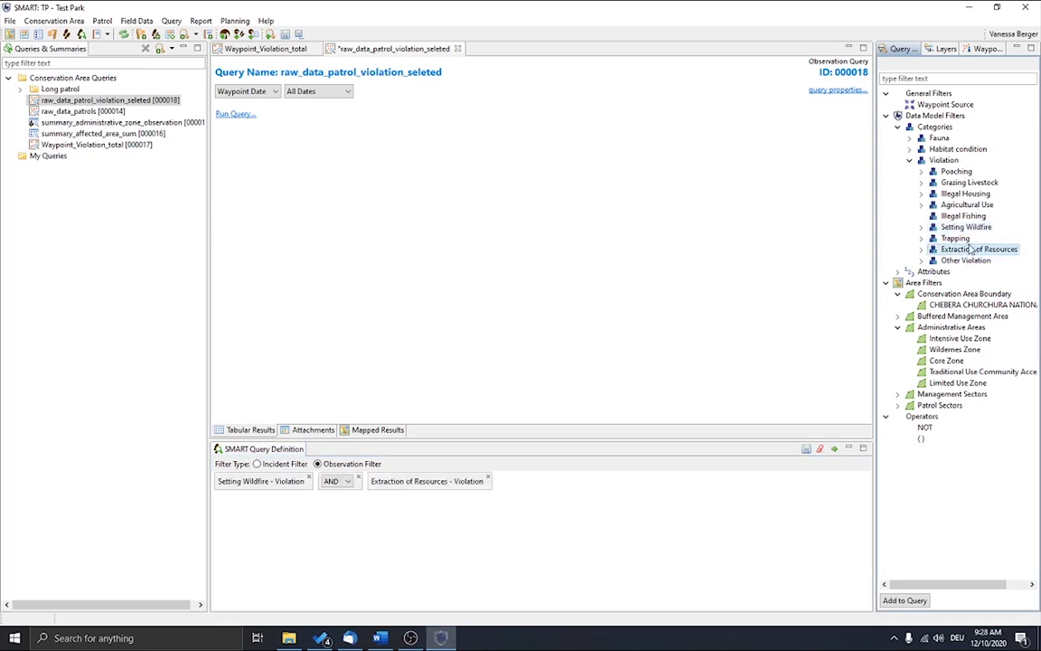
double_click(969, 205)
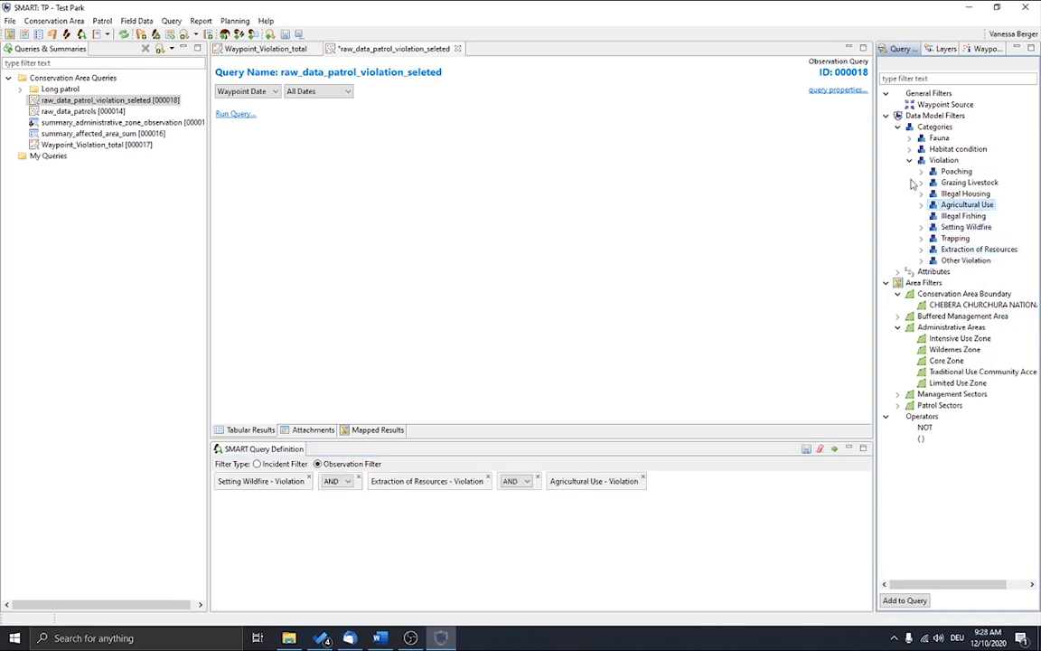
left_click(836, 448)
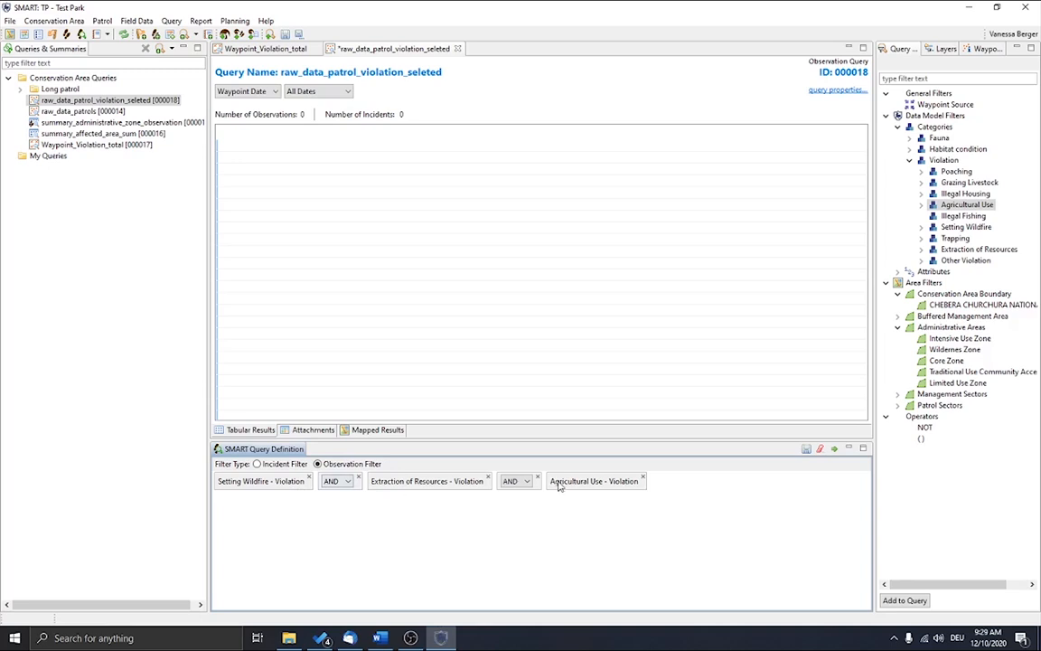
Step: Change both operators between the three violation filters to OR and rerun the query
left_click(339, 487)
left_click(334, 503)
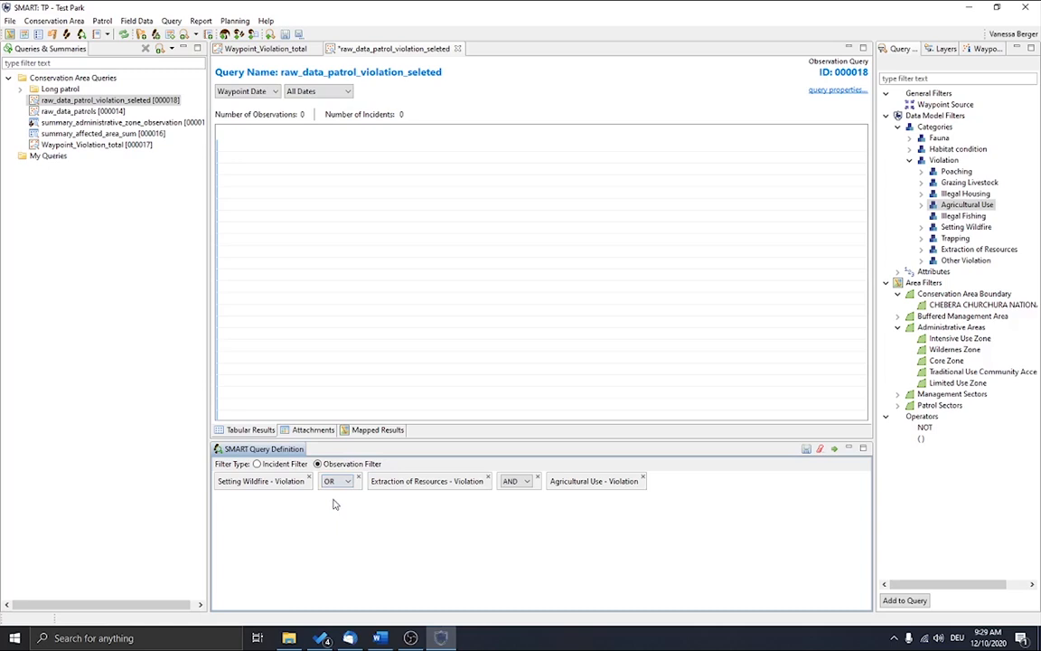
left_click(517, 485)
left_click(514, 503)
left_click(834, 448)
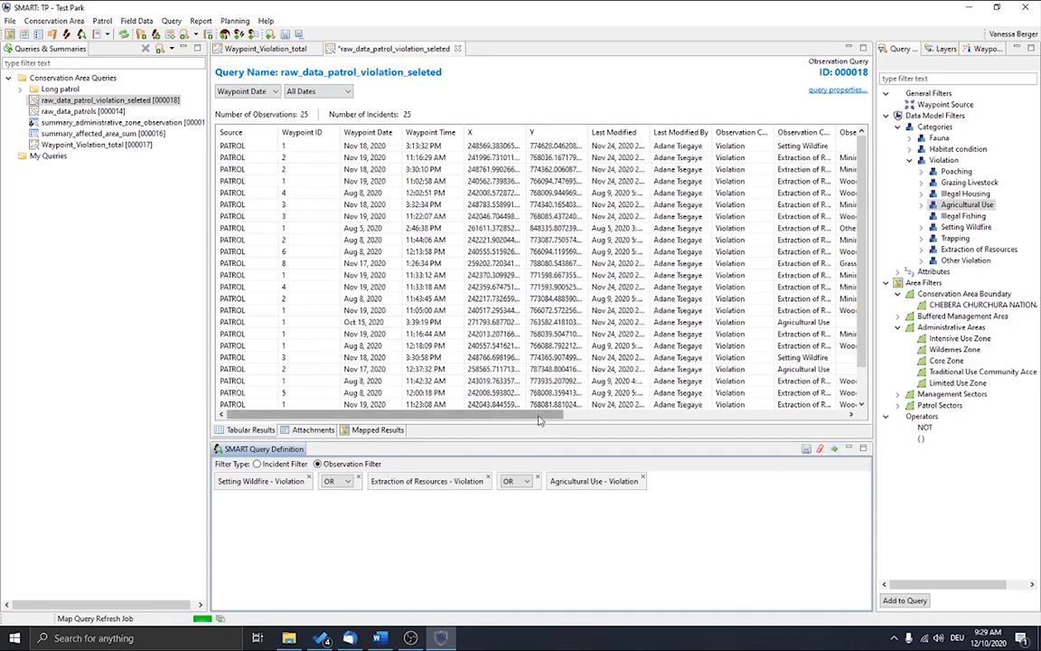
Step: Widen the Observation Category 1 column and review the violation categories and their recorded attributes in the results table
left_click_drag(343, 414, 844, 425)
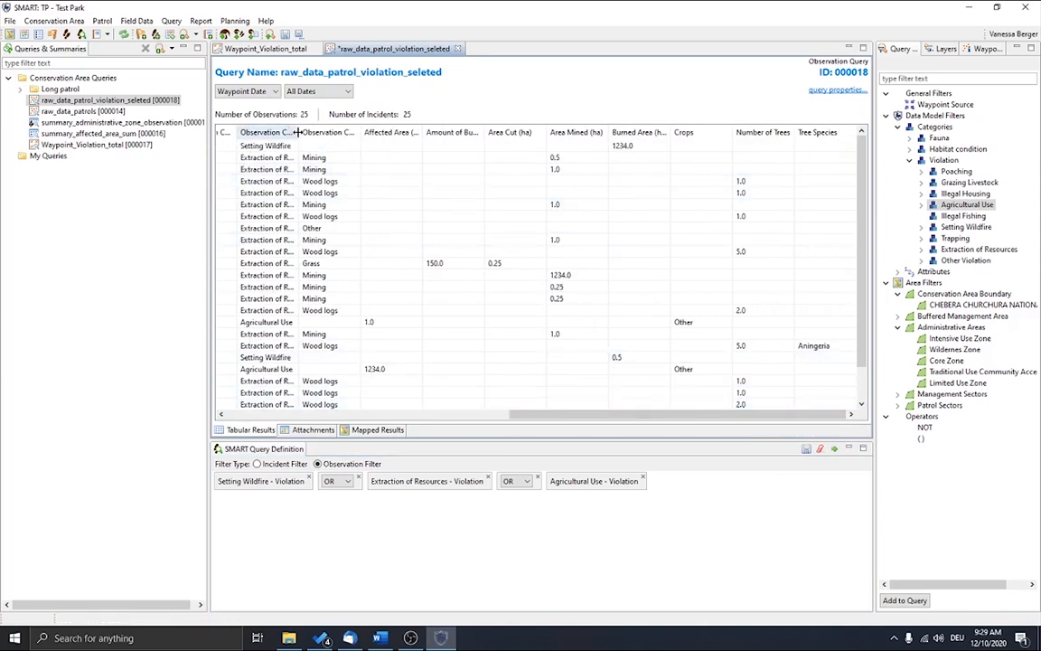
left_click_drag(299, 132, 359, 155)
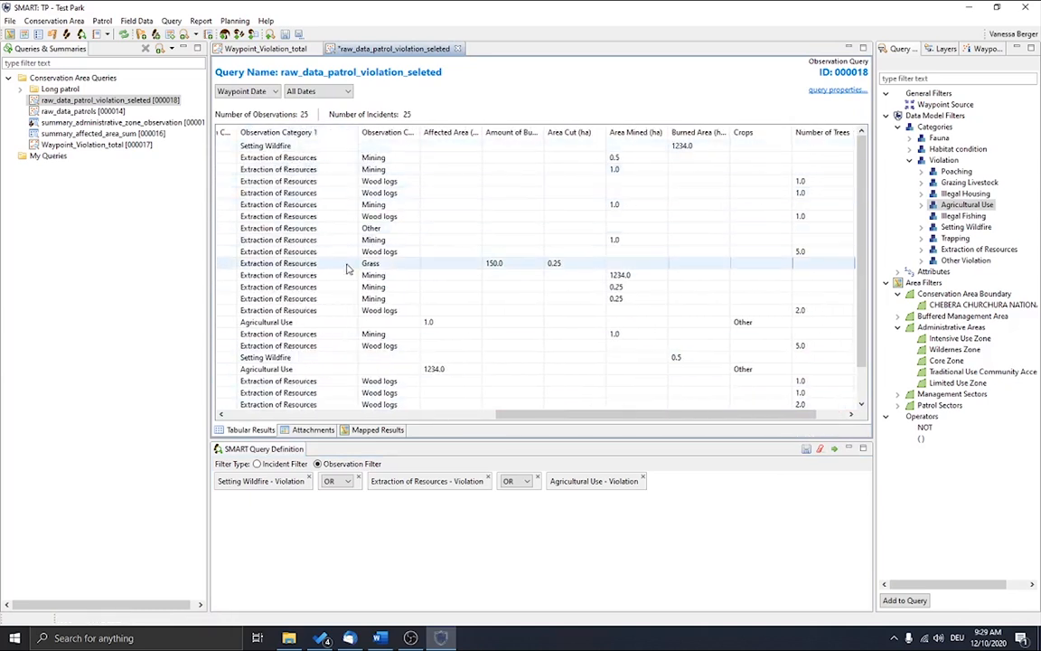
scroll(398, 276, "down", 1)
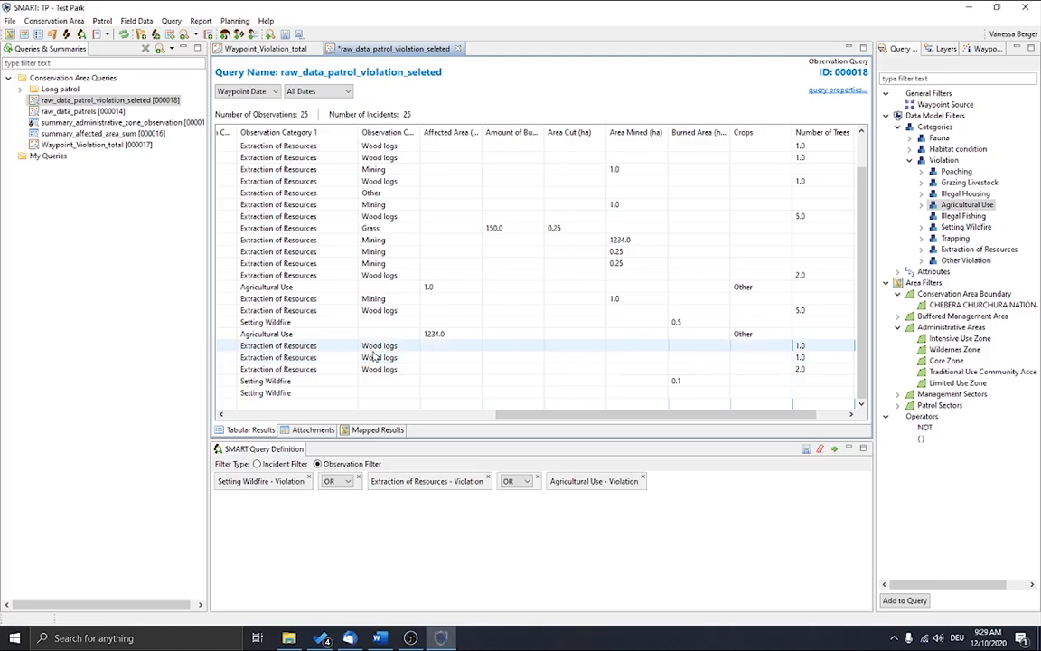
Step: Show the query results on the map and load BM Zonation as its basemap
left_click(391, 432)
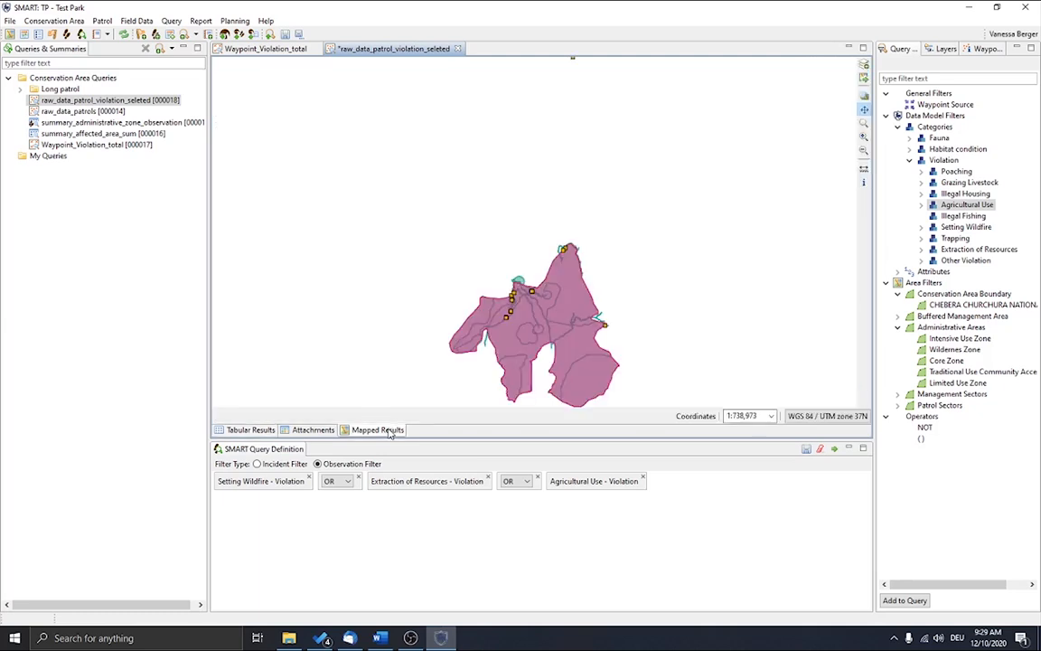
left_click_drag(478, 354, 508, 270)
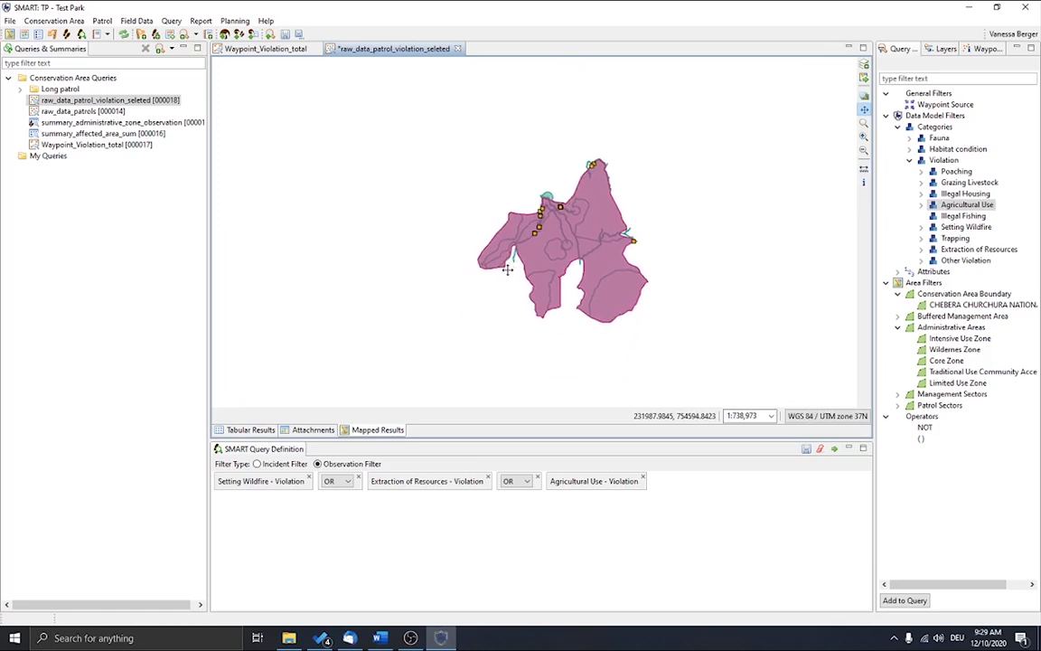
left_click(865, 81)
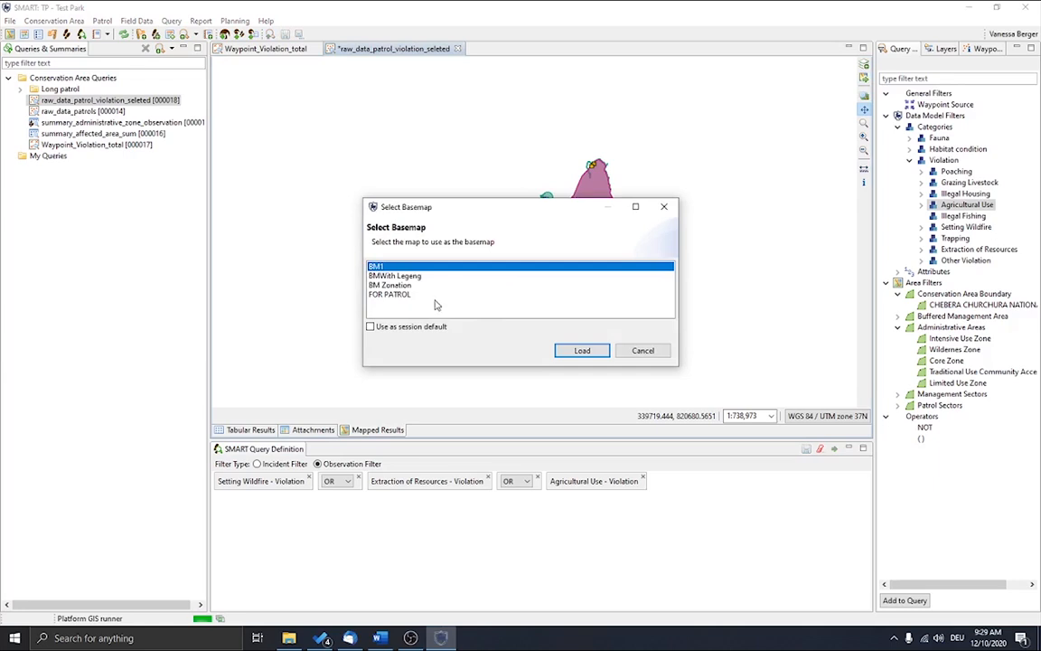
left_click(390, 284)
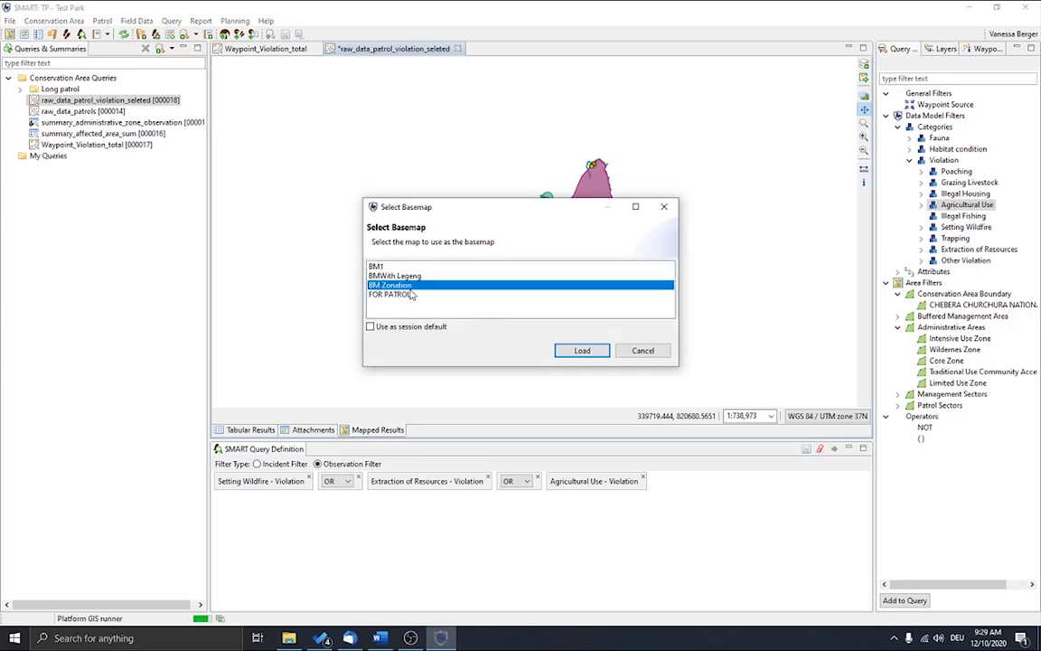
left_click(582, 350)
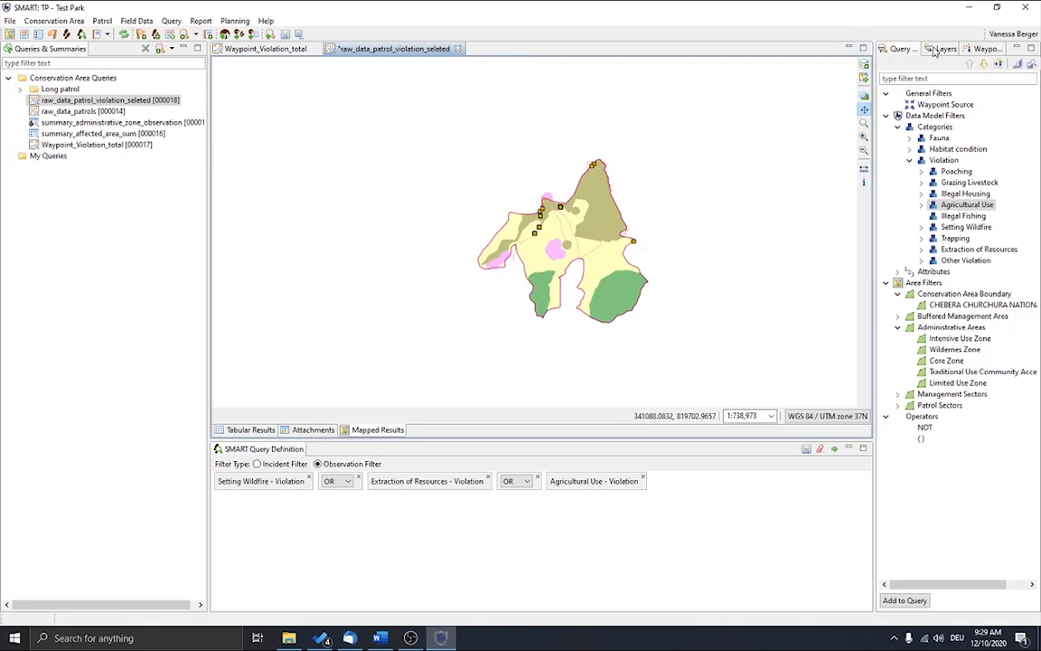
Step: Hide the Buffered Management Area, Management Sectors and Patrol Sectors layers, keeping Waypoint, Administrative Areas and Conservation Area Boundary shown
left_click(938, 51)
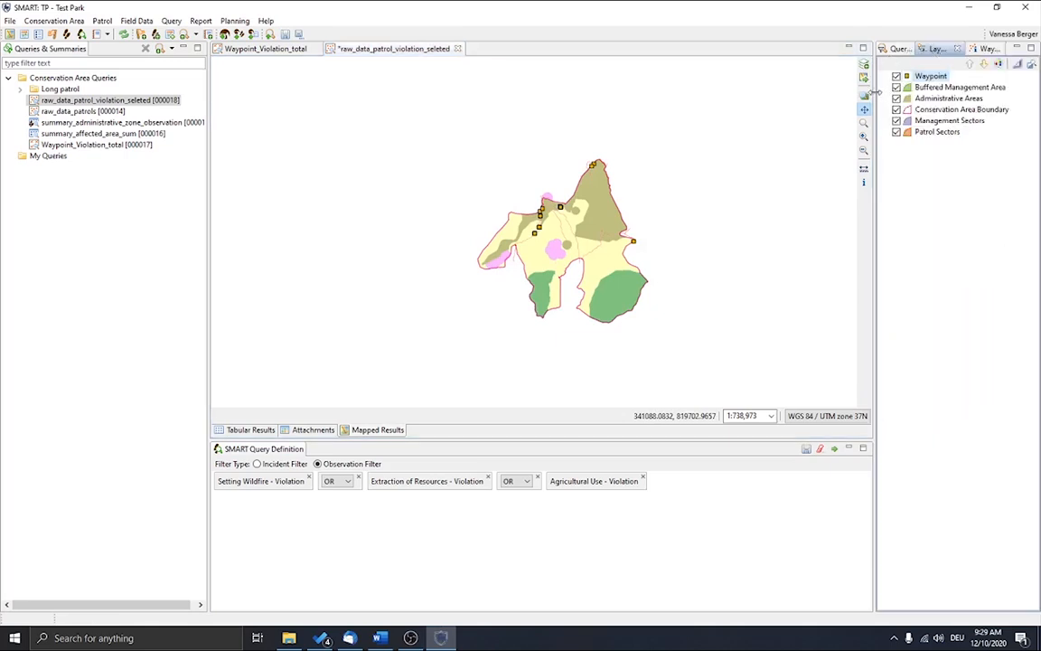
left_click_drag(877, 98, 818, 95)
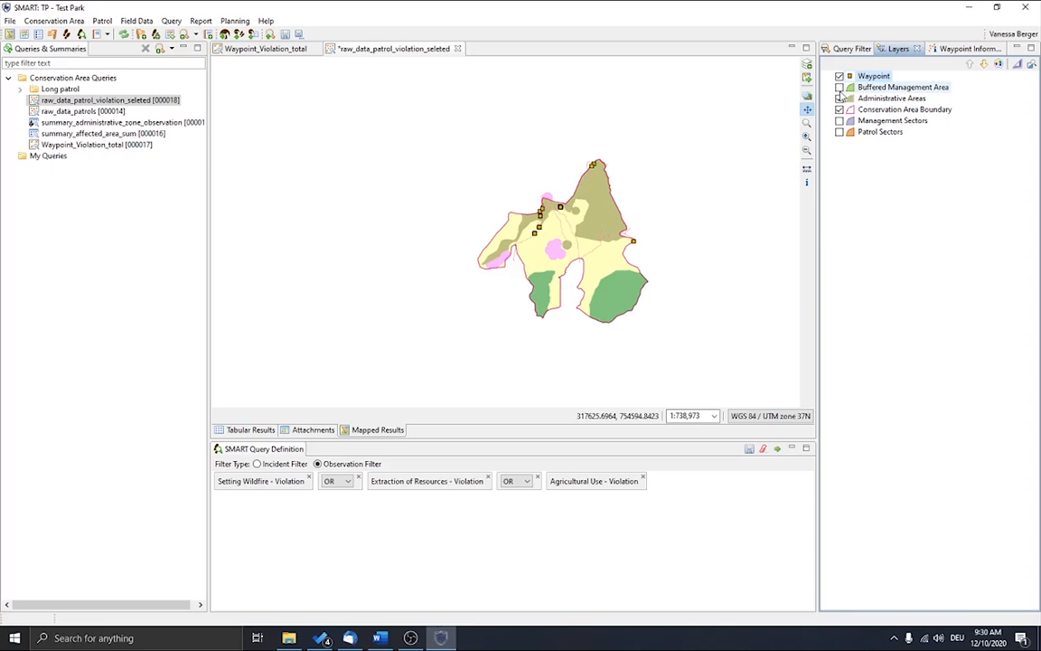
left_click(840, 98)
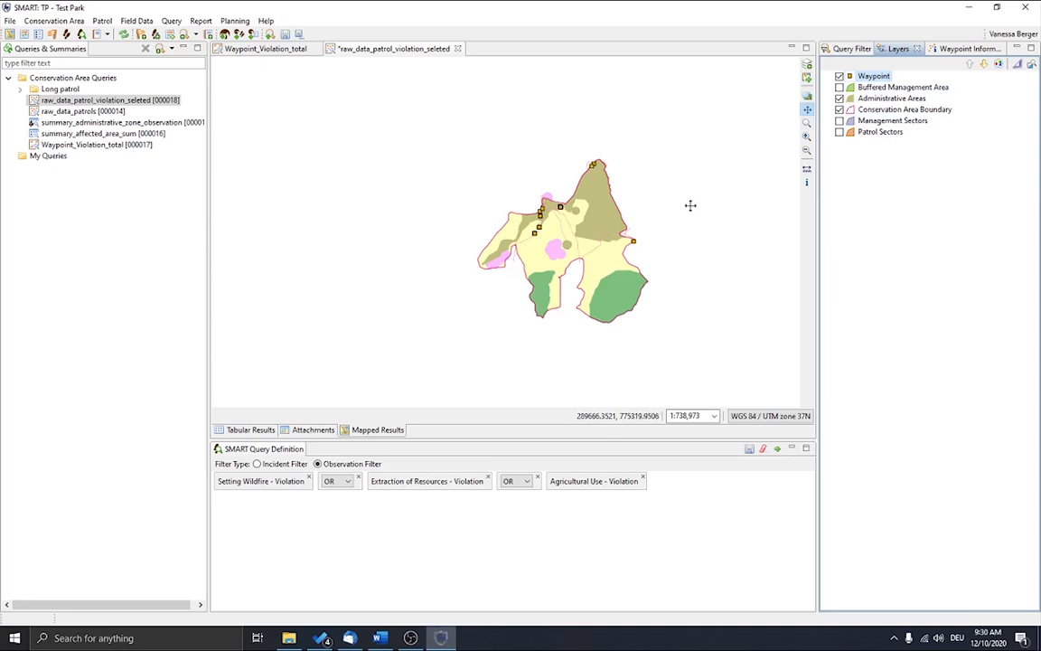
left_click_drag(673, 247, 647, 249)
scroll(643, 249, "up", 1)
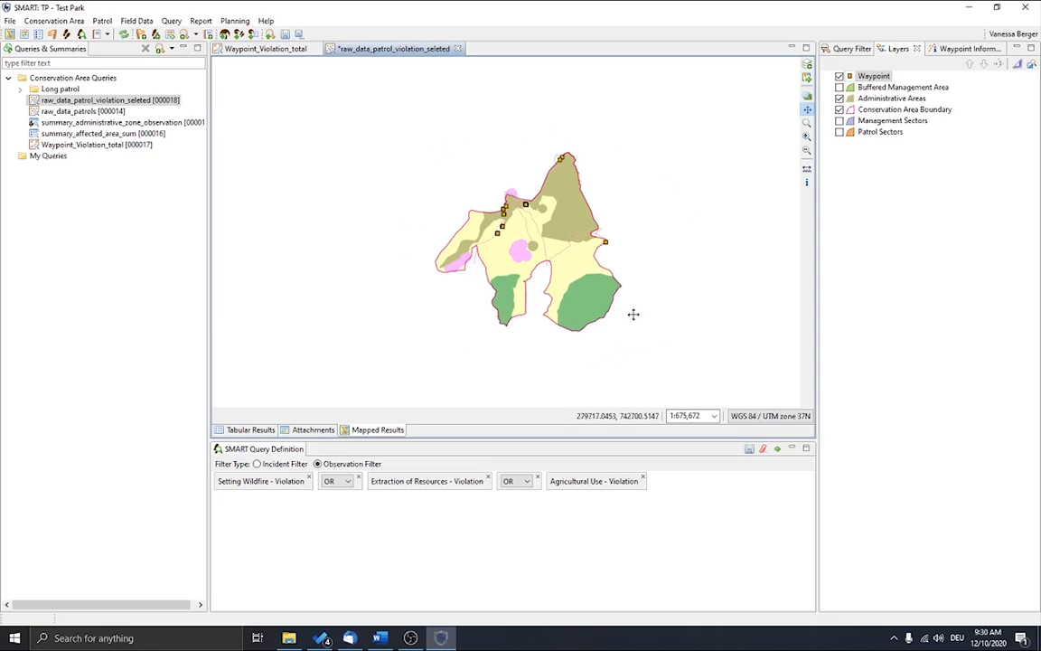
Step: Add the Legend, Scalebar and North Arrow decorations to the results map
left_click(808, 69)
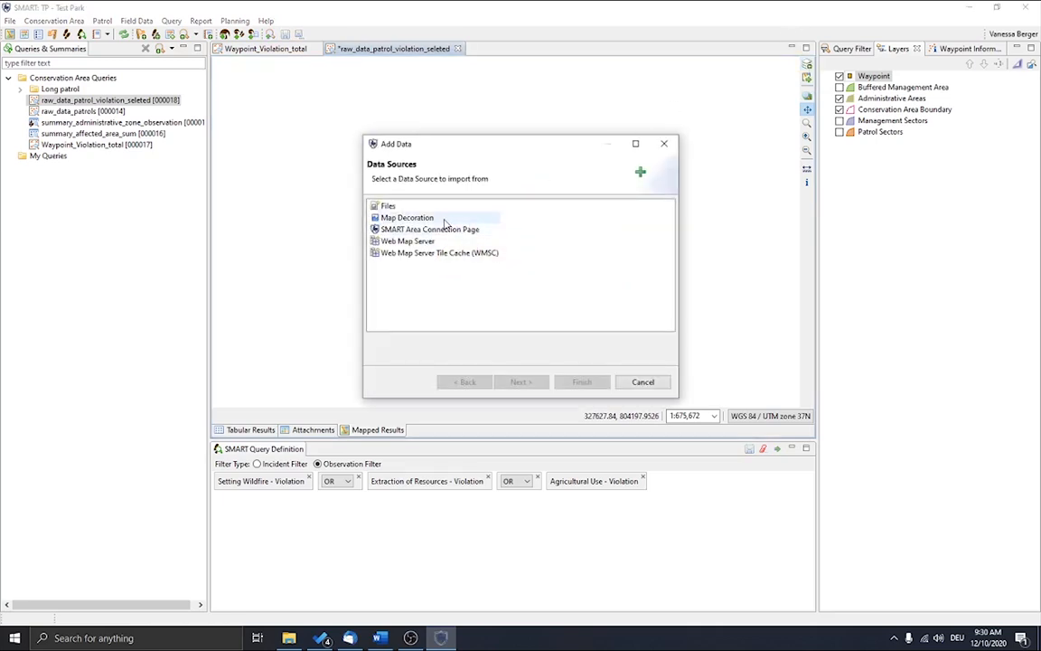
left_click(445, 219)
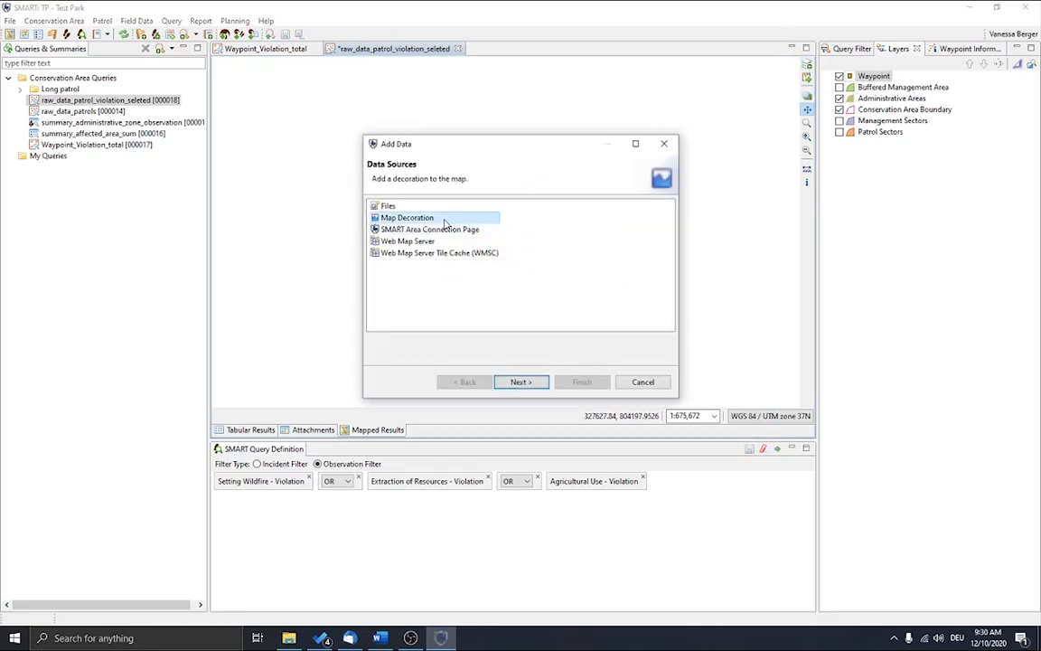
left_click(521, 382)
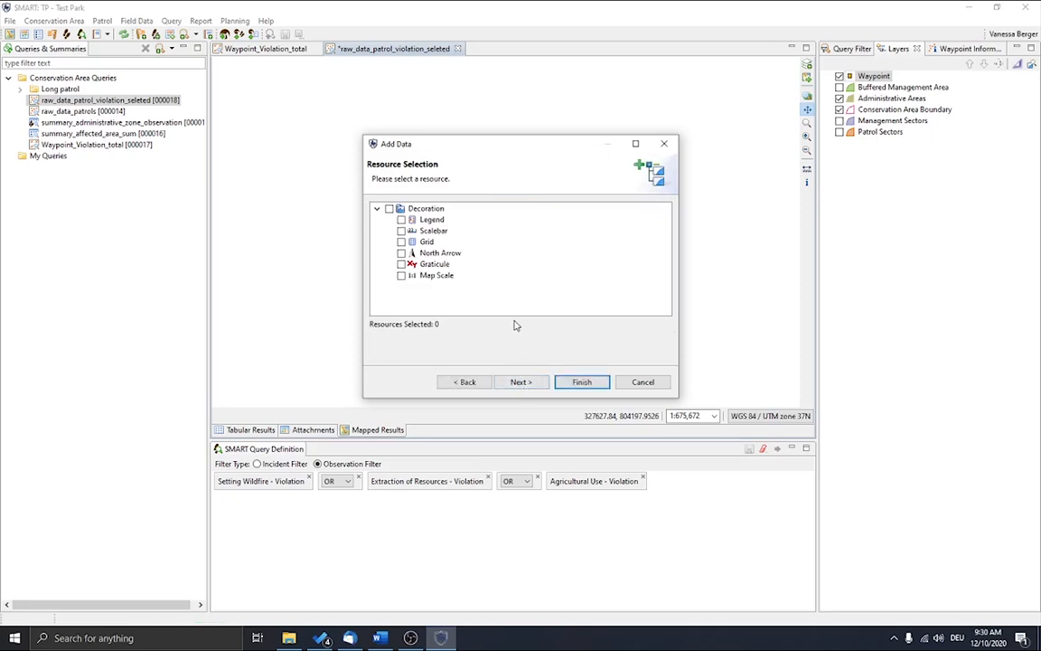
left_click(401, 219)
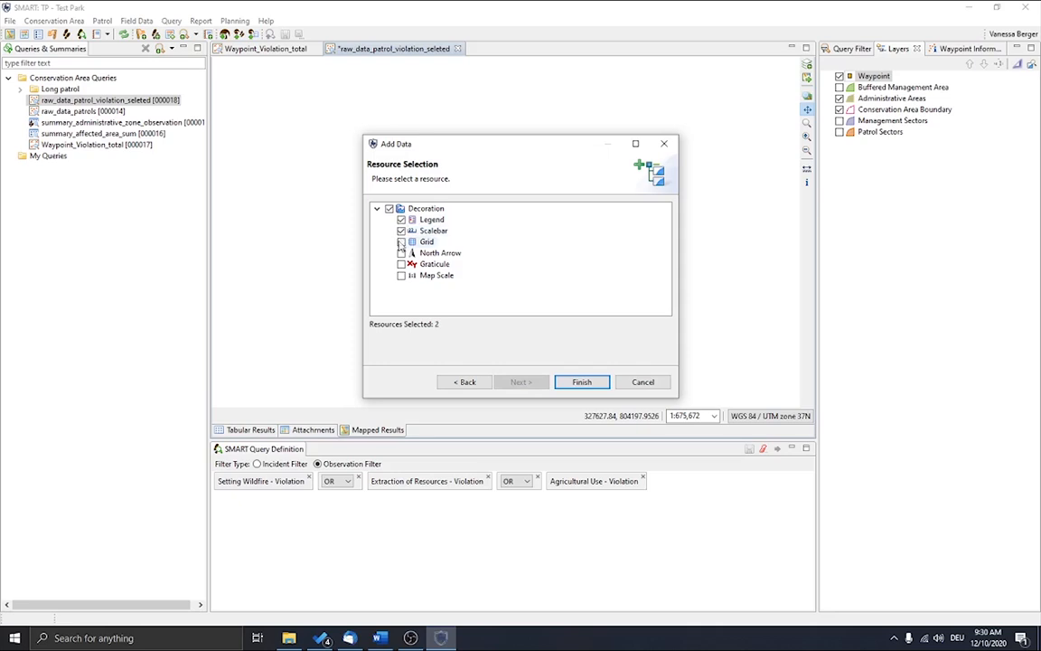
left_click(401, 231)
left_click(583, 383)
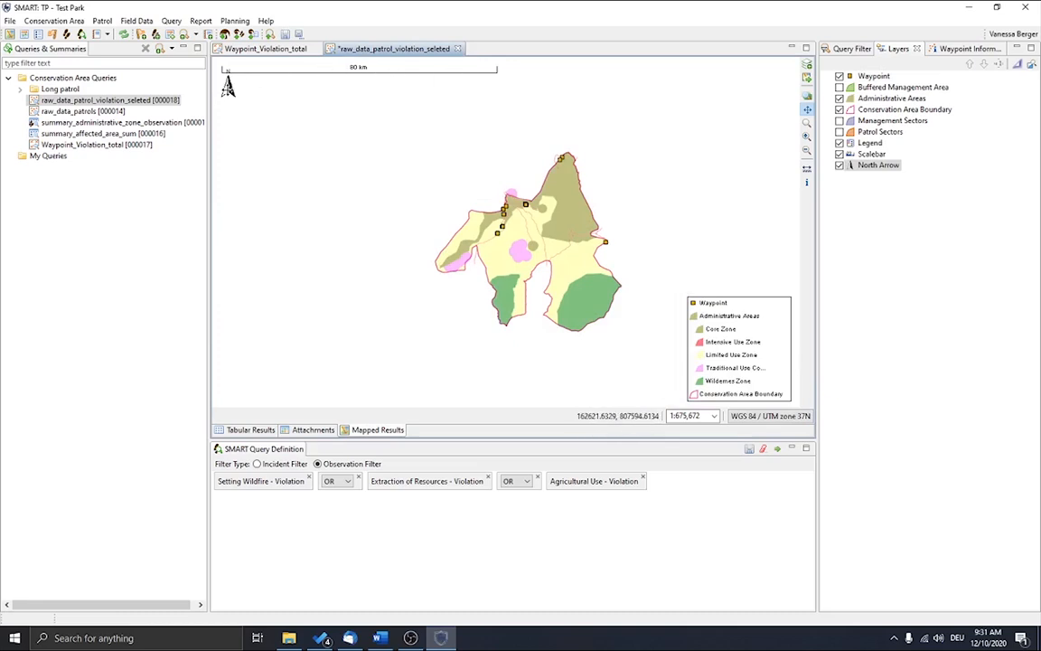
Step: Set the map scale to 1:50,000 and examine the violation waypoints around the northwestern zones at close range
scroll(602, 262, "up", 2)
scroll(602, 262, "up", 2)
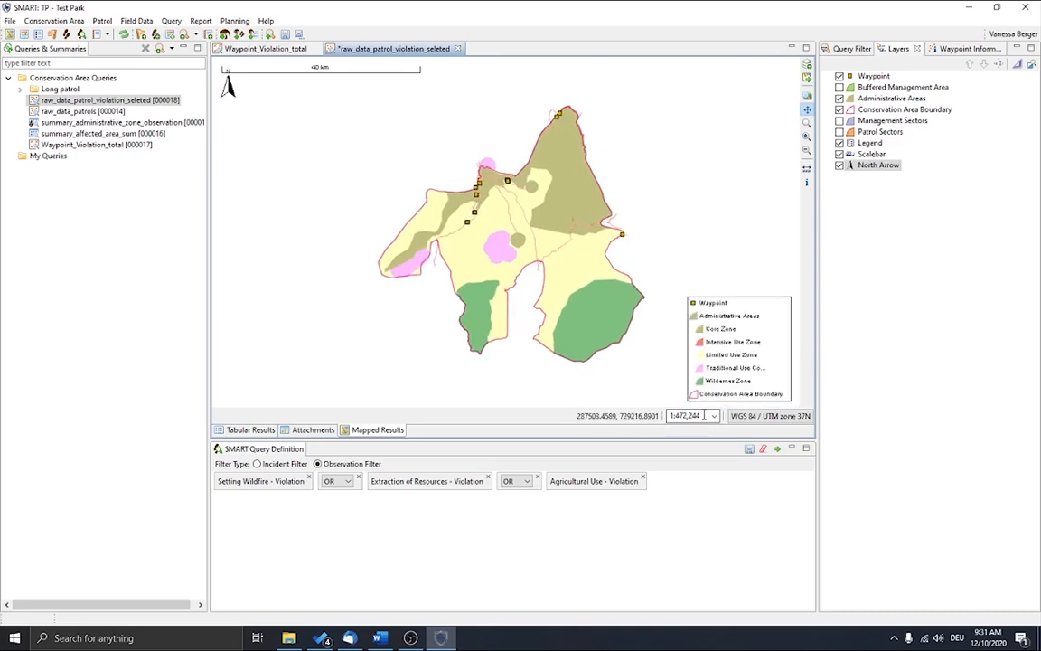
left_click(713, 417)
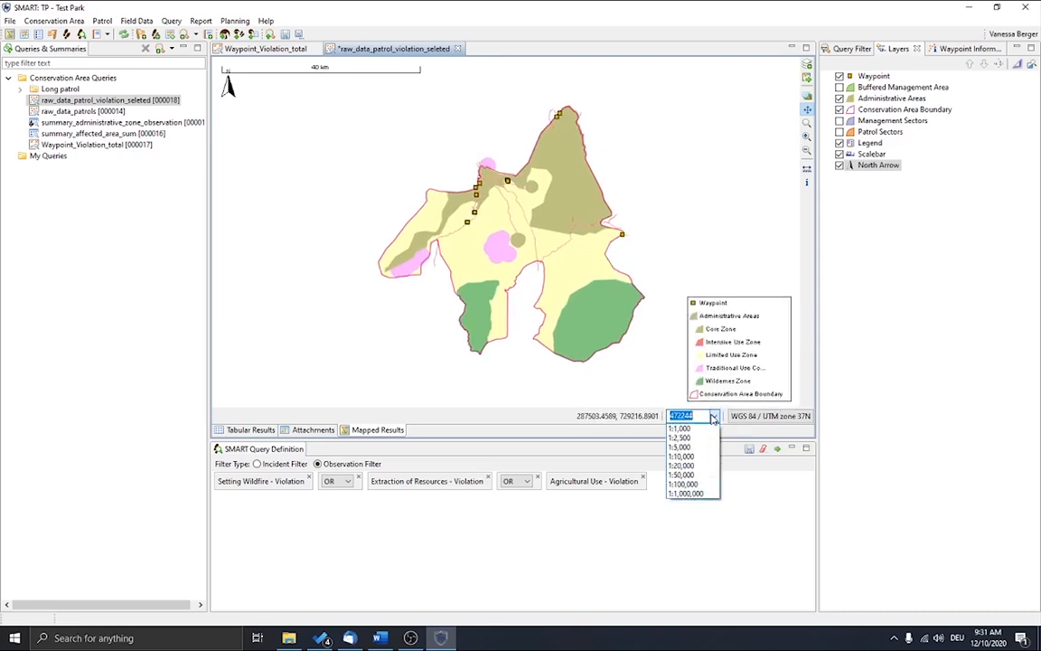
left_click(683, 475)
scroll(663, 223, "down", 3)
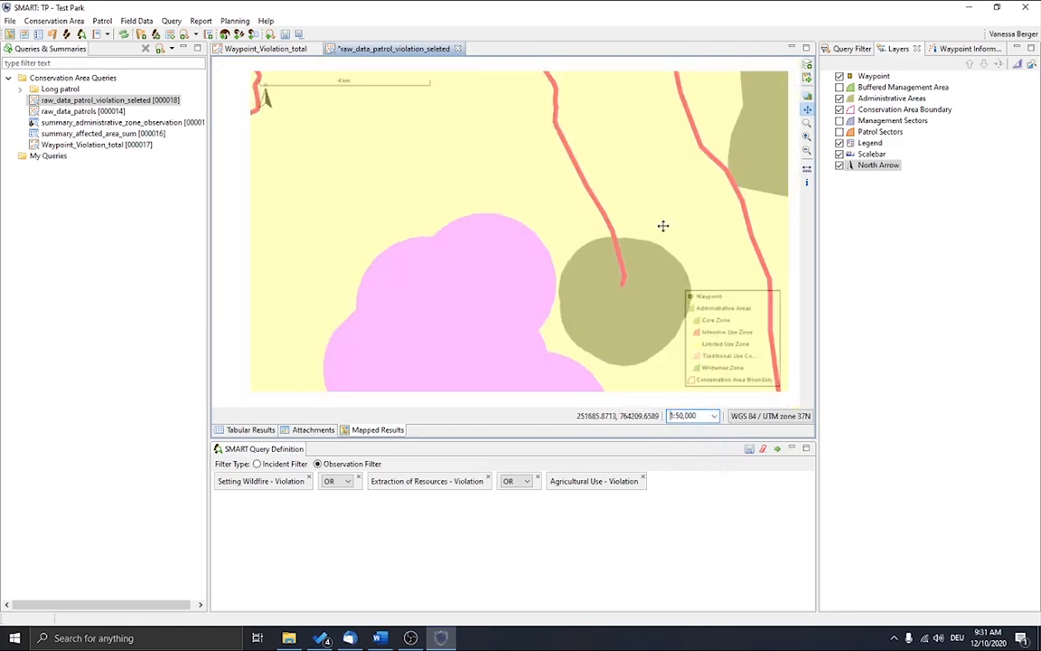
left_click_drag(378, 123, 458, 244)
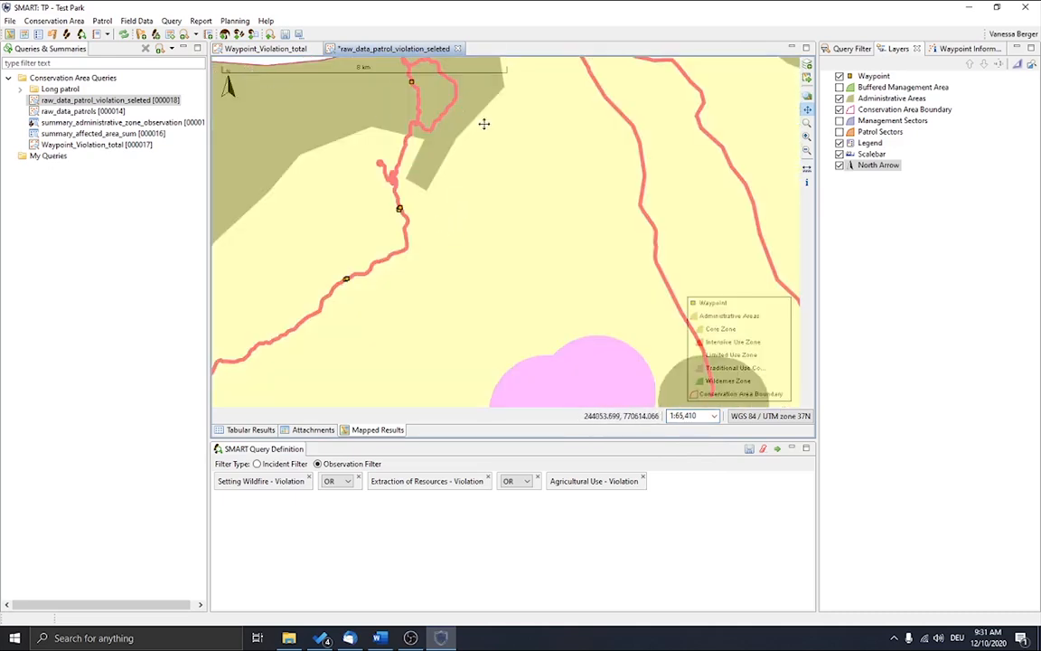
Step: Examine the whole conservation area on the map and check the legend with the Management Sectors layer shown and hidden again
scroll(481, 125, "down", 3)
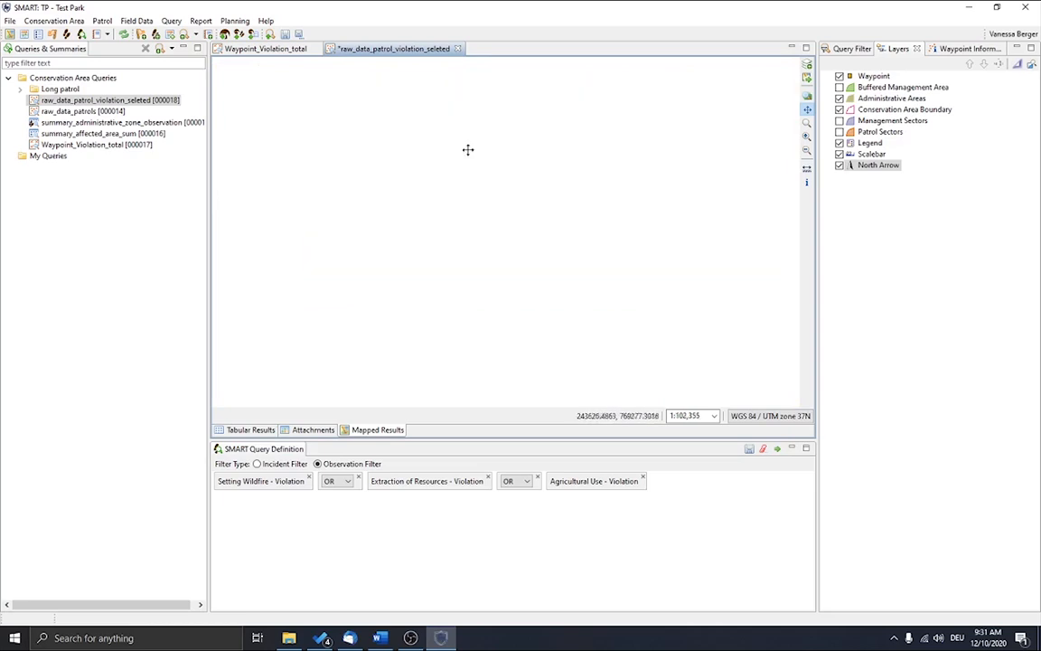
scroll(474, 155, "down", 2)
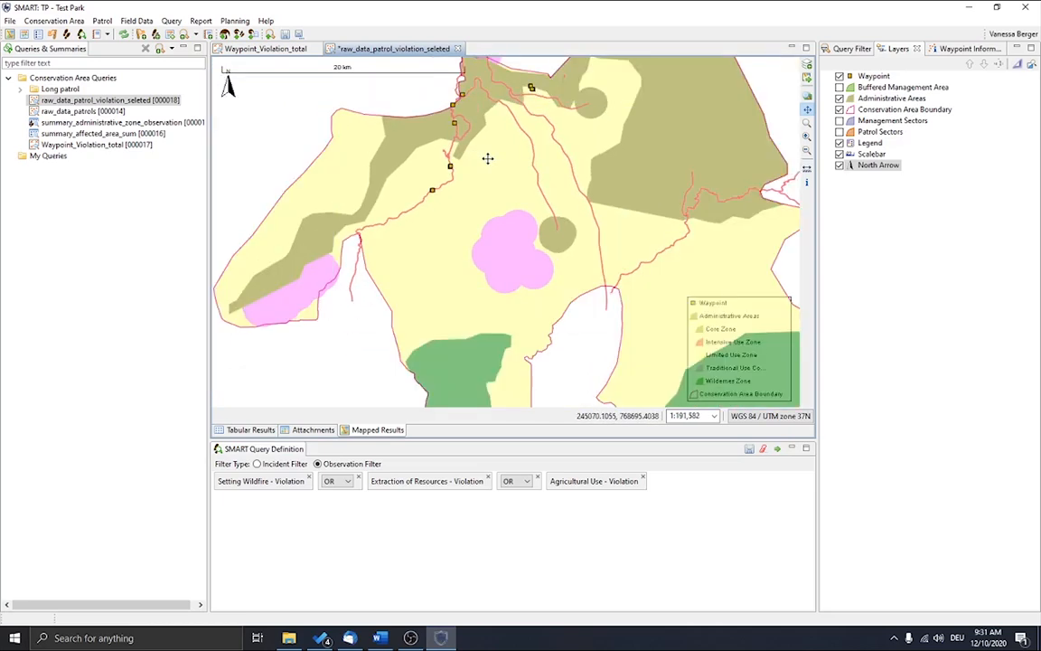
scroll(489, 158, "down", 3)
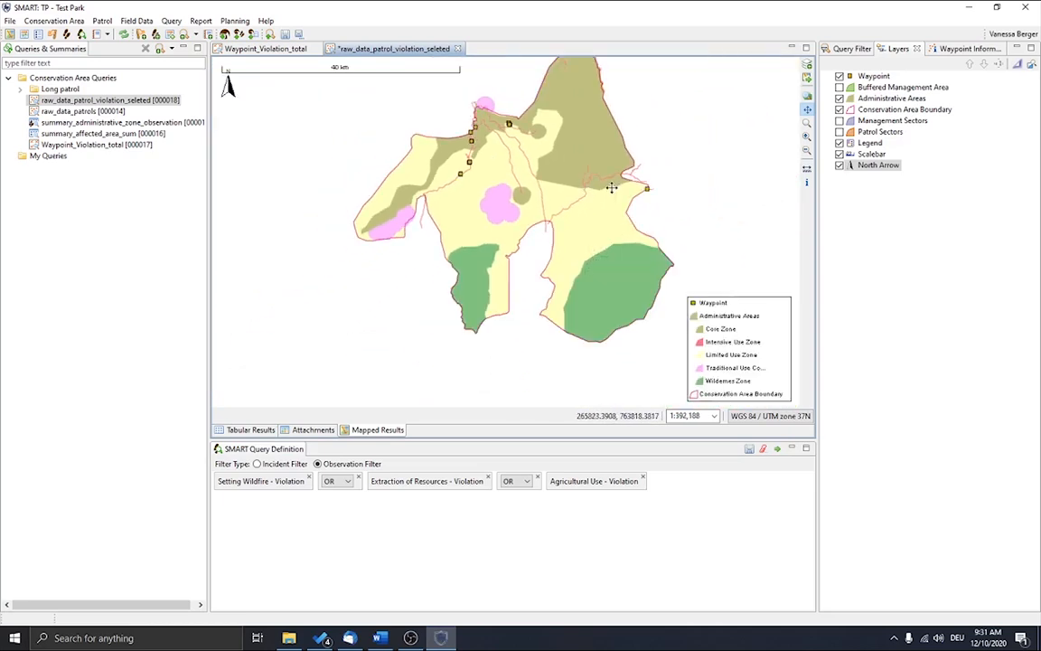
scroll(604, 176, "down", 1)
left_click_drag(601, 166, 573, 198)
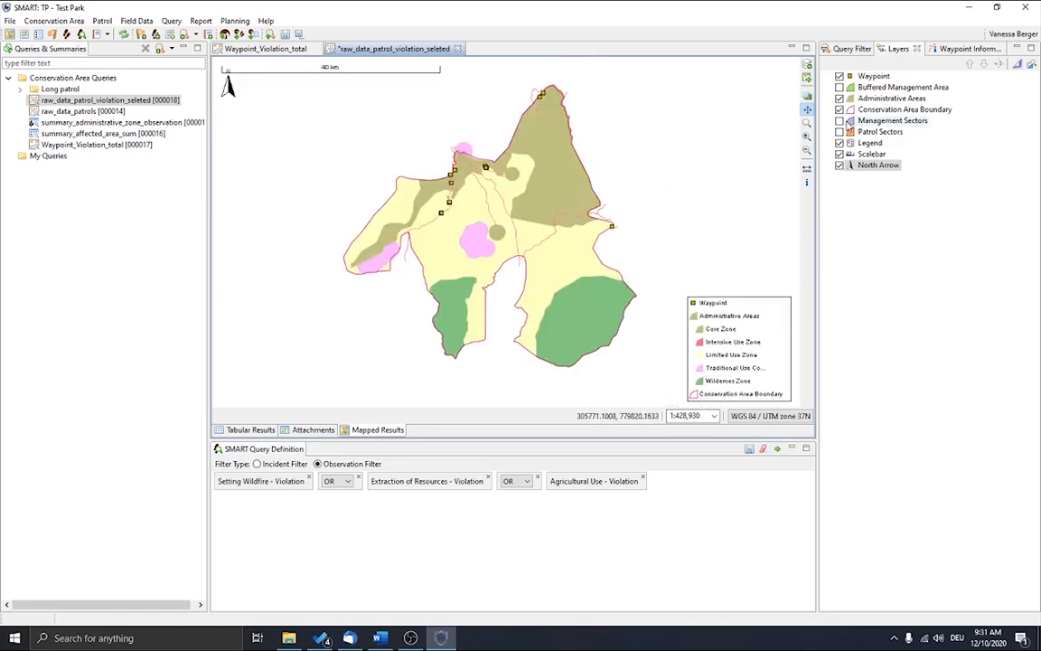
left_click(839, 120)
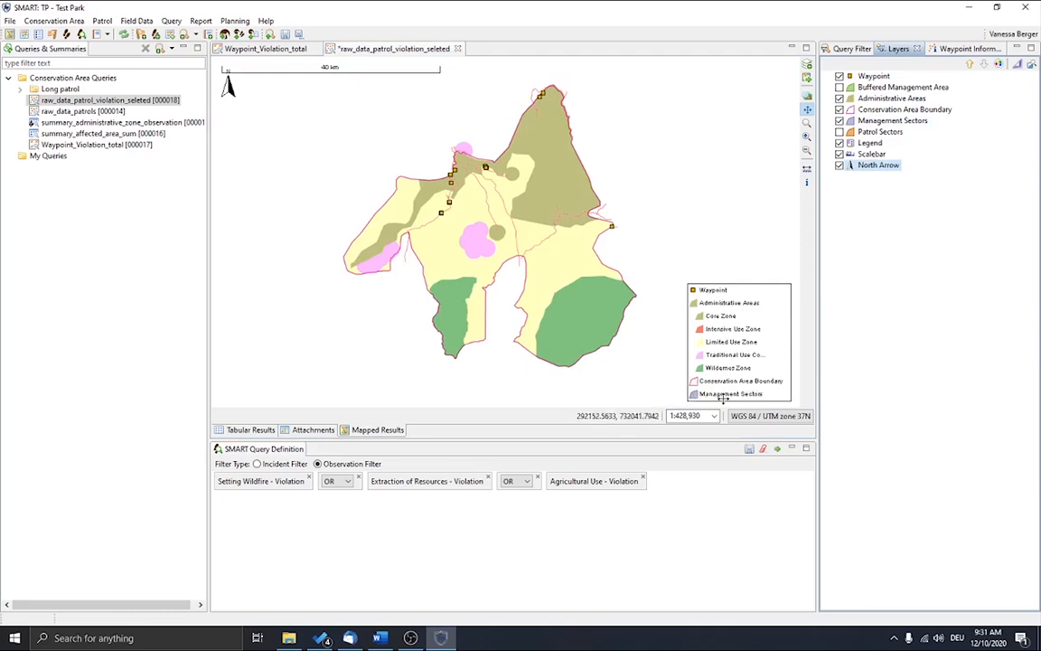
left_click(840, 121)
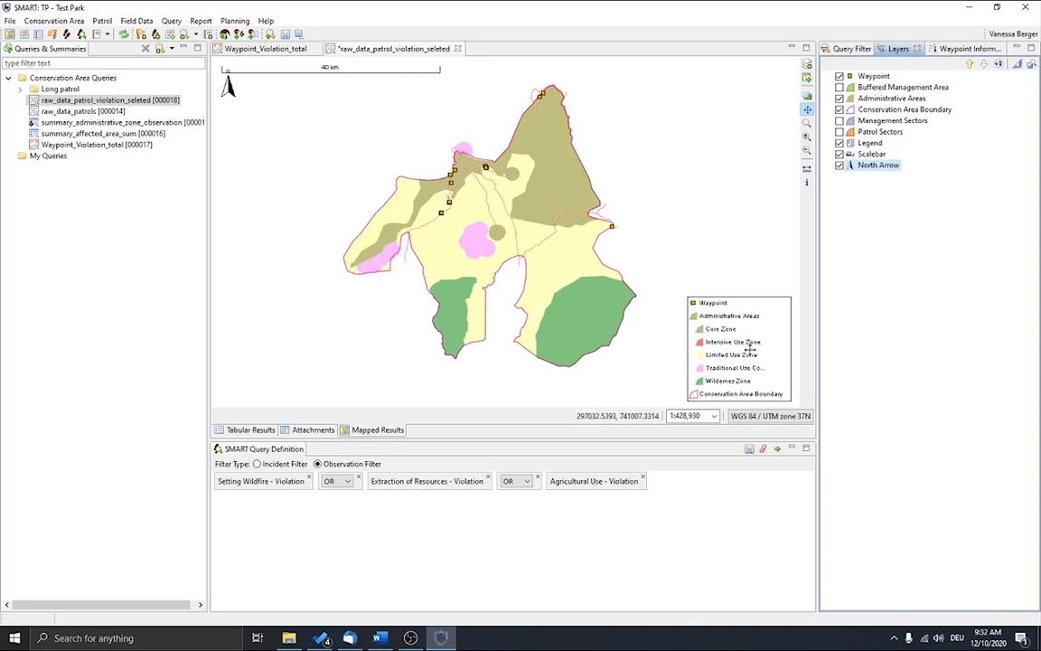
Step: Open the Waypoint layer's style for editing and apply a point size of 8
left_click(872, 77)
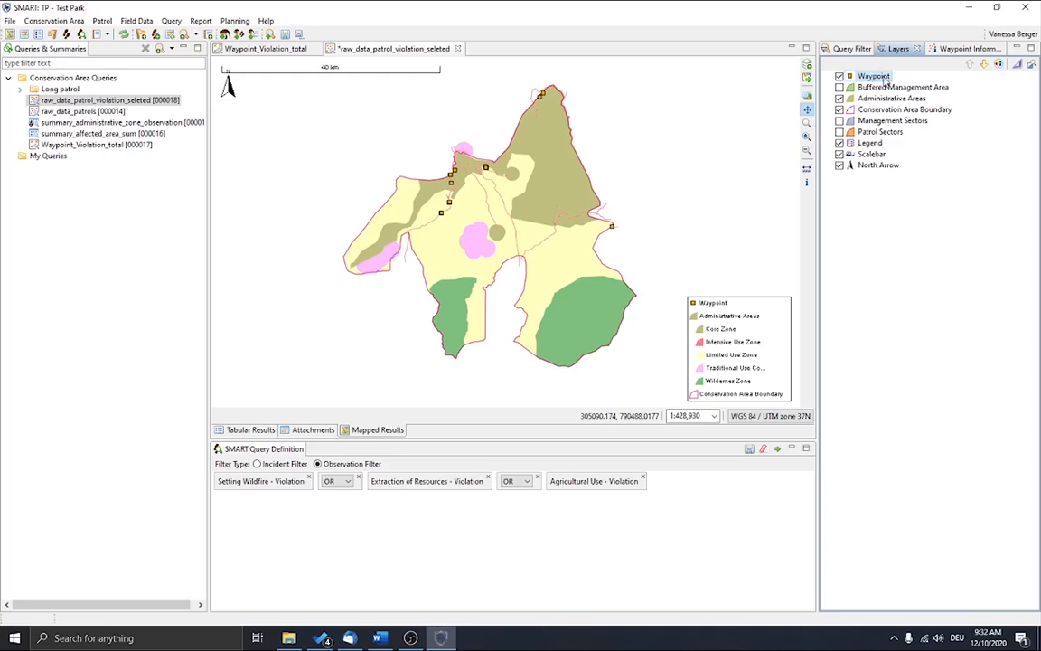
right_click(887, 80)
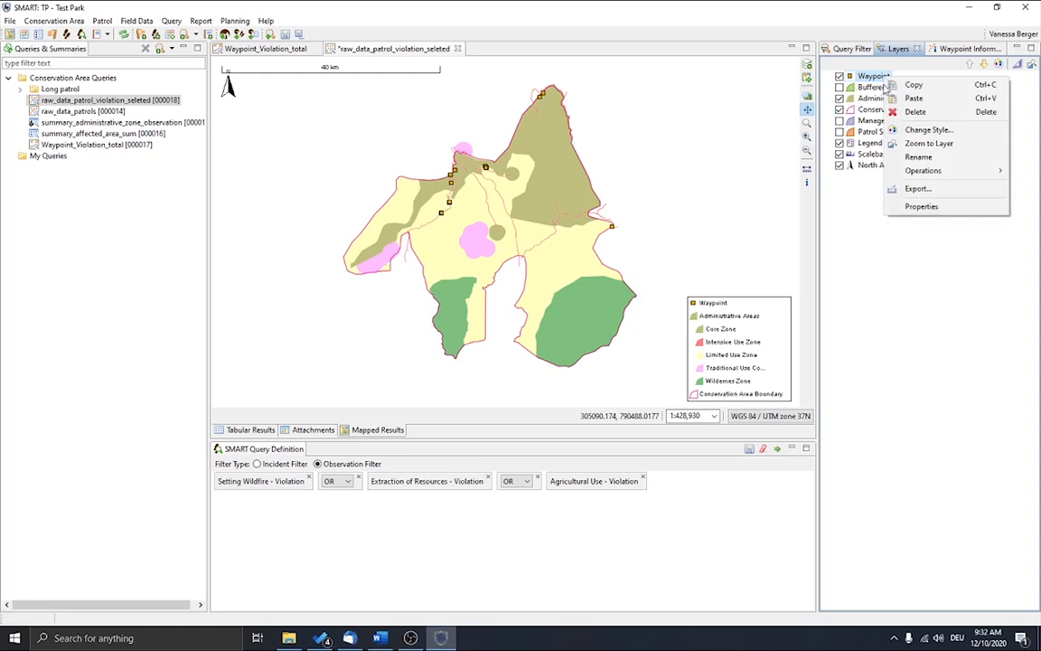
left_click(965, 131)
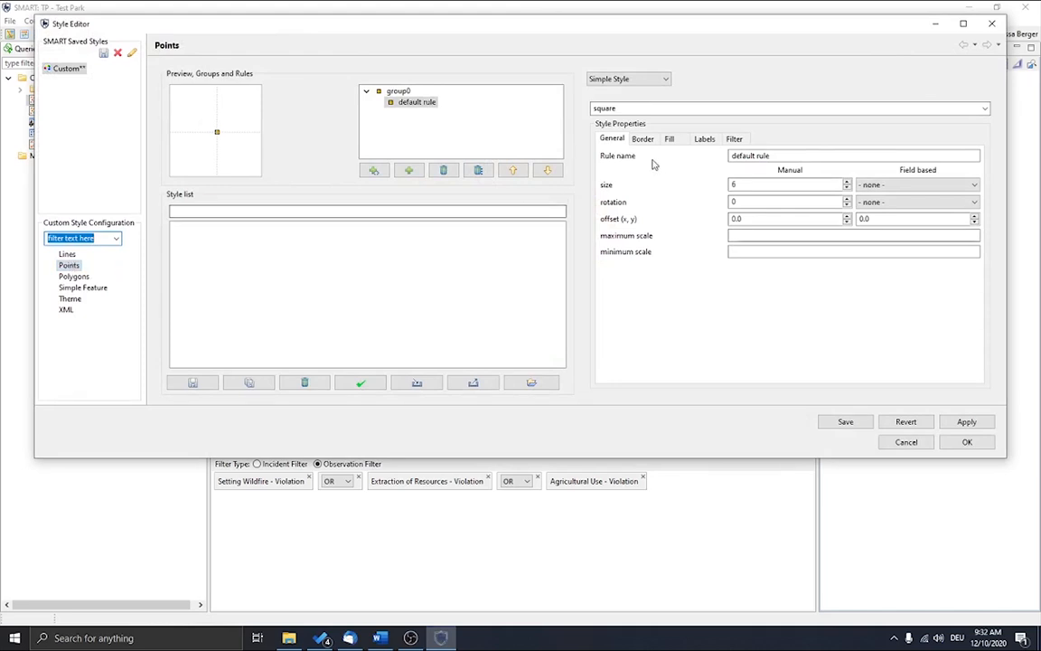
left_click_drag(641, 25, 648, 223)
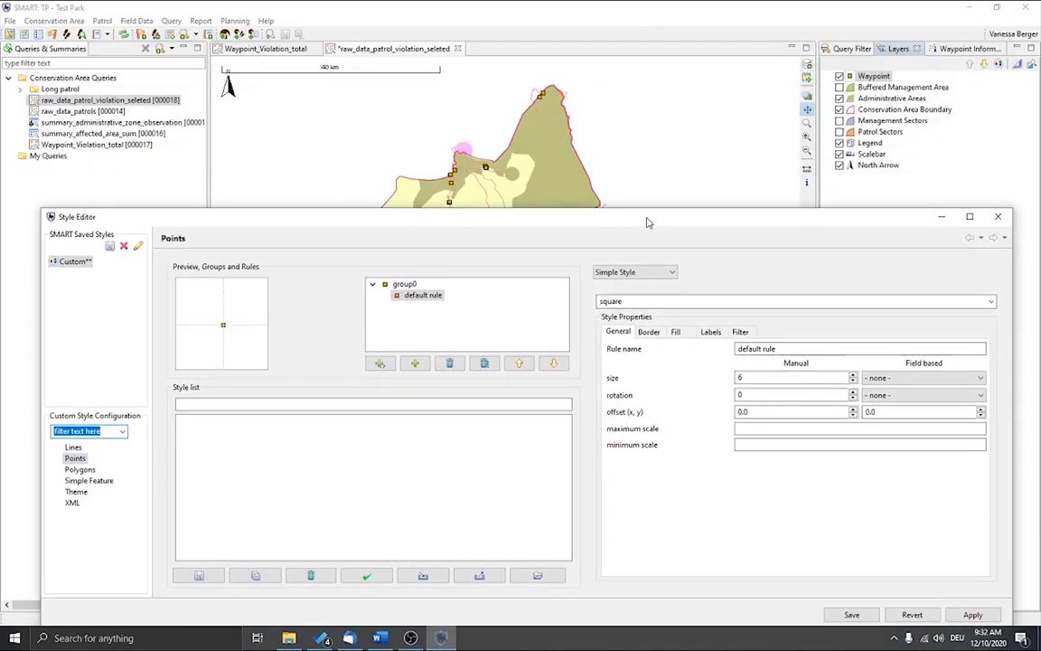
left_click(853, 378)
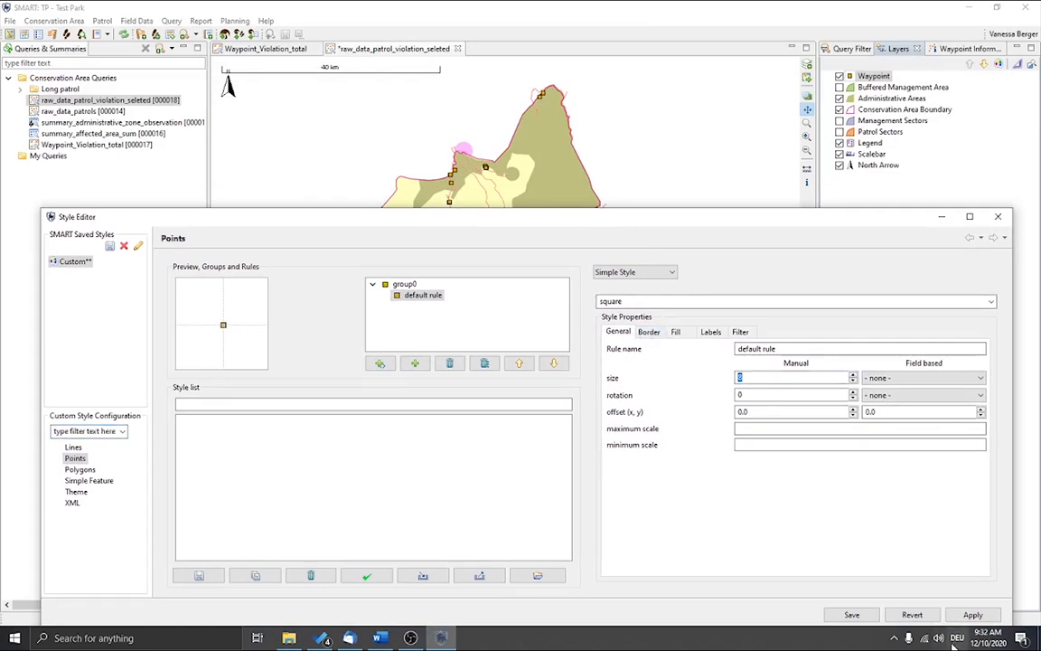
left_click(973, 616)
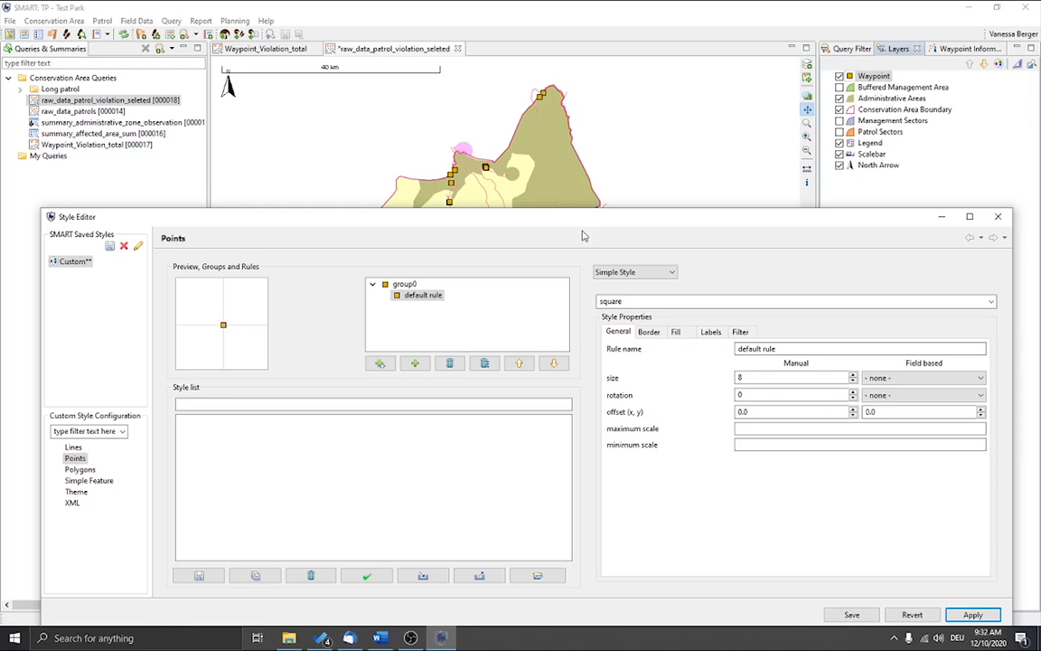
Step: Change the waypoint symbol's border color to orange and apply it to the map
left_click(651, 333)
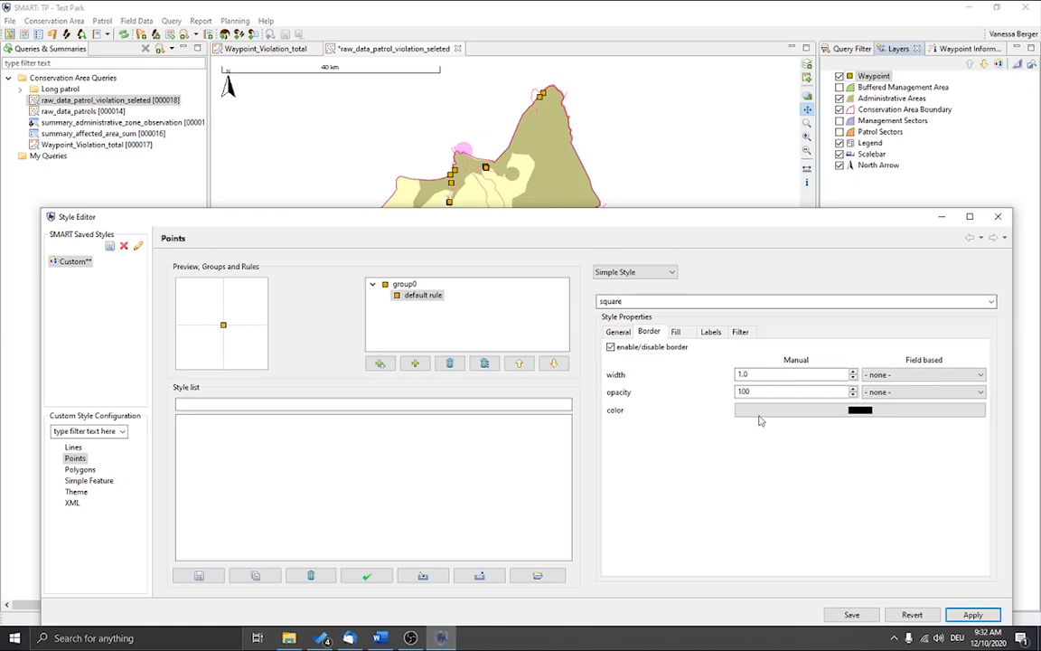
left_click(834, 414)
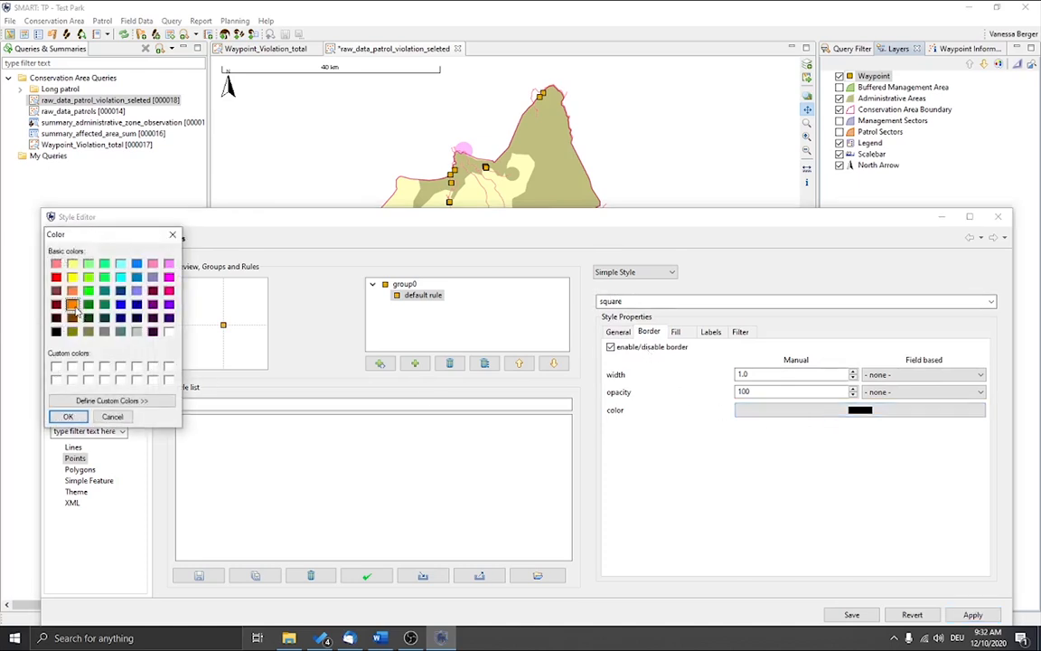
left_click(68, 416)
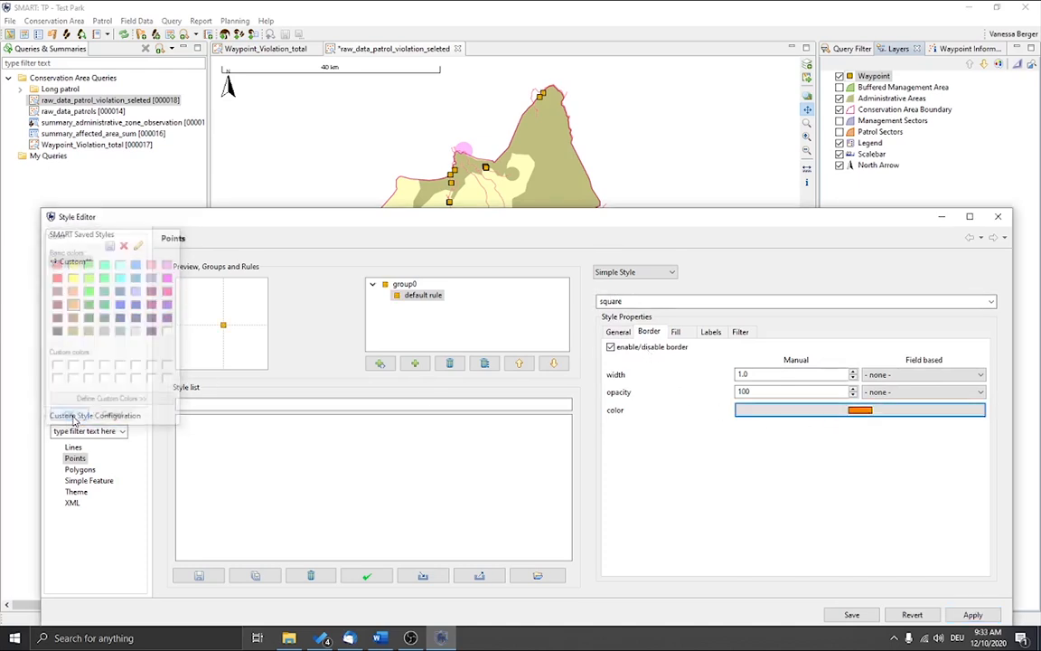
left_click(974, 617)
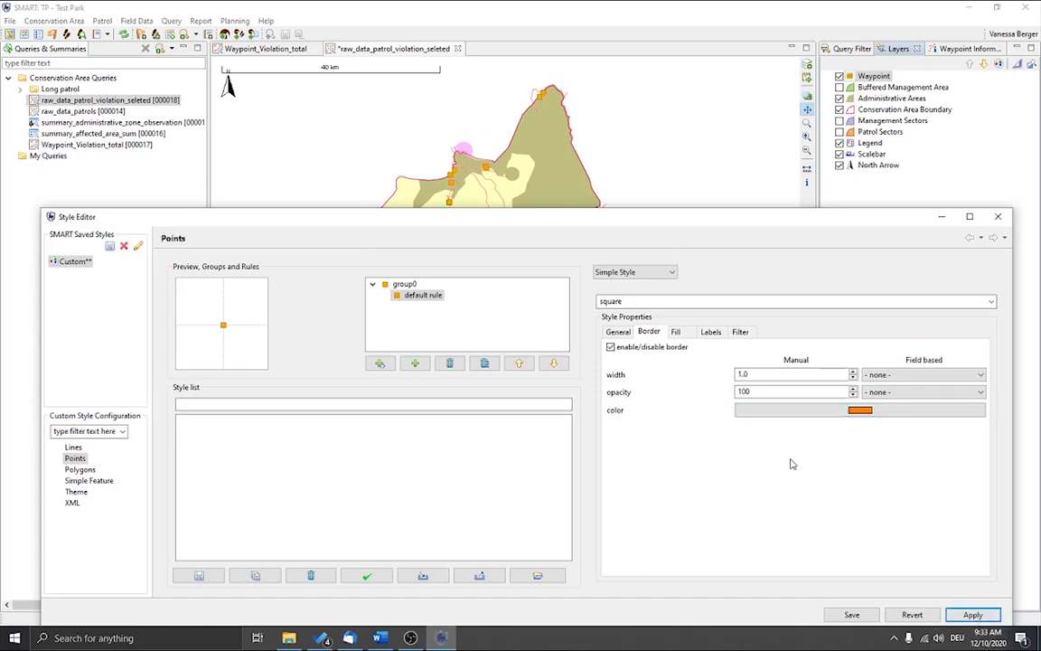
Step: Change the waypoint symbol's shape to a circle and apply it
left_click(992, 303)
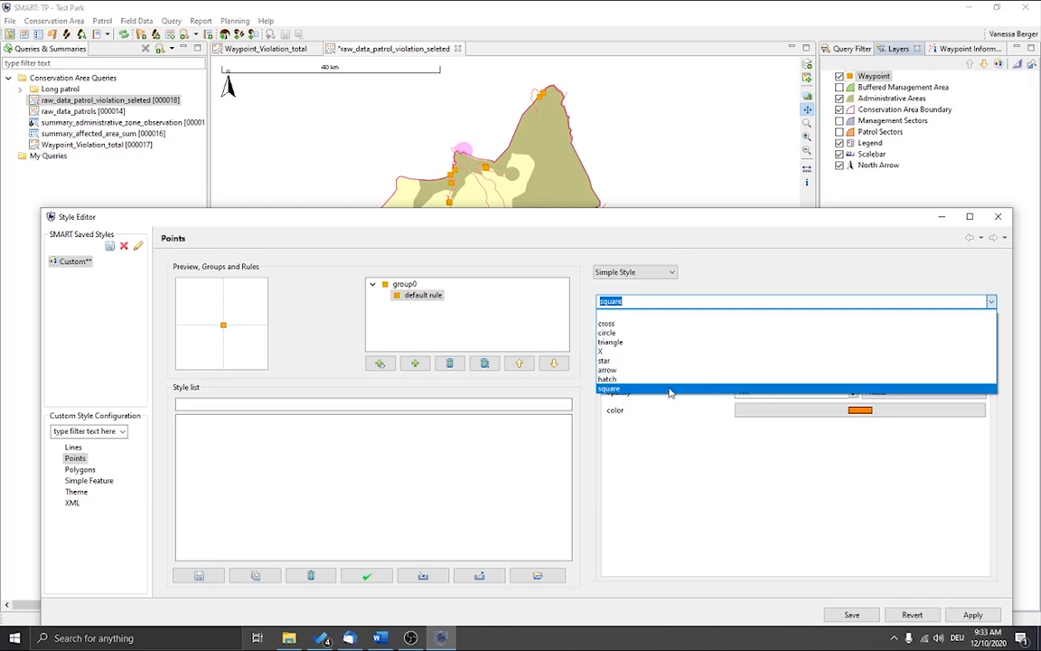
left_click(653, 333)
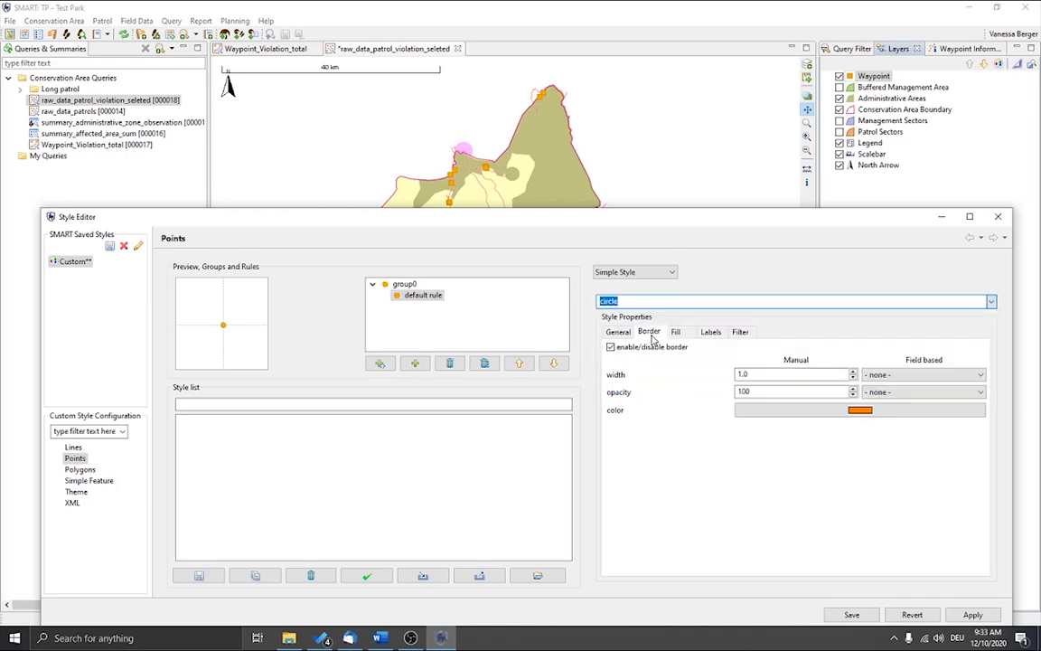
left_click(982, 619)
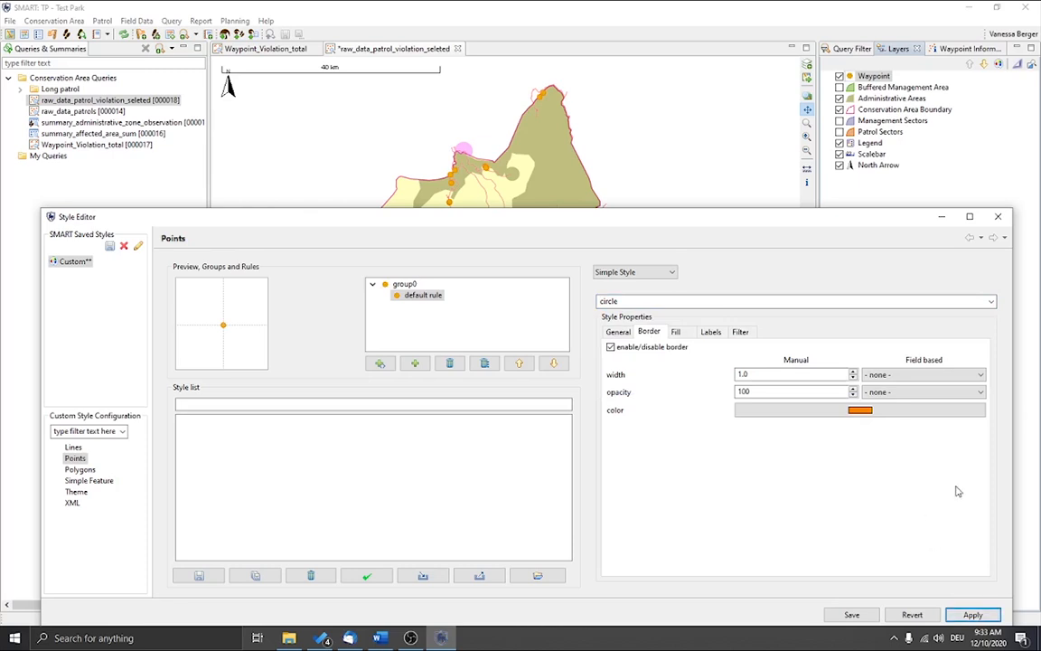
Step: Enable labelling for the waypoints, base the label on the Observation_Category_1 field and apply it
left_click(677, 333)
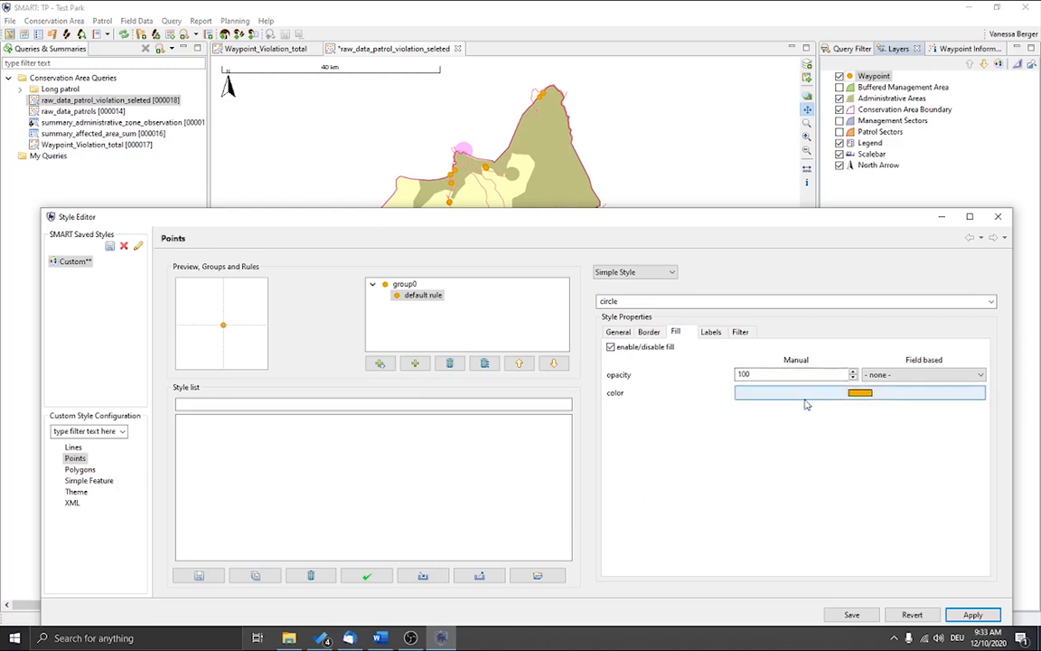
left_click(711, 332)
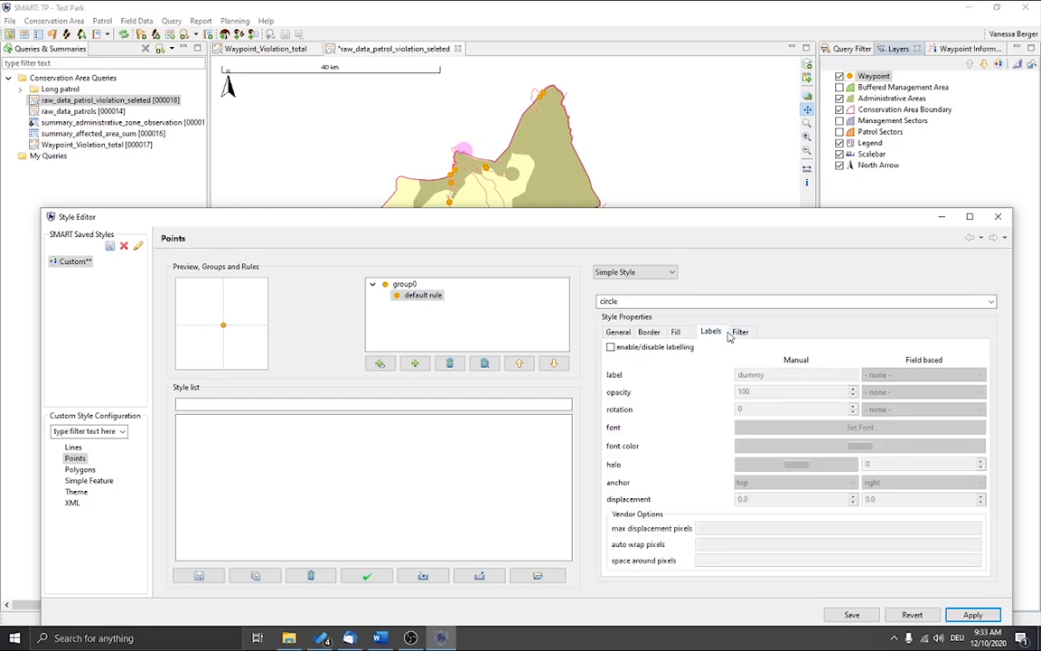
left_click(673, 349)
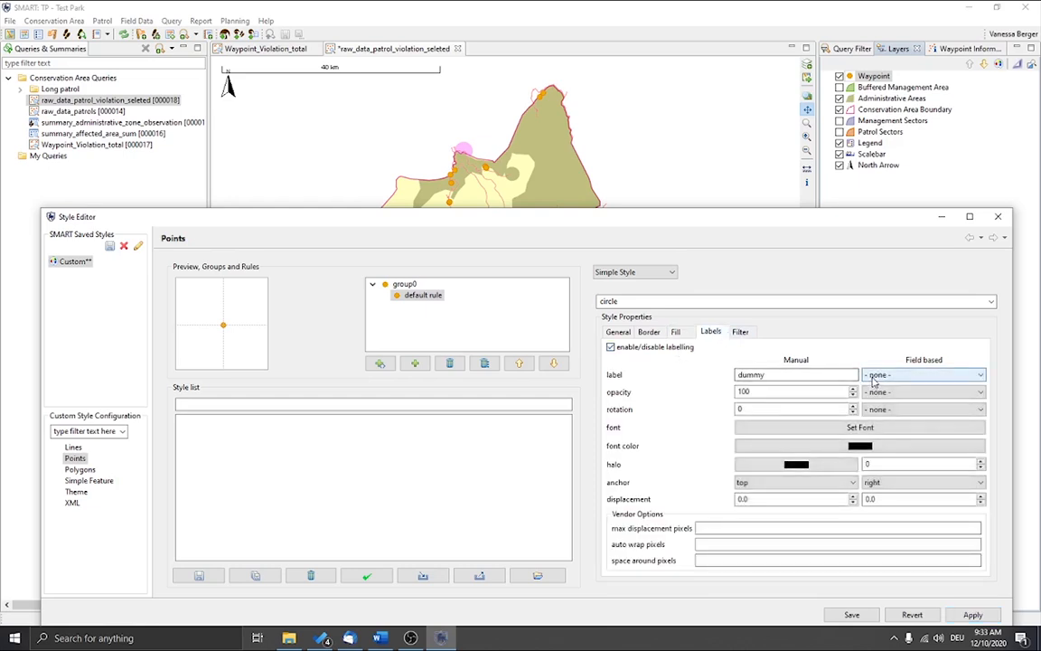
left_click(876, 376)
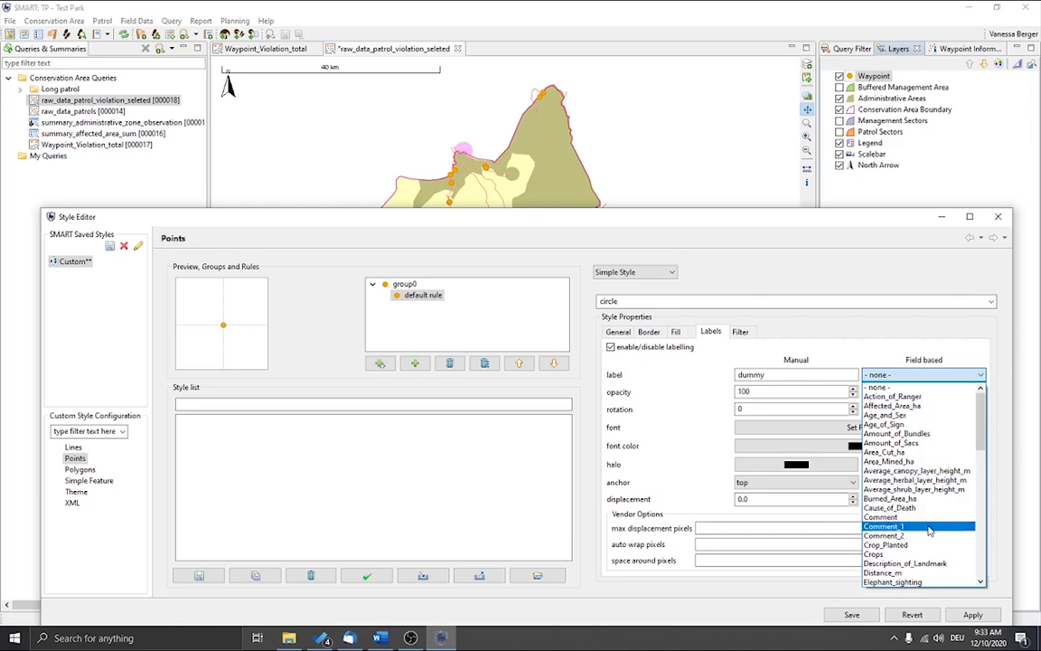
scroll(929, 531, "down", 6)
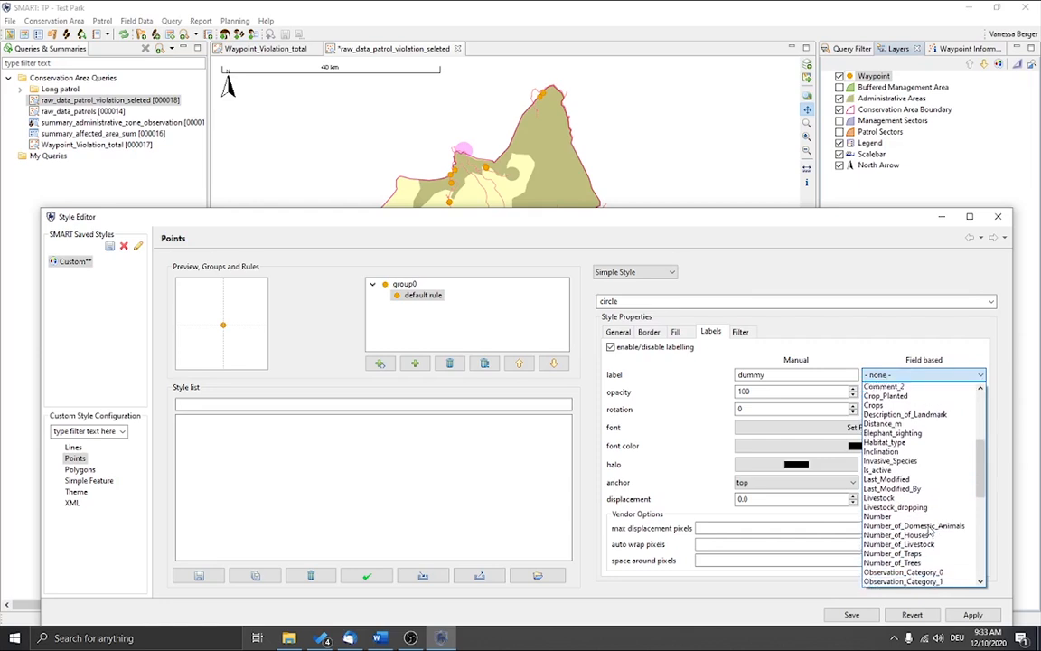
scroll(929, 530, "down", 1)
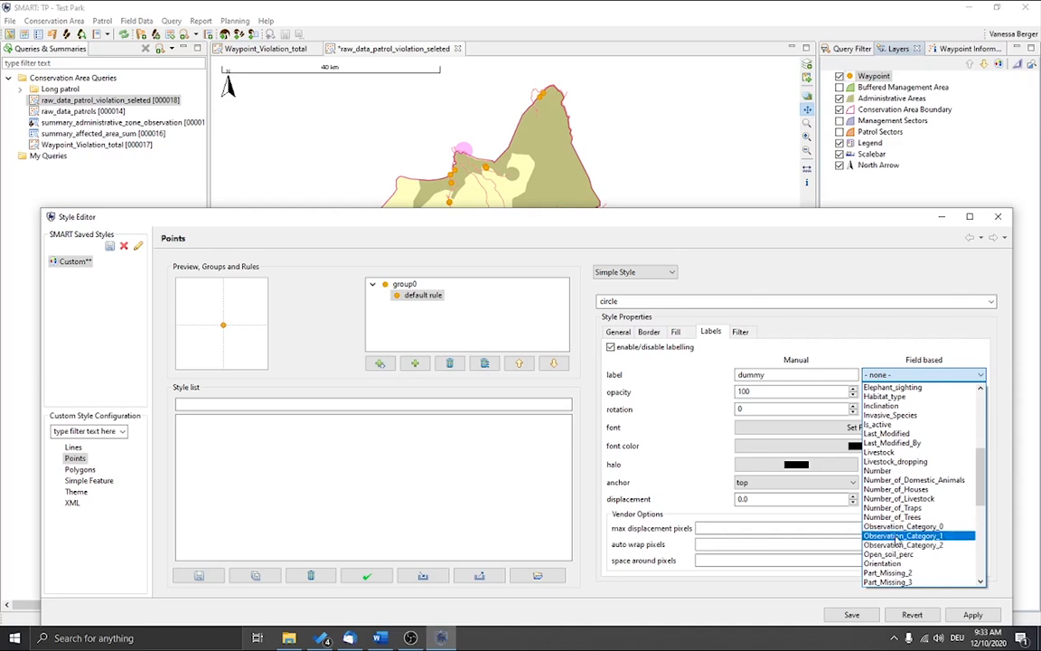
left_click(898, 539)
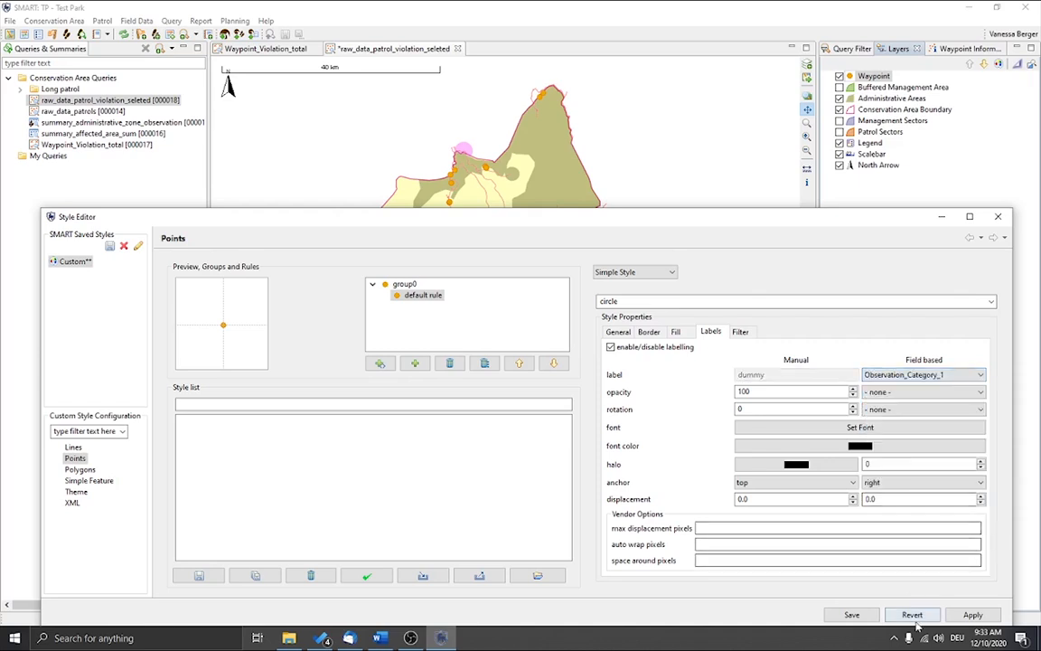
left_click(971, 615)
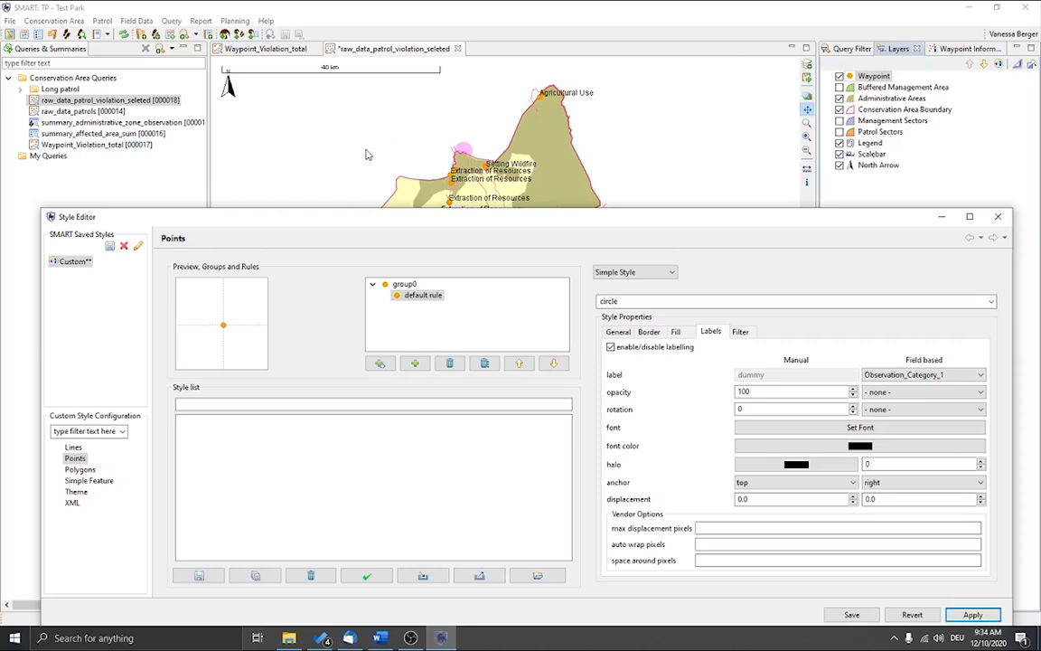
Step: Set up a theme for the Waypoint layer by the Observation_Category_1 attribute, using the Accents palette
left_click(84, 494)
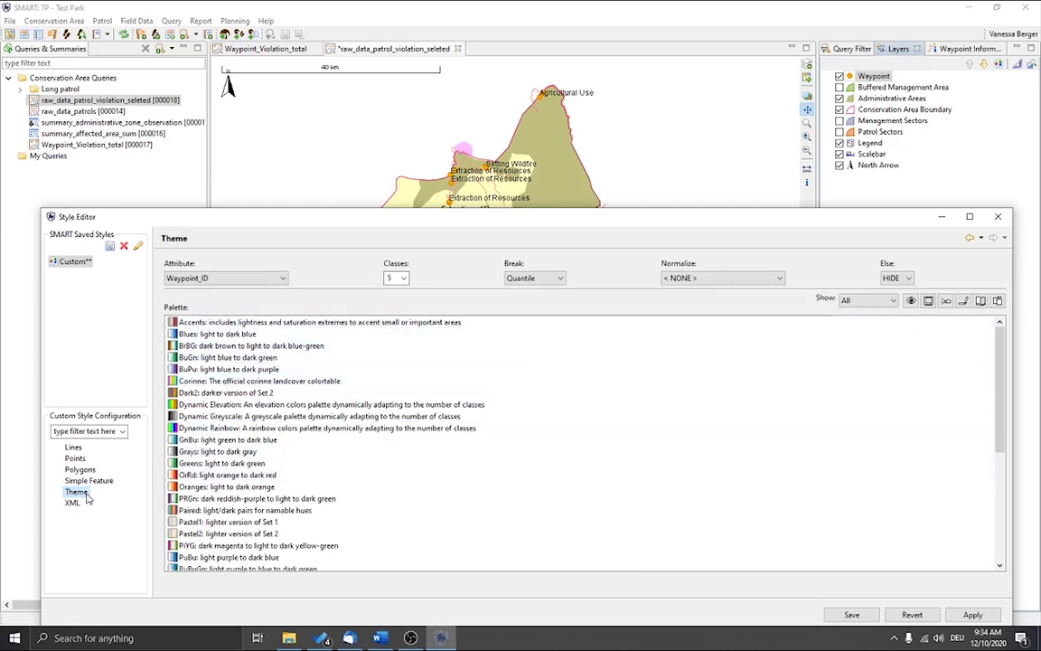
left_click(260, 278)
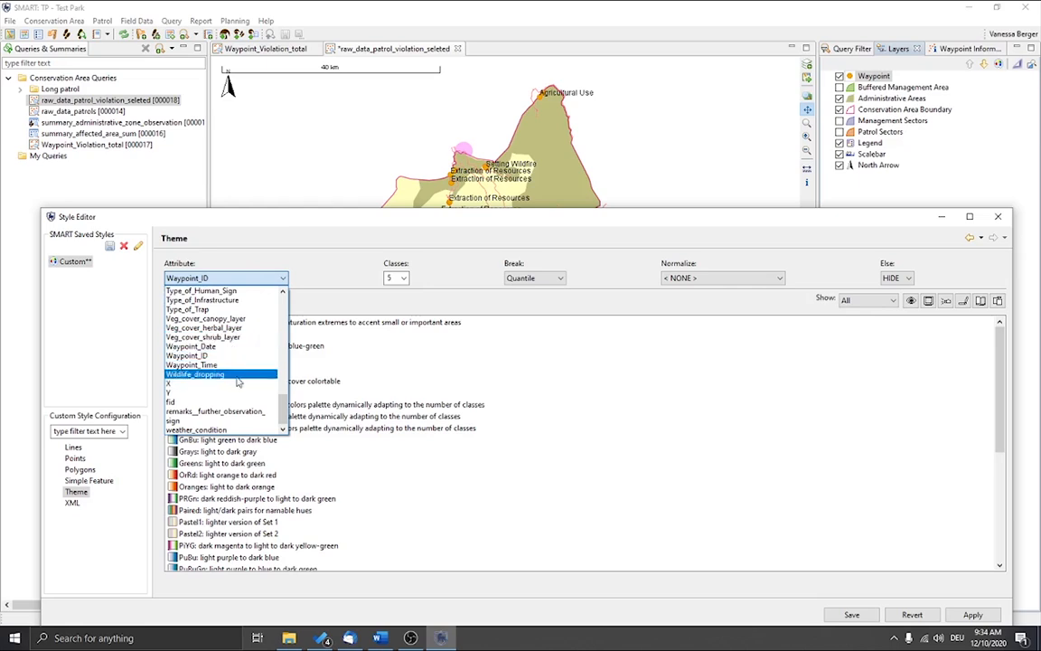
scroll(235, 407, "up", 2)
scroll(253, 369, "up", 6)
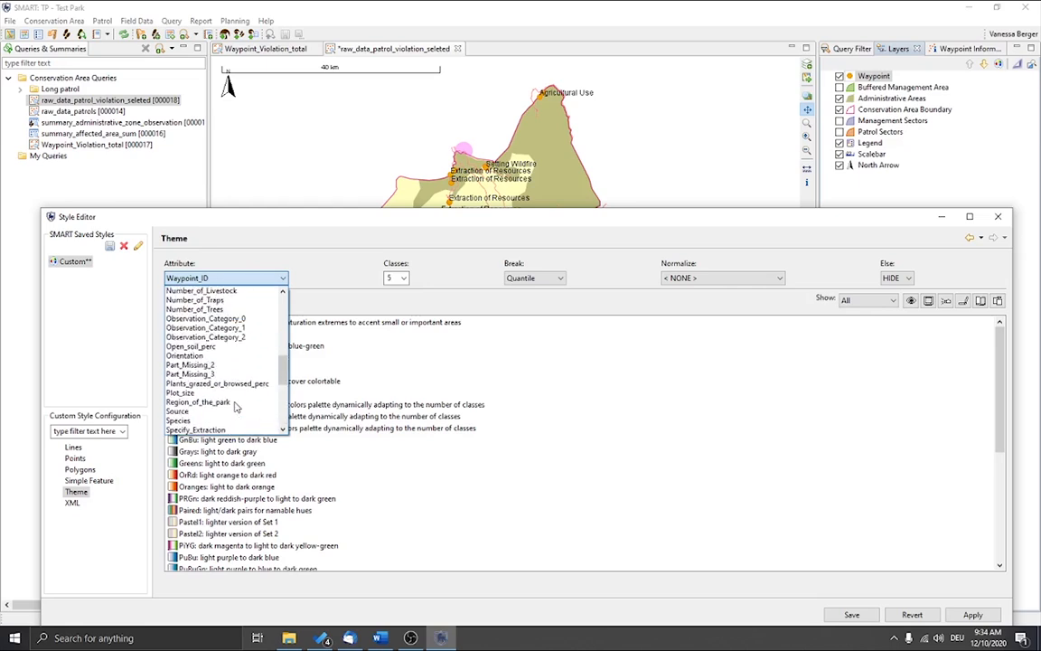
left_click(251, 331)
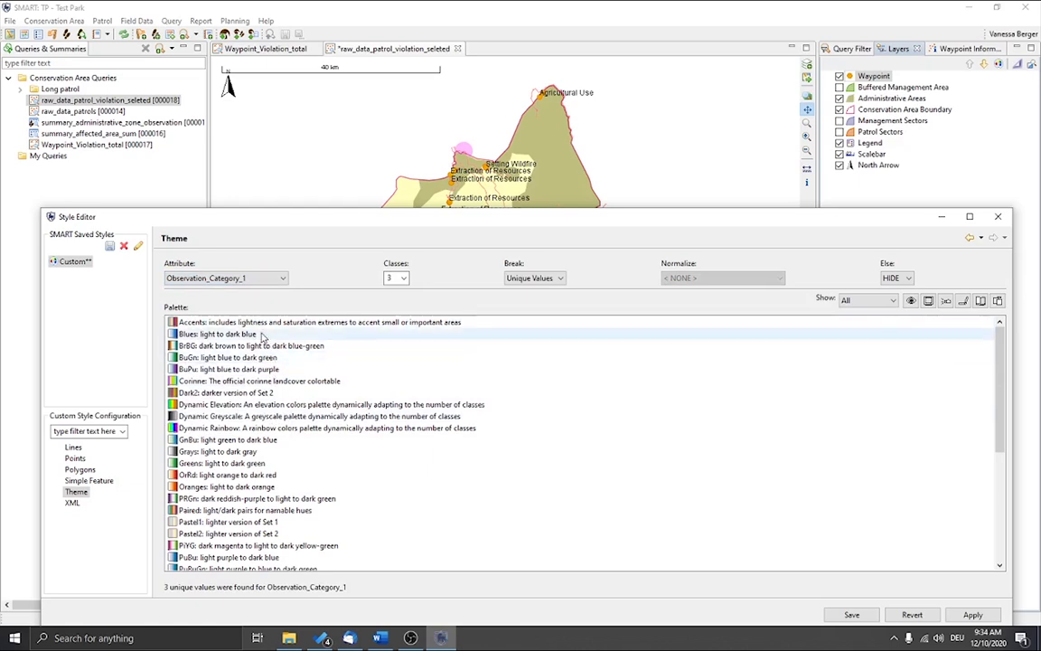
left_click(265, 326)
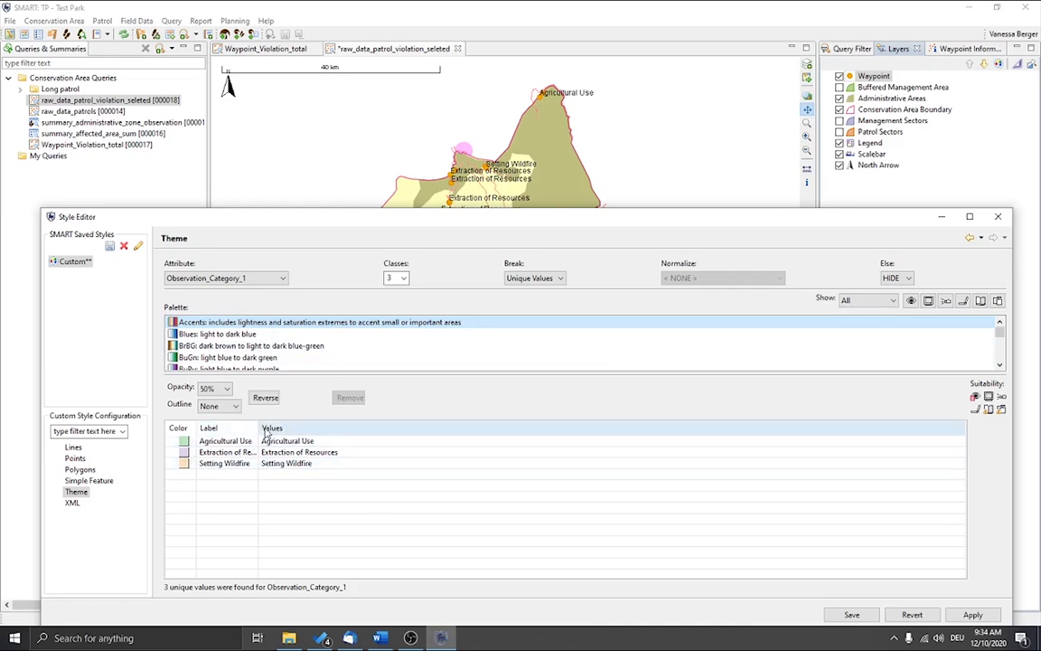
Step: Try out several color palettes for the waypoint theme, finishing with PiYG: dark magenta to light to dark yellow-green
left_click_drag(259, 428, 374, 445)
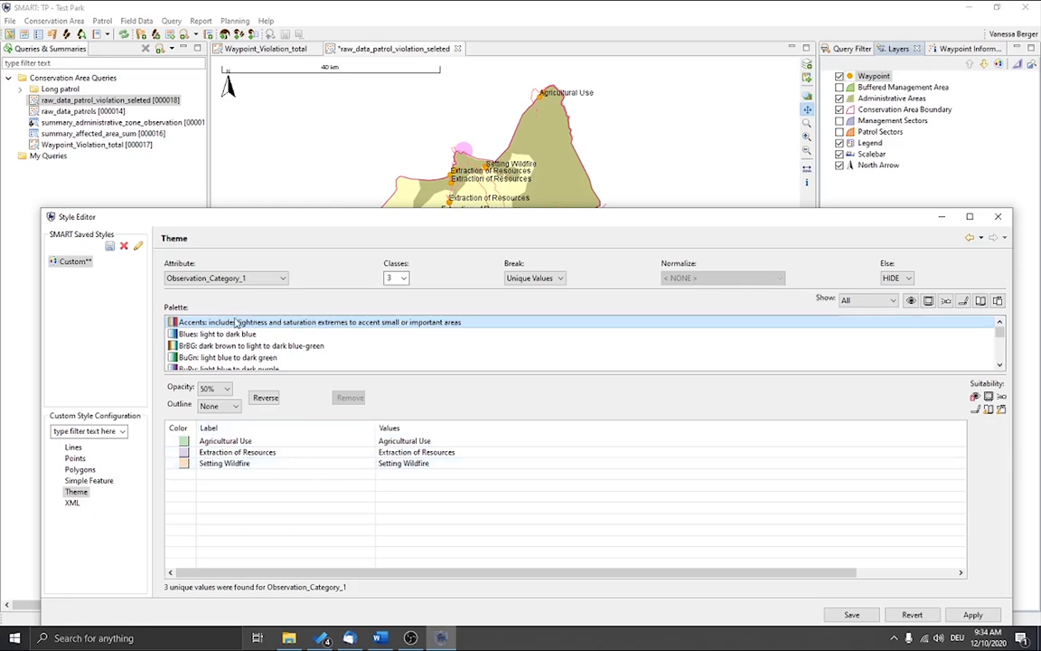
left_click(232, 348)
scroll(231, 349, "down", 2)
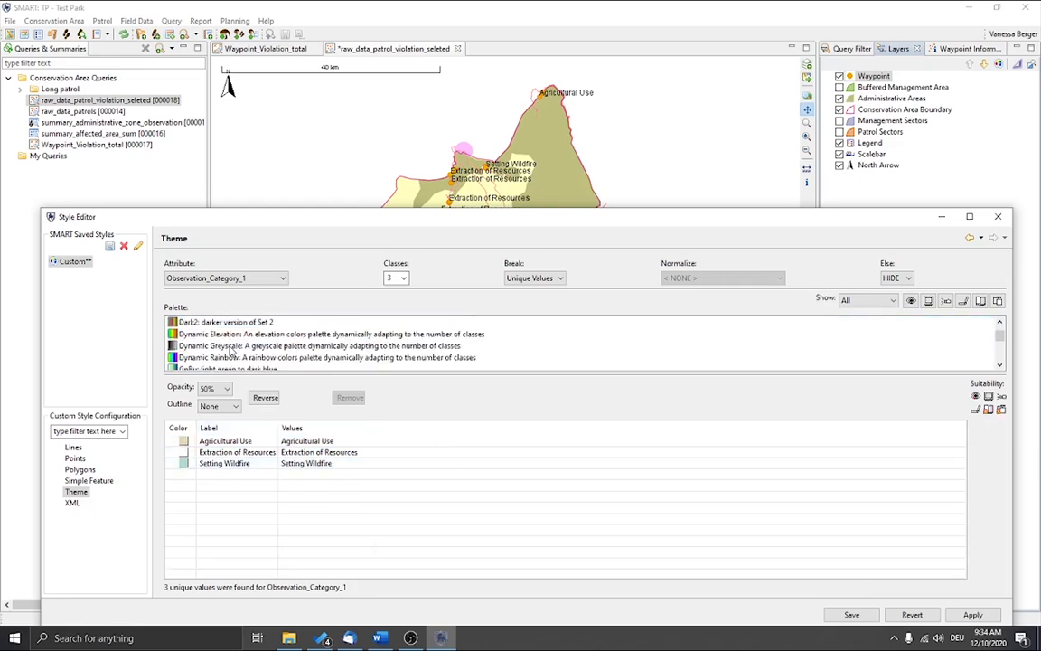
scroll(228, 349, "up", 1)
left_click(208, 333)
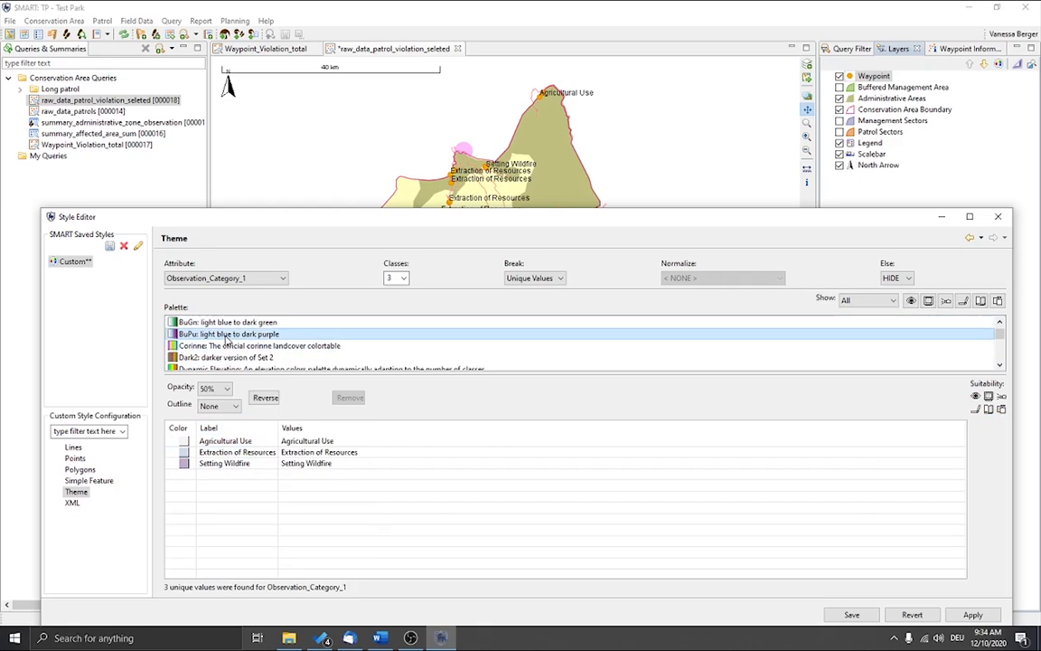
scroll(217, 348, "down", 2)
scroll(221, 352, "up", 1)
left_click(214, 324)
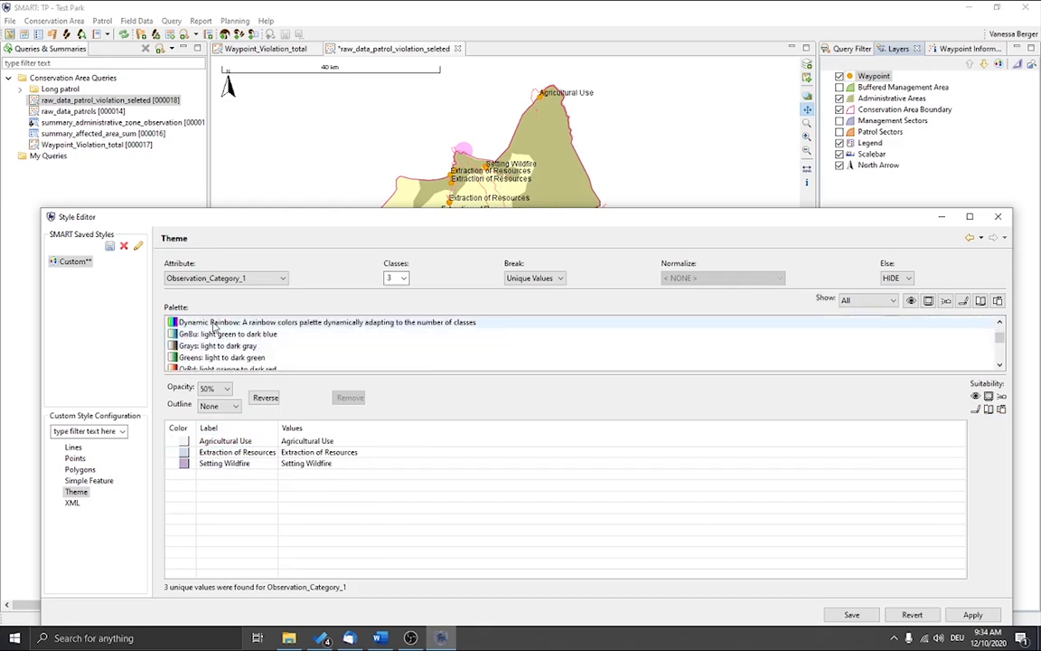
scroll(215, 327, "down", 2)
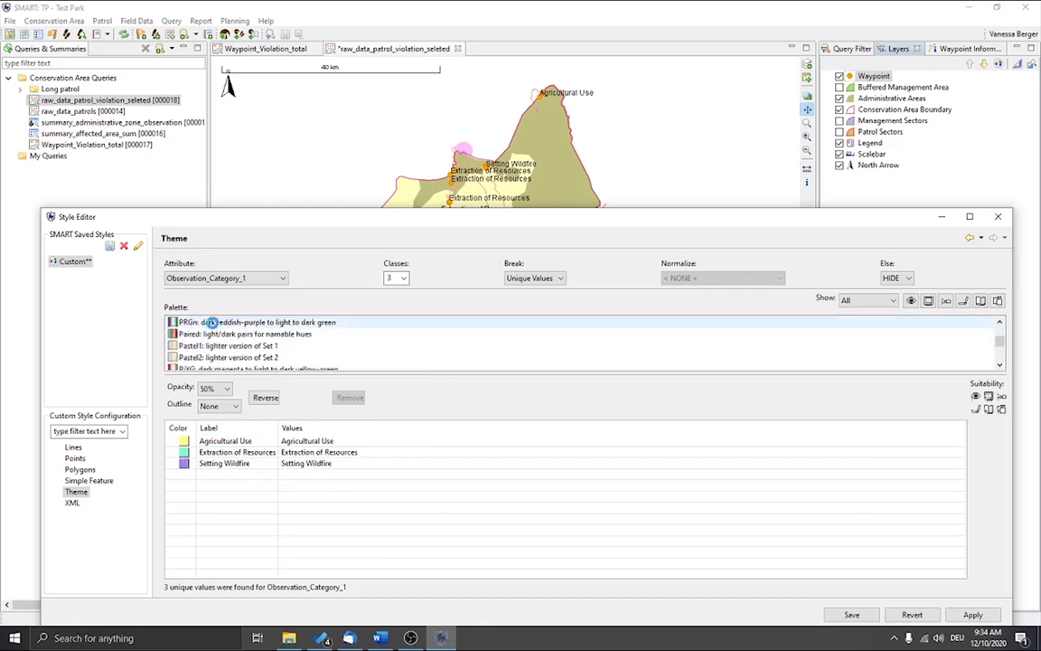
left_click(193, 334)
scroll(212, 339, "down", 1)
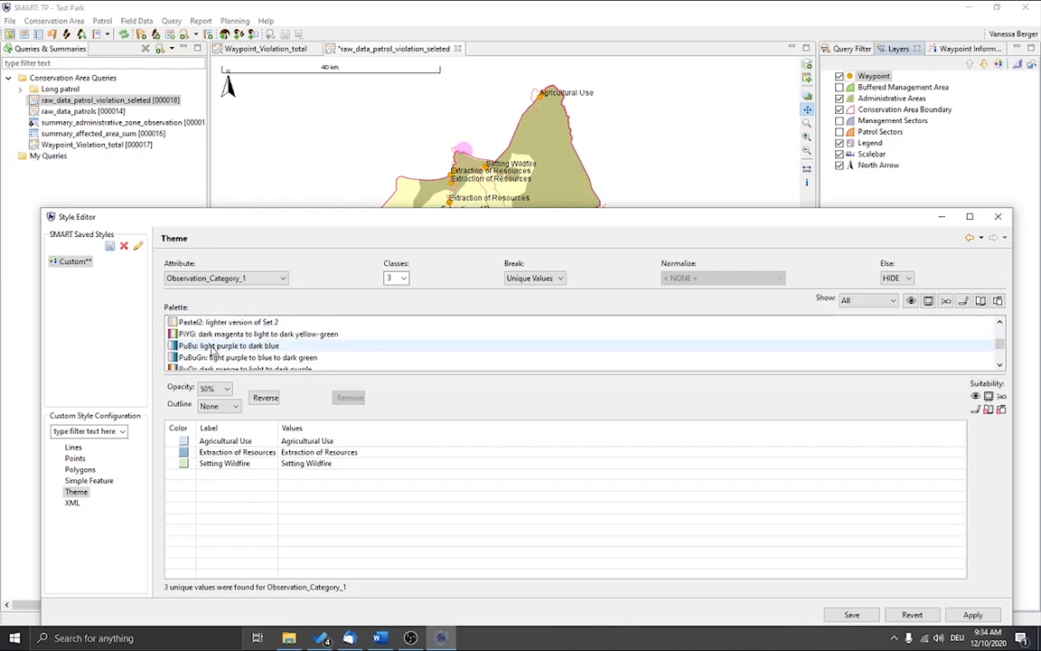
left_click(212, 335)
Step: Change the theme color of the Agricultural Use class to lime green
left_click(184, 441)
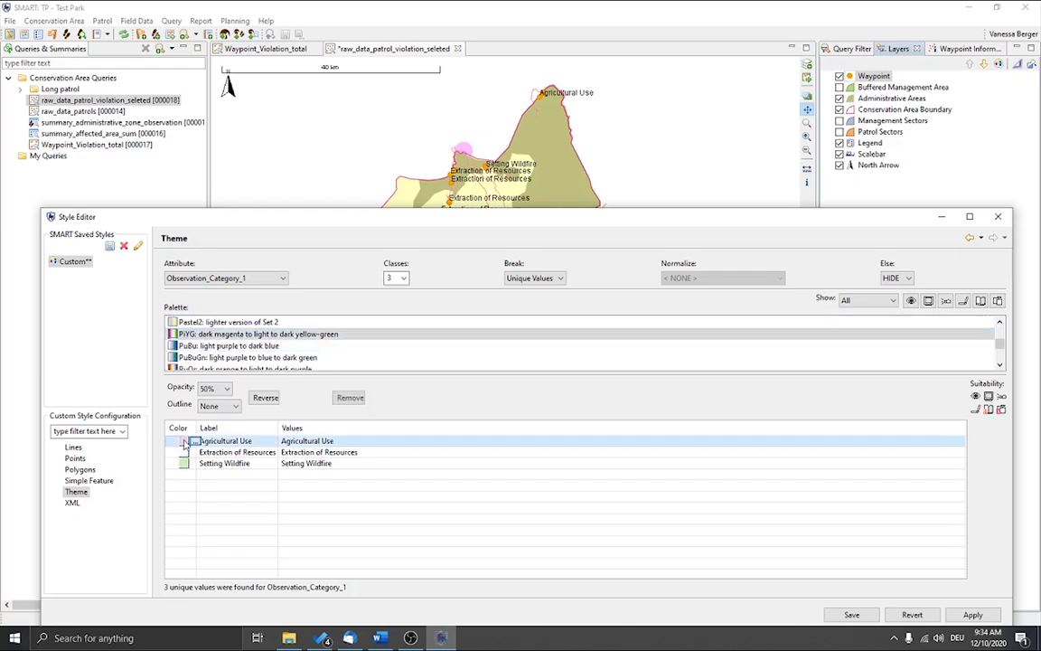
left_click(192, 441)
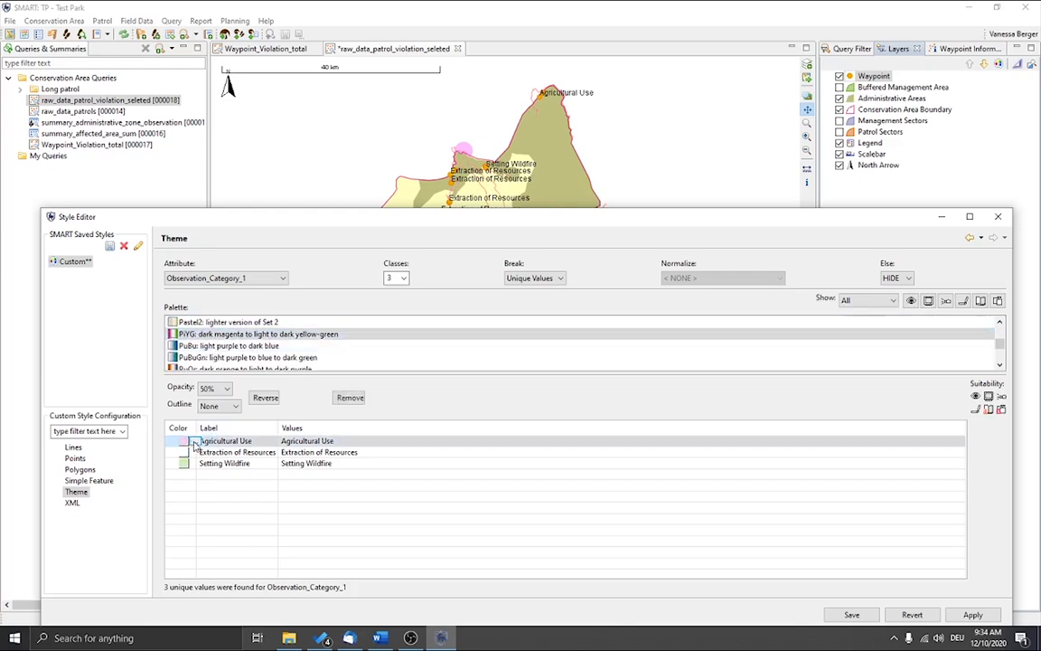
left_click(194, 442)
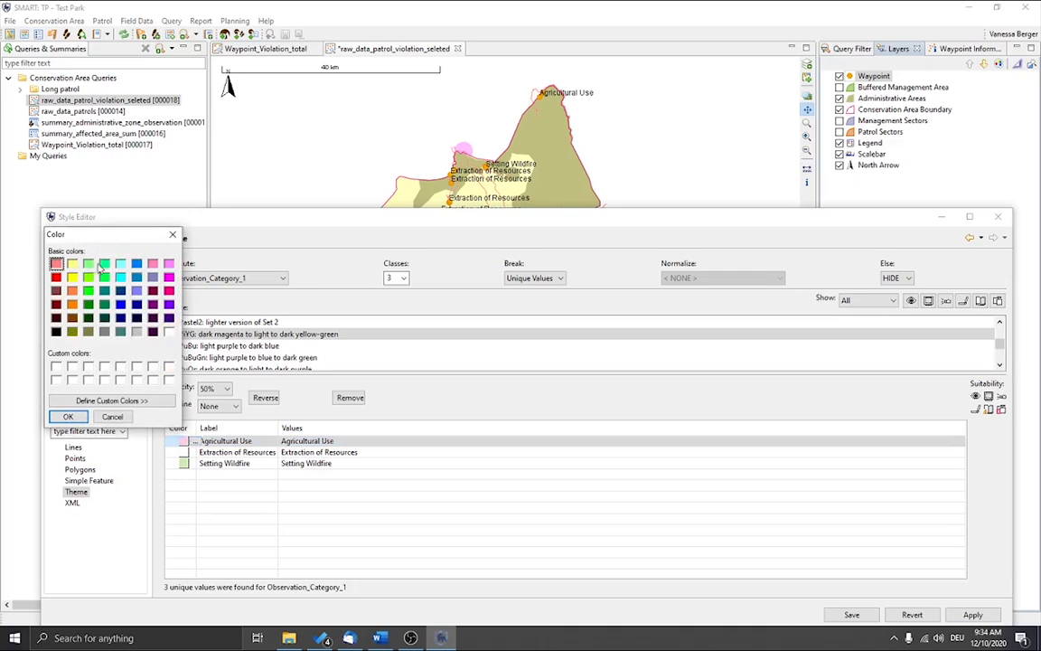
left_click(88, 263)
left_click(68, 417)
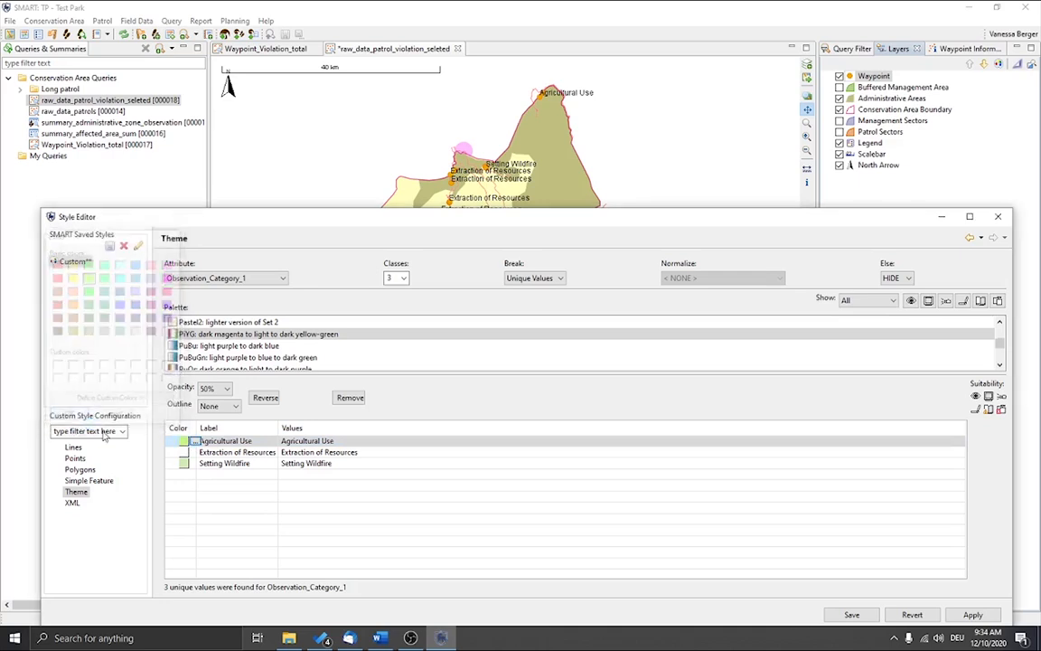
Step: Change the theme color of the Extraction of Resources class to magenta
left_click(193, 453)
left_click(193, 452)
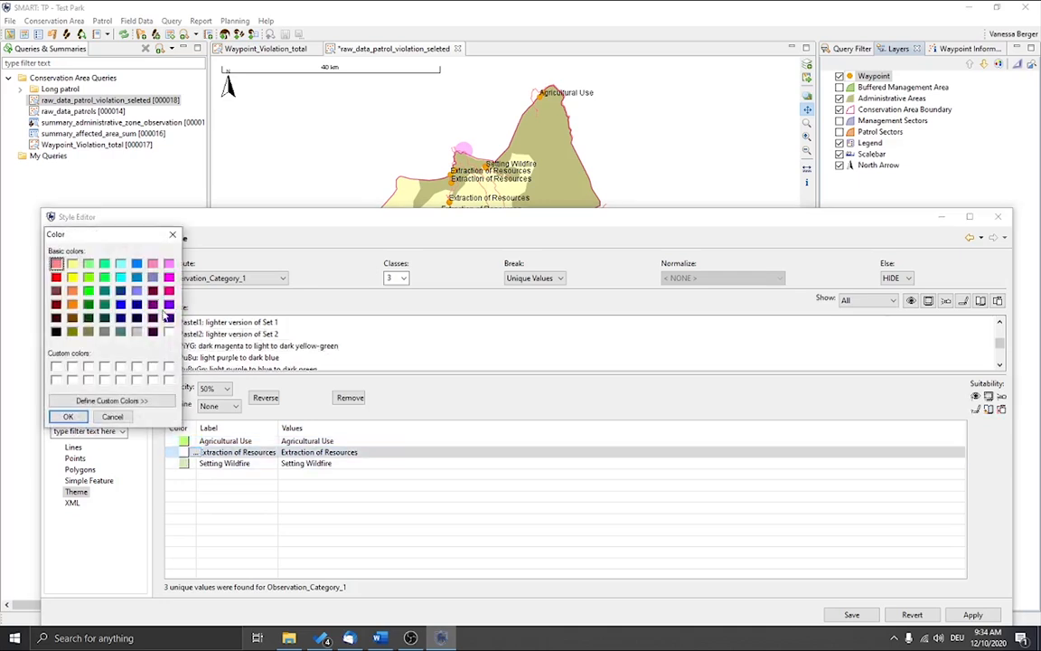
left_click(168, 278)
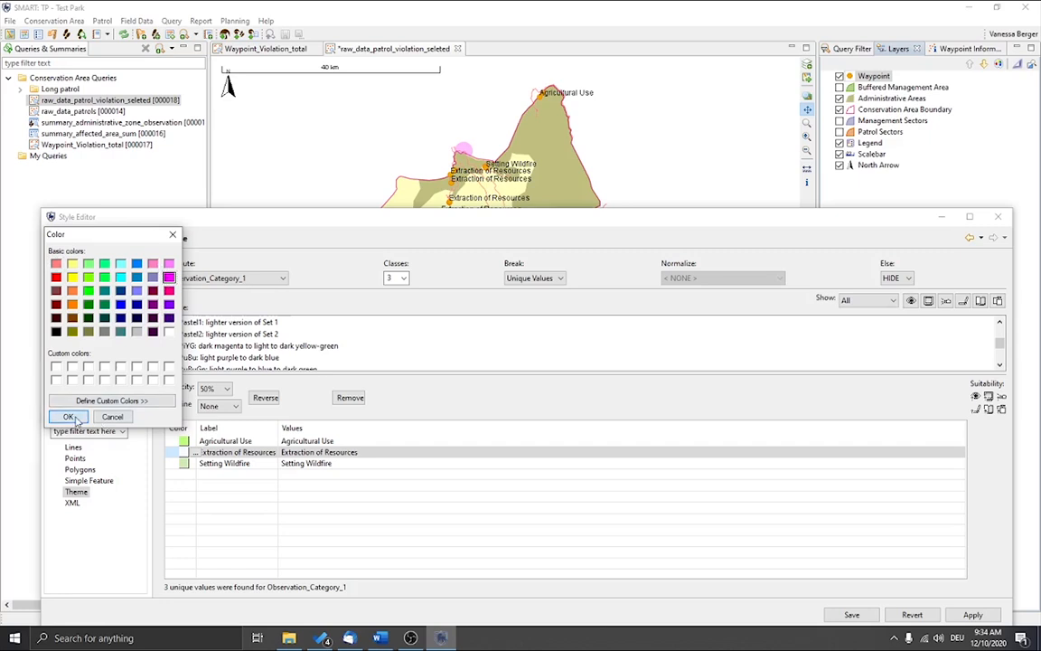
left_click(68, 416)
Step: Change the theme color of the Setting Wildfire class to red
left_click(187, 464)
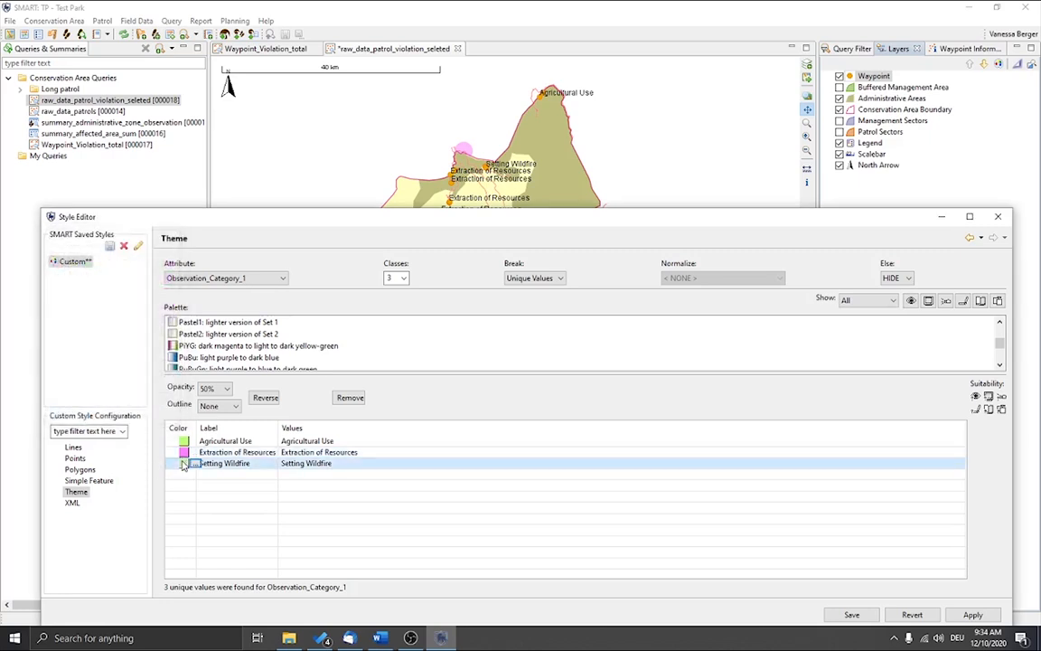
left_click(192, 463)
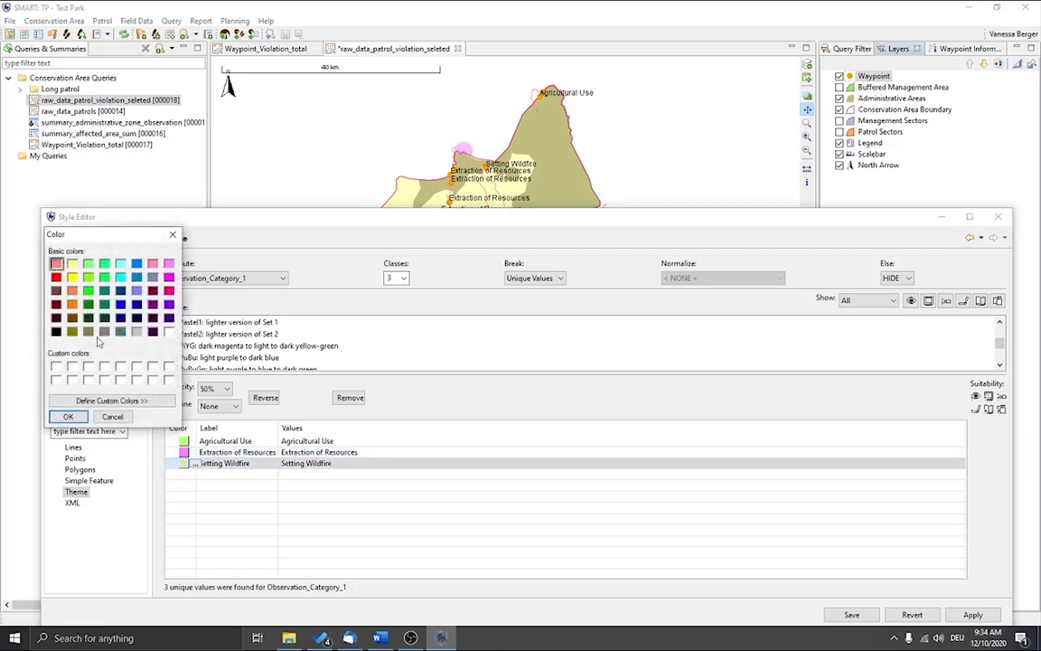
left_click(56, 263)
left_click(68, 417)
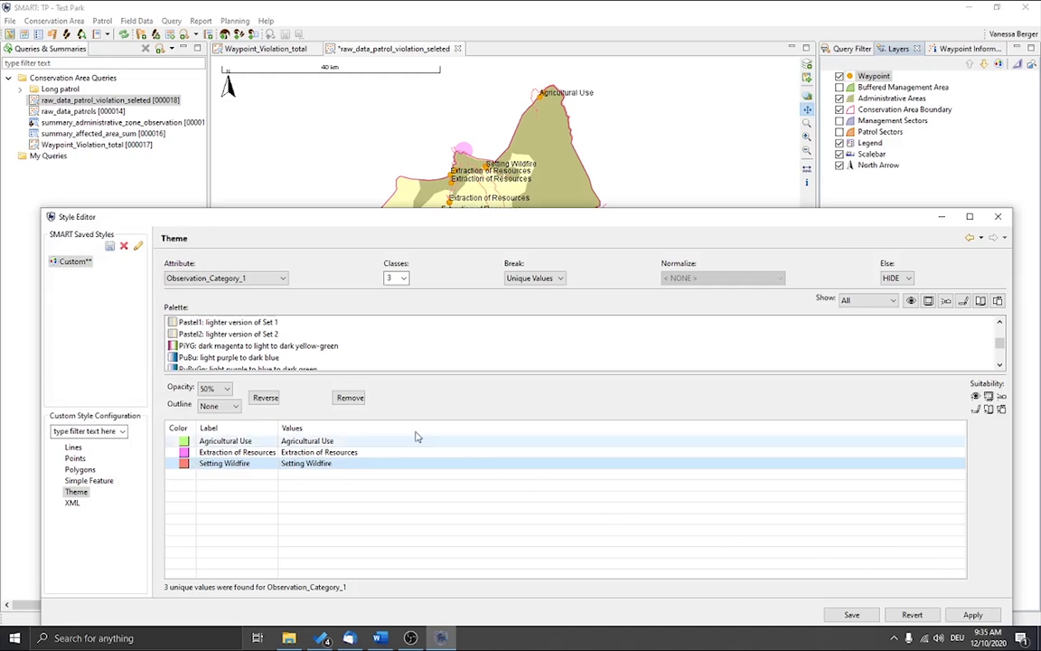
Step: Set the theme's opacity to 100%, apply the theme to the map and close the Style Editor
left_click(215, 388)
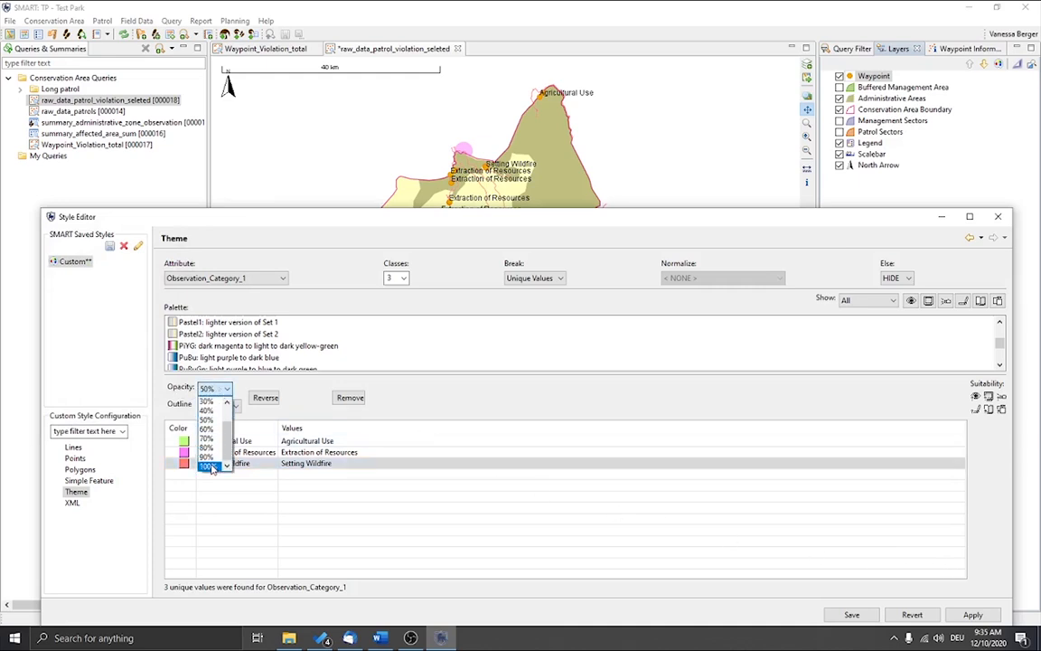
left_click(209, 465)
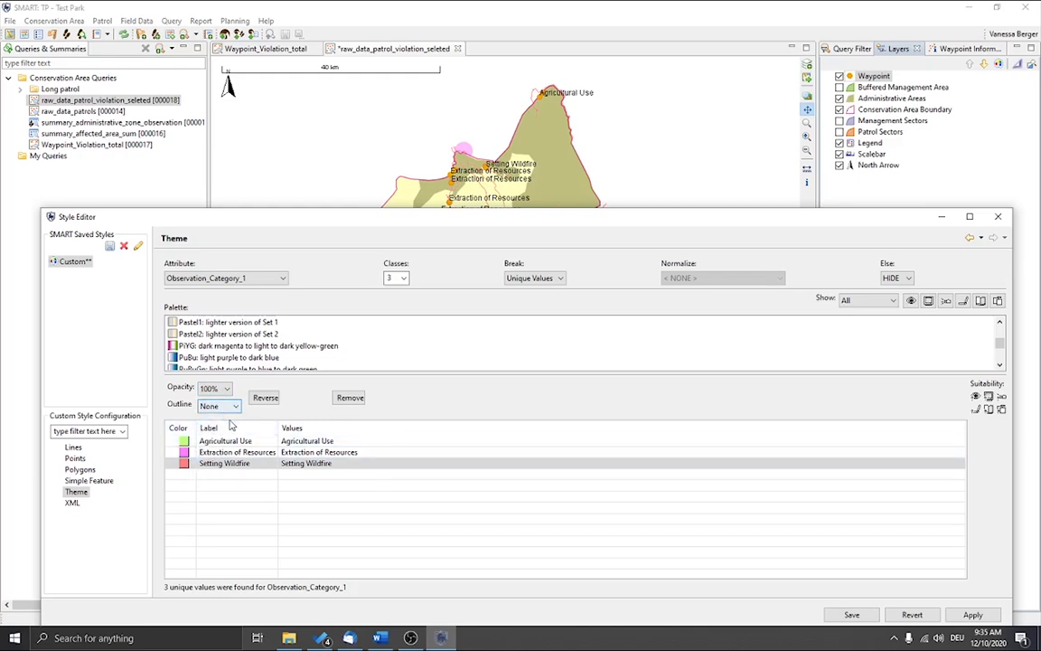
left_click(978, 617)
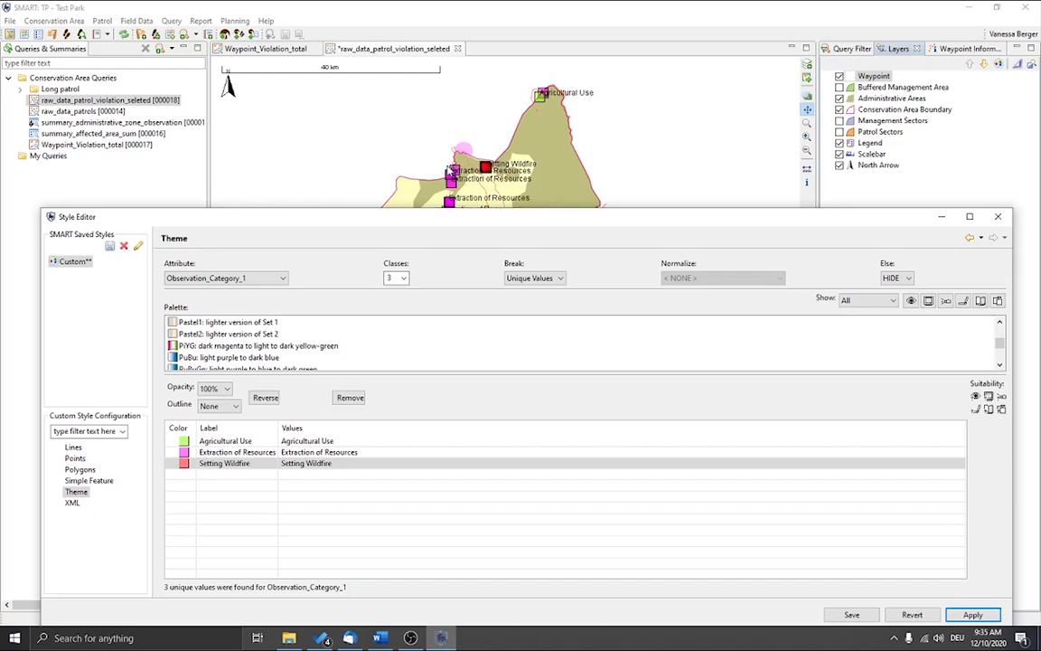
left_click_drag(488, 226, 477, 372)
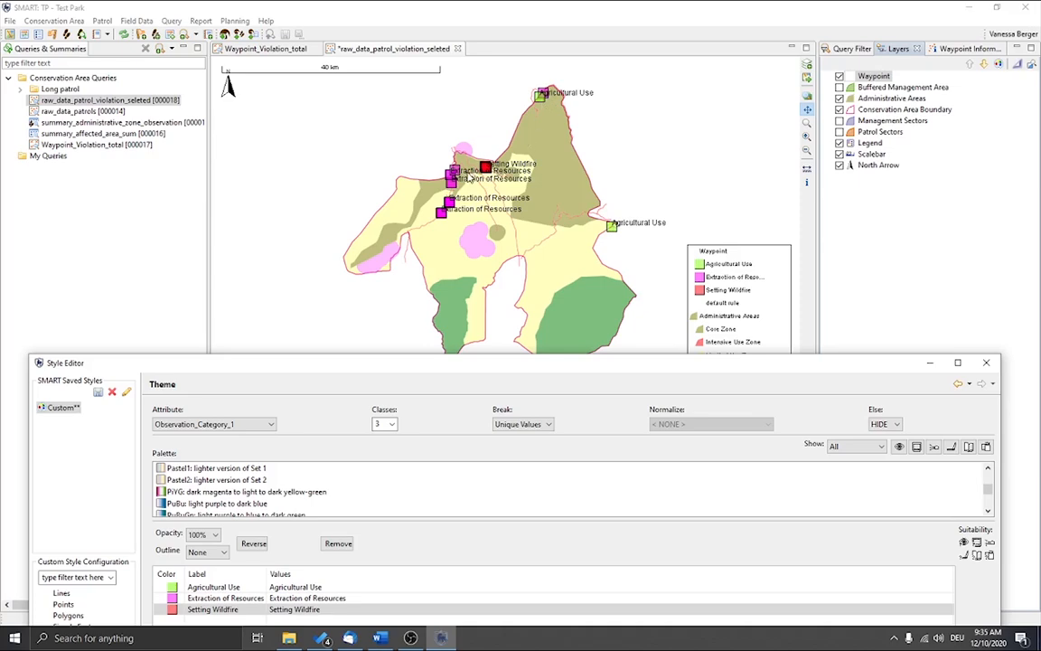
left_click(988, 364)
Step: Examine the Extraction of Resources and Setting Wildfire waypoints on the map at close range
scroll(447, 164, "up", 5)
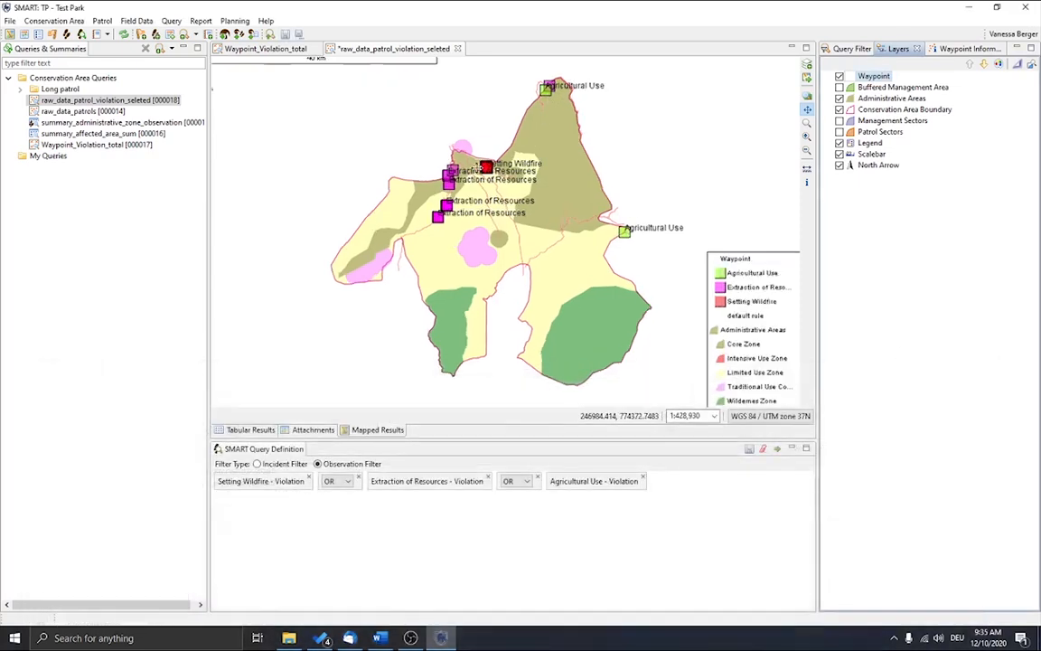
scroll(360, 155, "up", 4)
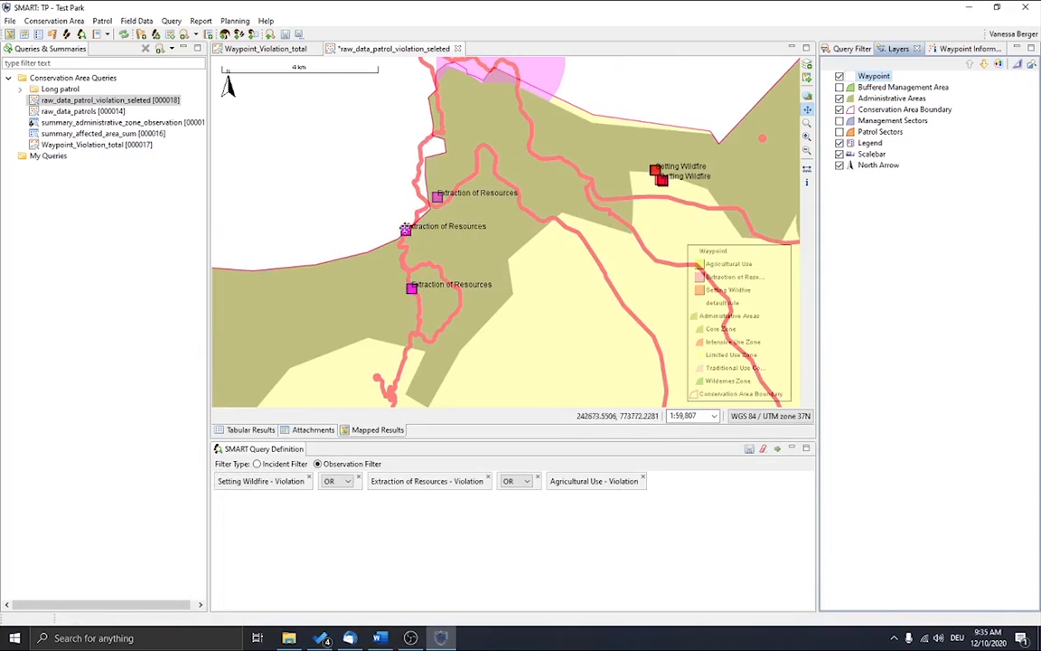
scroll(423, 287, "up", 2)
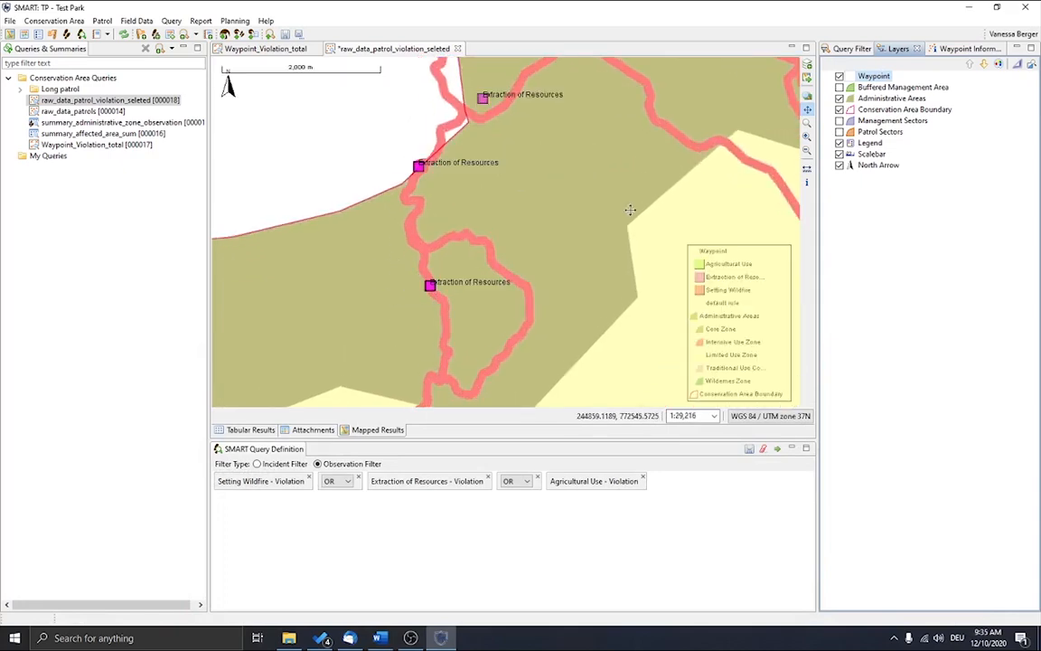
scroll(627, 213, "down", 2)
left_click_drag(715, 167, 418, 216)
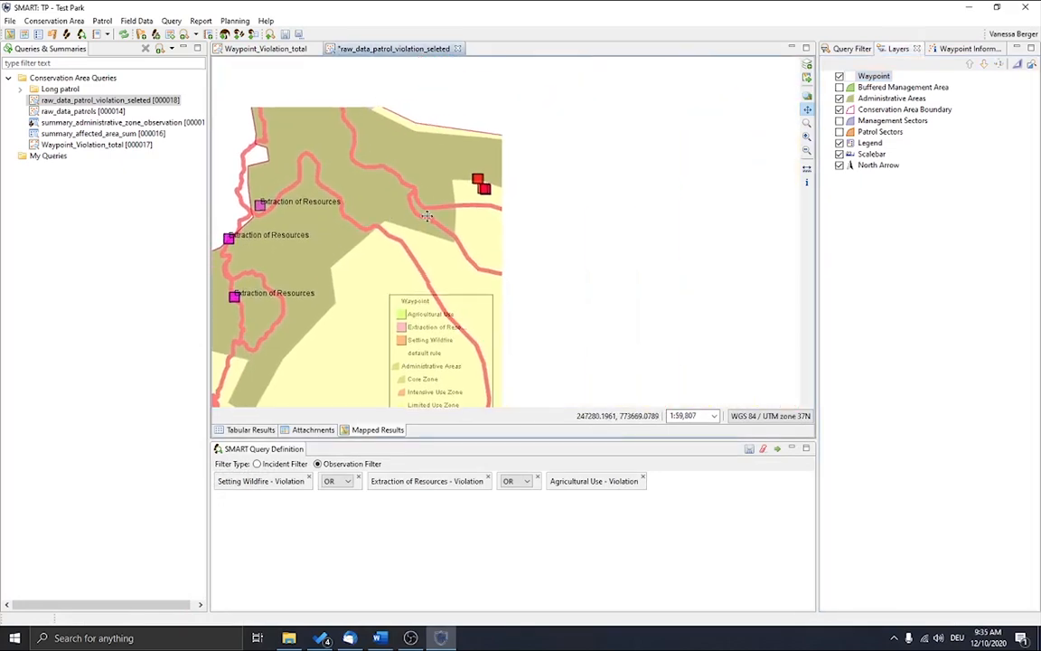
scroll(475, 189, "up", 1)
scroll(474, 189, "up", 2)
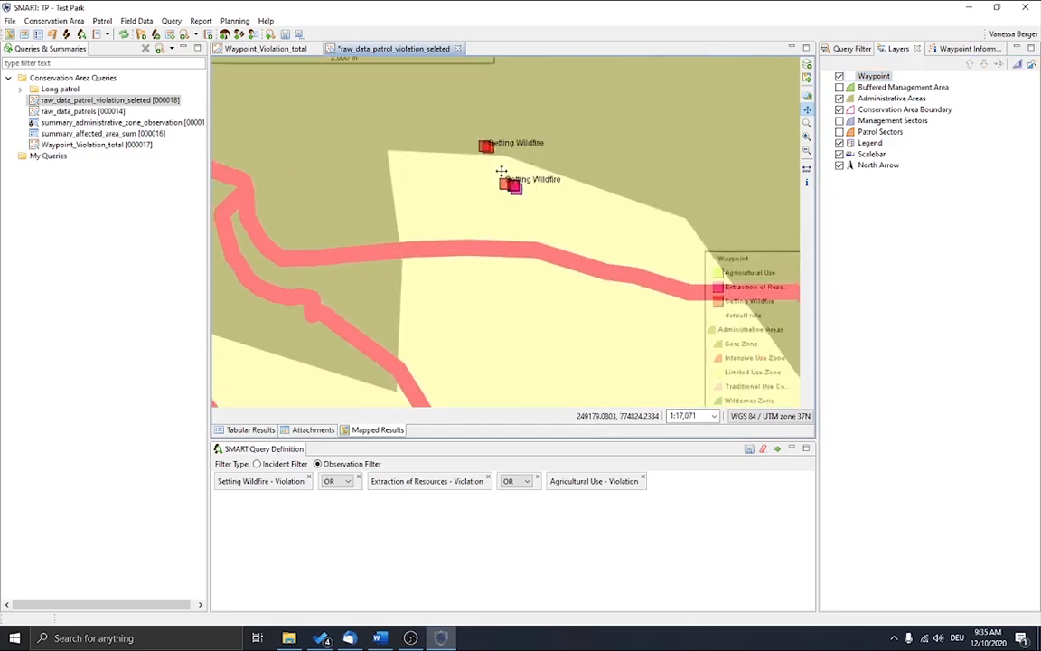
scroll(501, 171, "up", 2)
left_click_drag(522, 163, 477, 246)
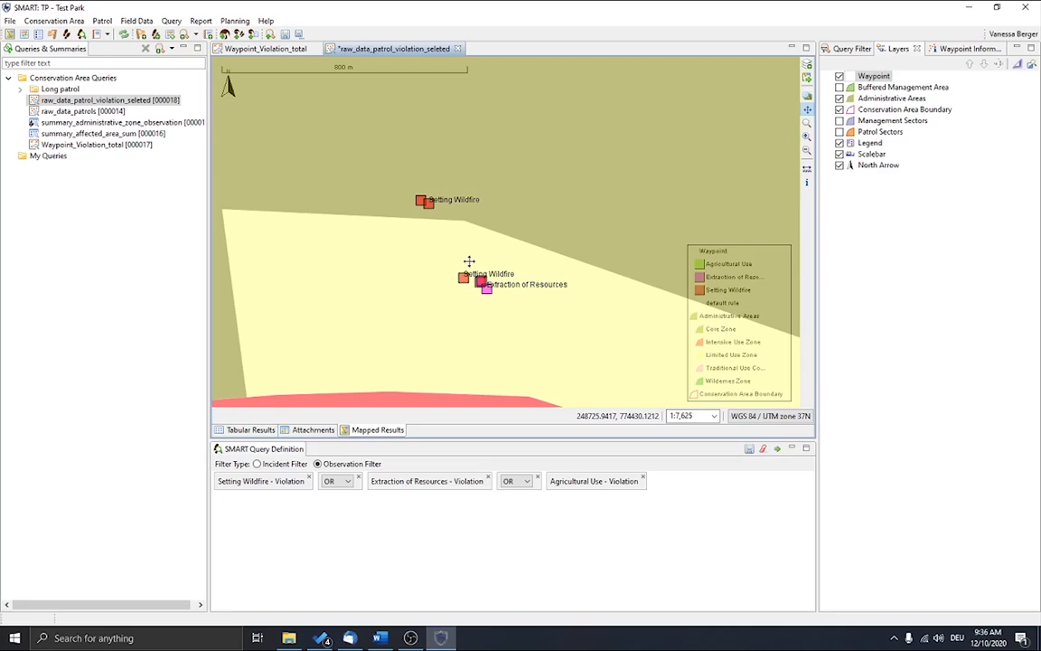
scroll(468, 276, "up", 2)
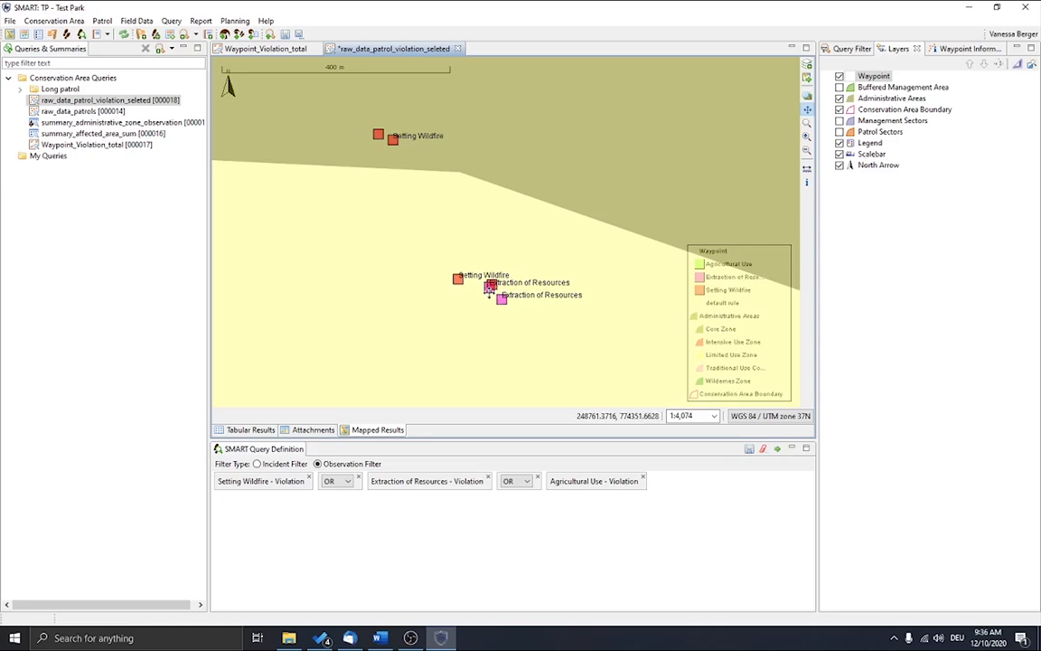
Step: Examine how the violation waypoints of all categories are distributed over the zones of the whole conservation area
scroll(499, 284, "down", 3)
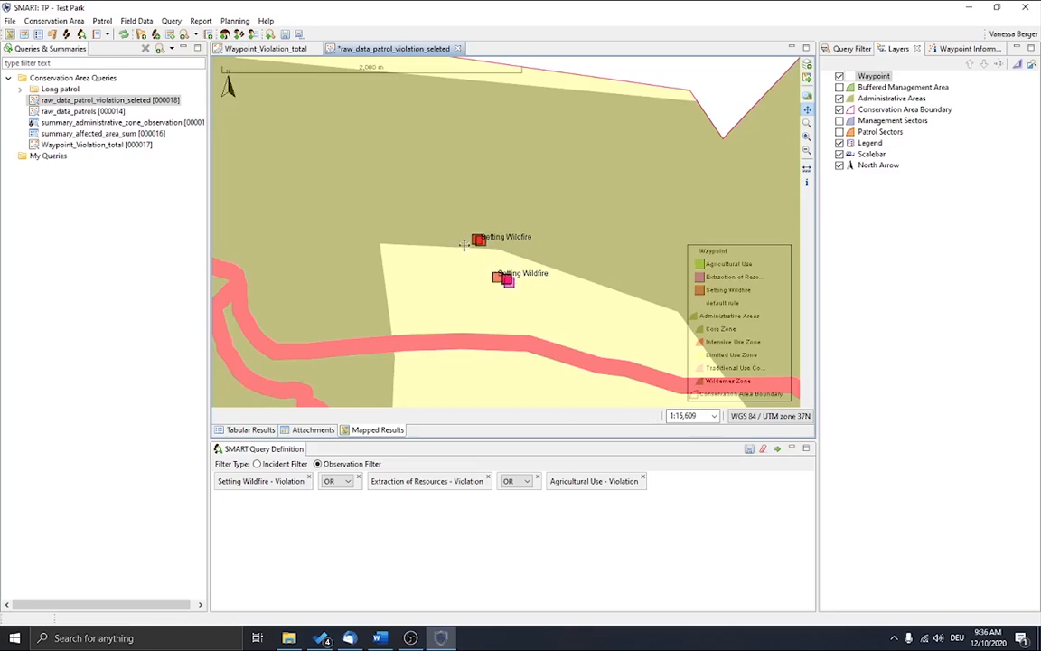
scroll(463, 244, "down", 3)
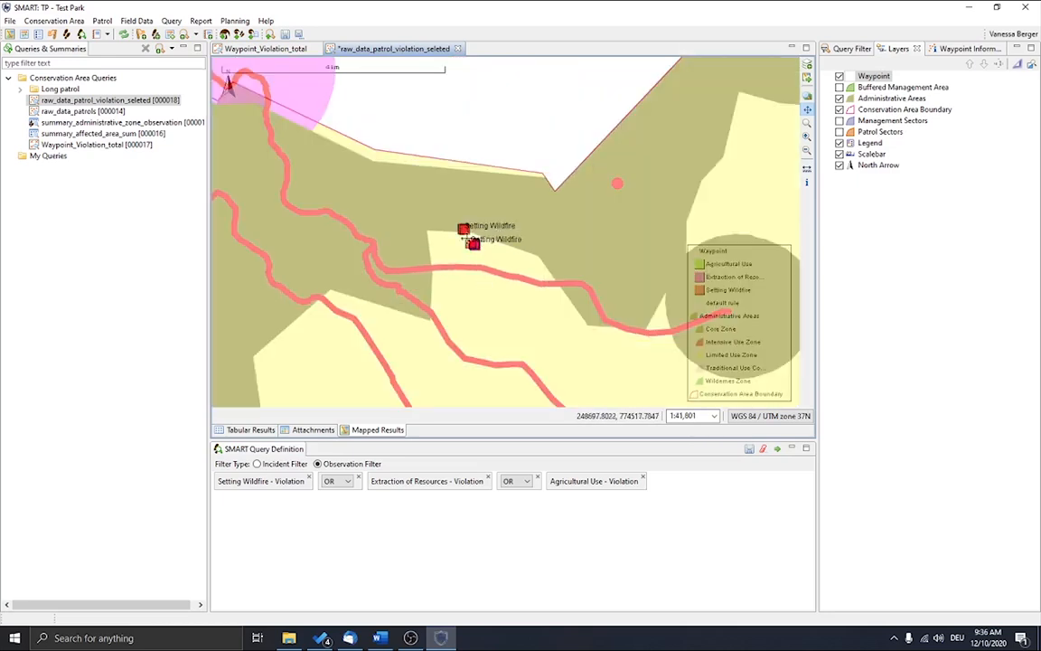
scroll(467, 240, "down", 2)
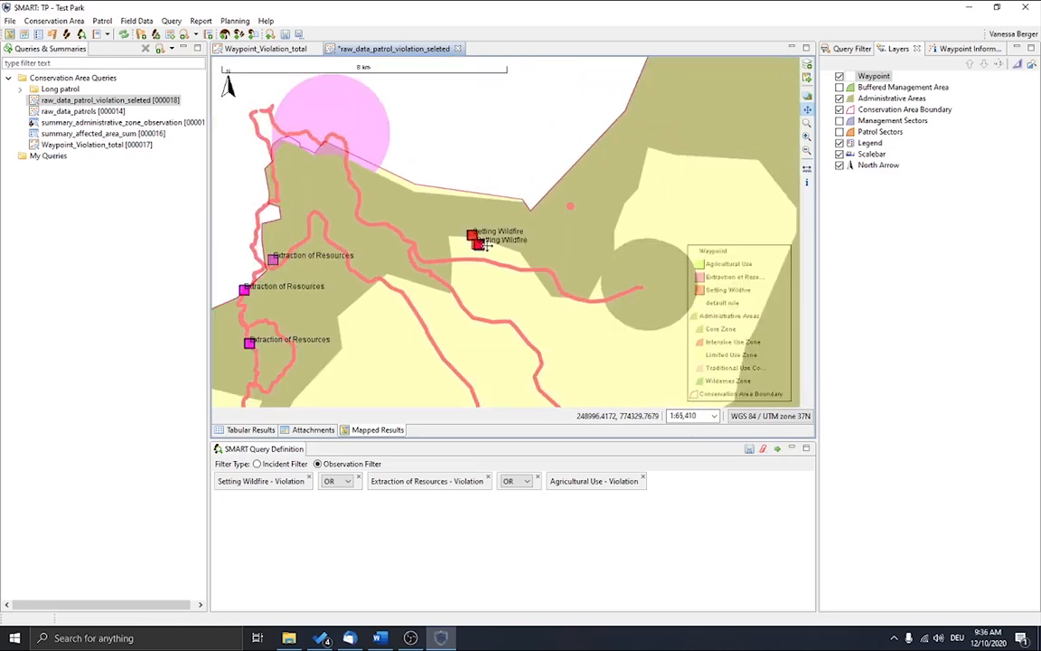
scroll(482, 244, "down", 1)
scroll(482, 244, "down", 2)
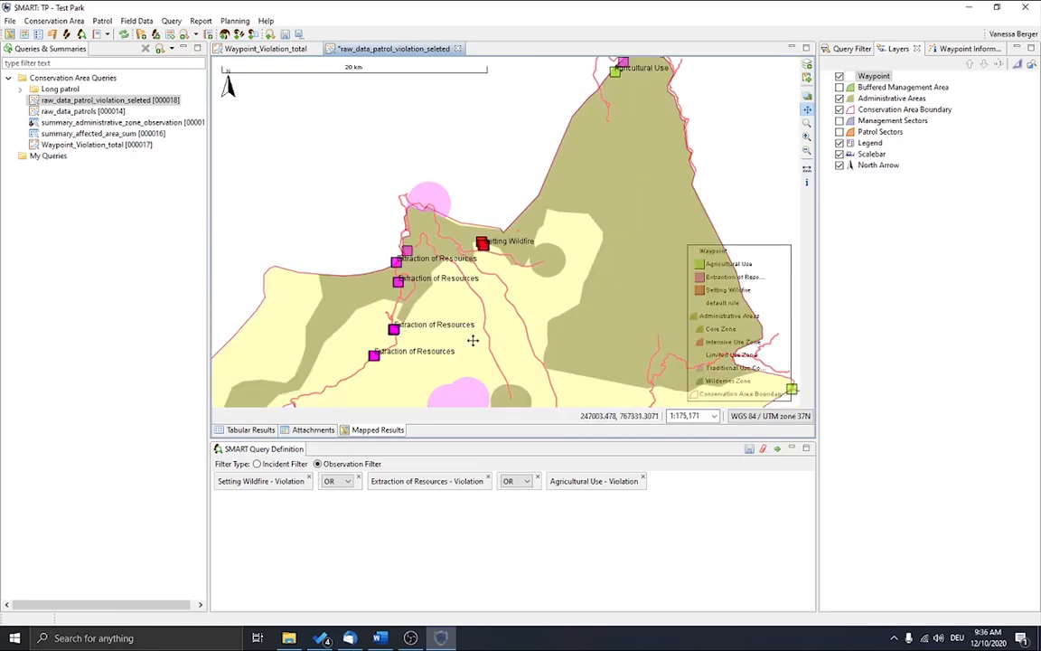
scroll(581, 302, "down", 1)
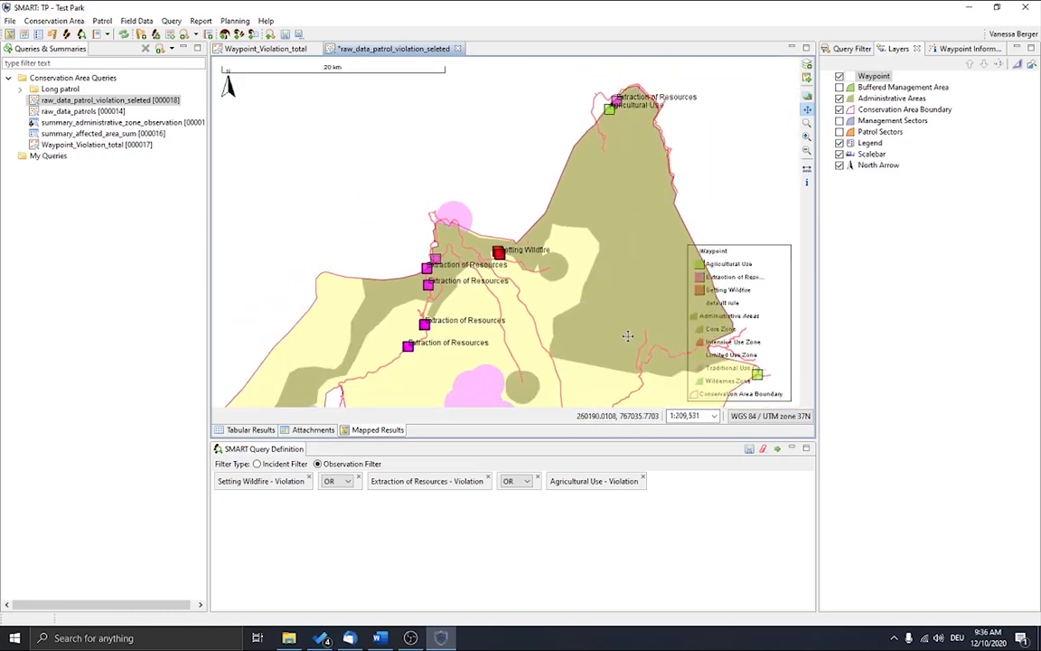
scroll(599, 318, "down", 2)
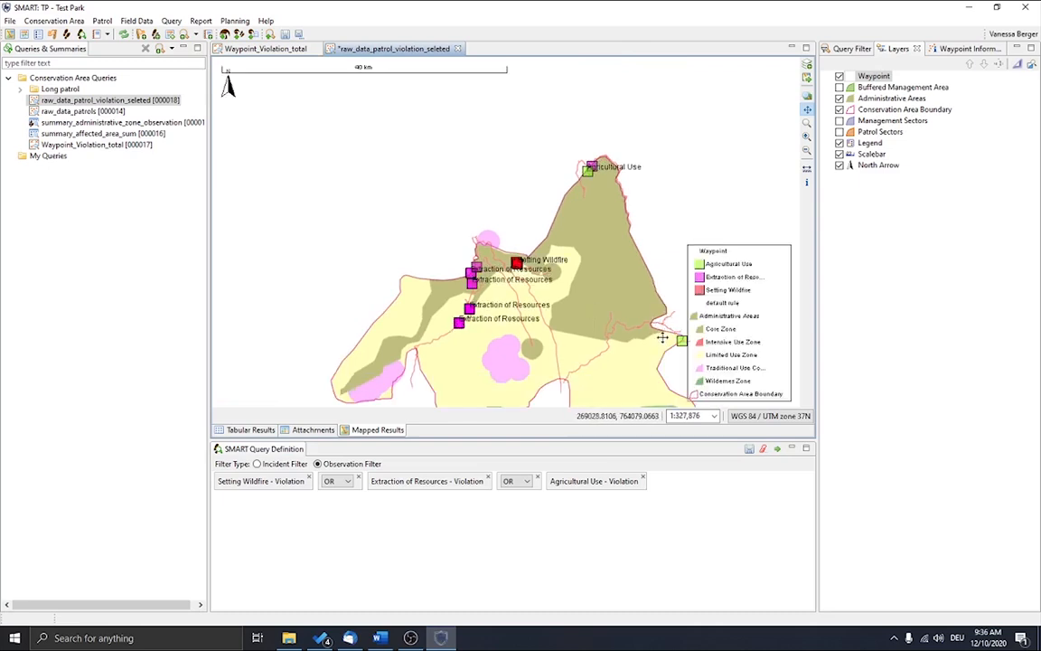
left_click_drag(669, 351, 592, 344)
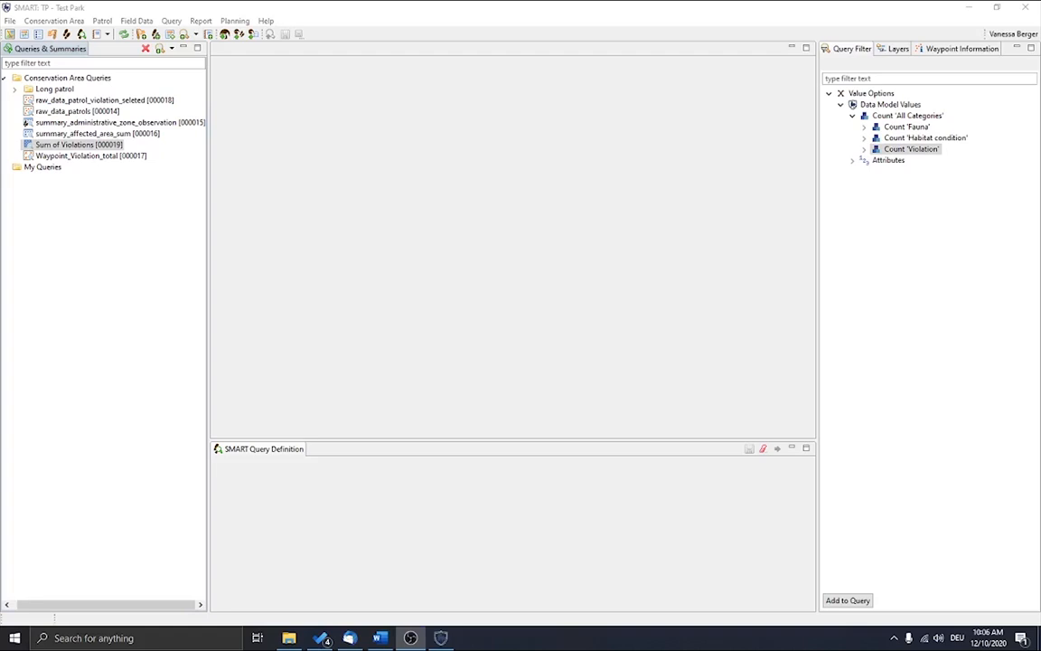
Step: Create a new patrol summary query and add Month as its row header
left_click(172, 22)
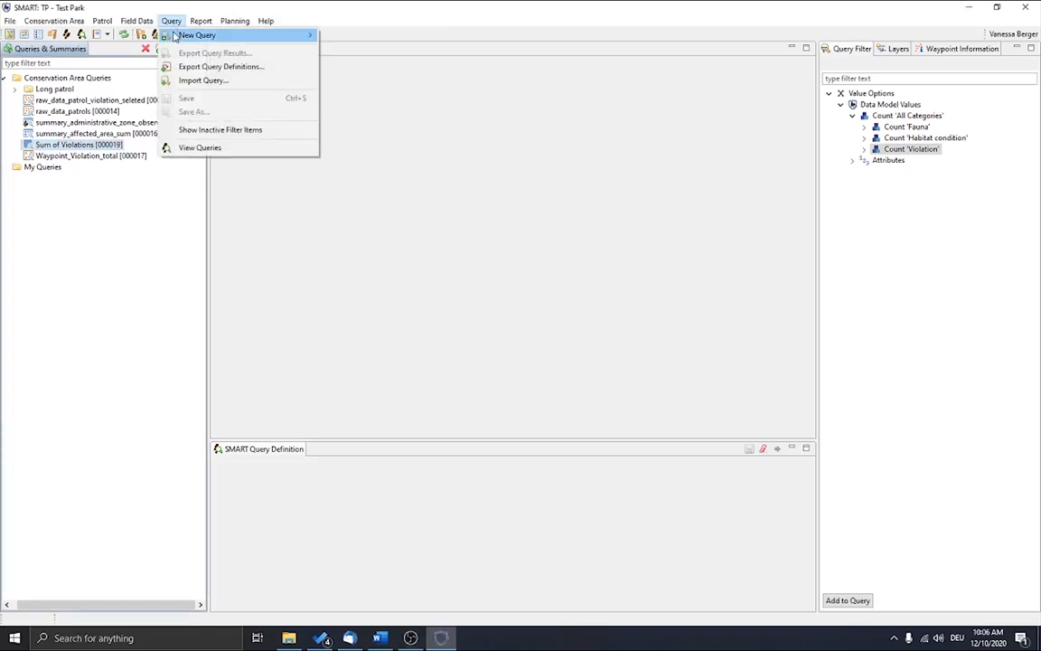
mouse_move(195, 34)
mouse_move(411, 82)
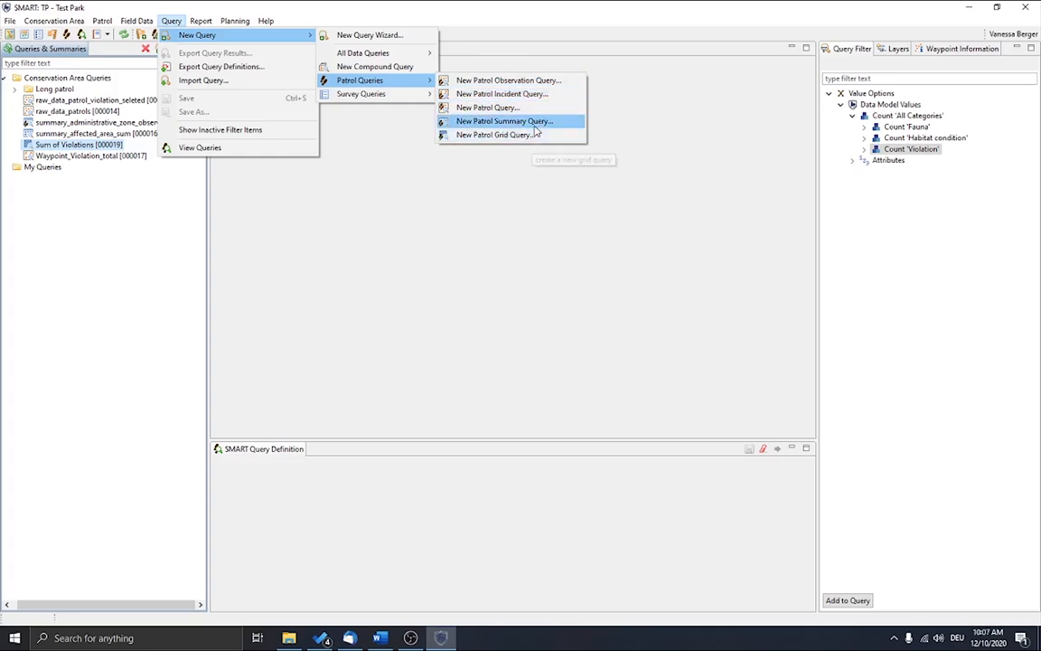
left_click(535, 126)
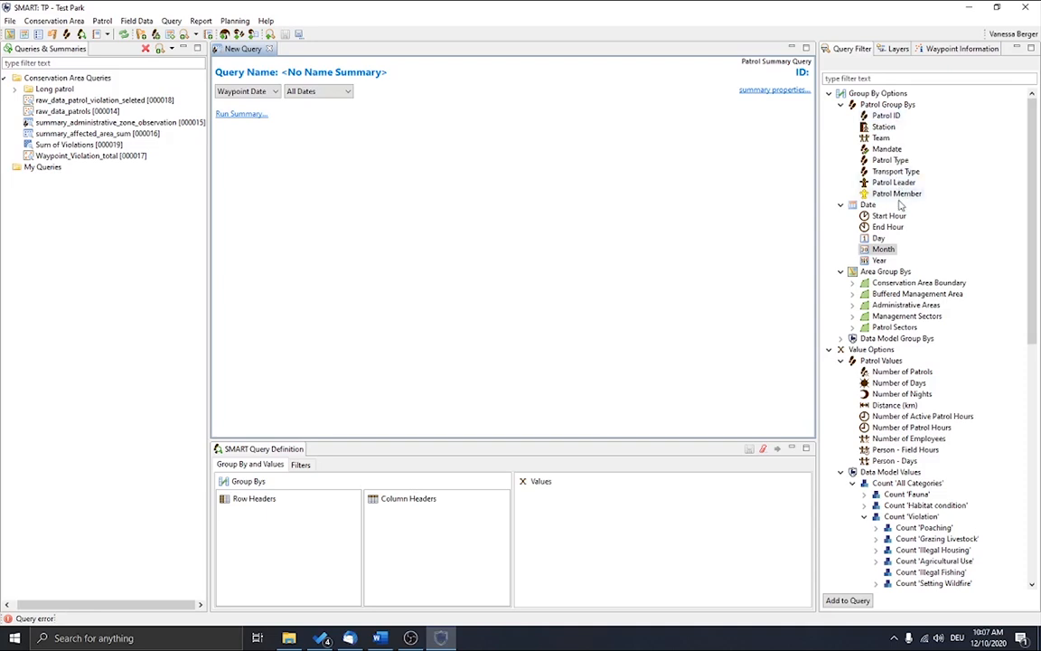
double_click(885, 250)
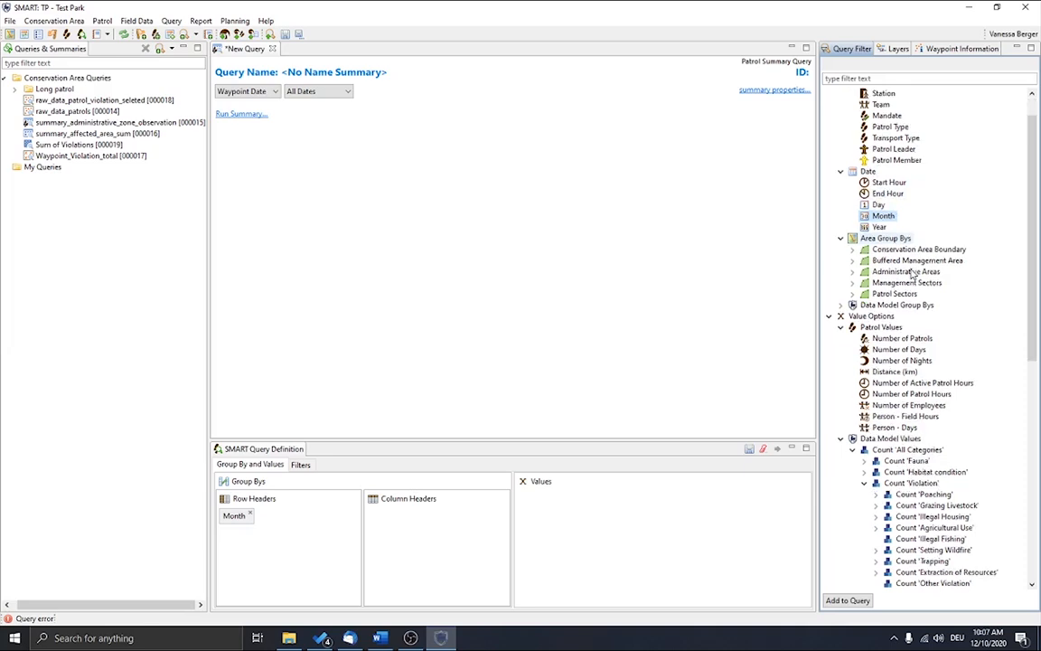
Step: Add Distance (km) and Number of Active Patrol Hours as the summary's values and run the query
scroll(908, 272, "down", 1)
scroll(909, 280, "down", 1)
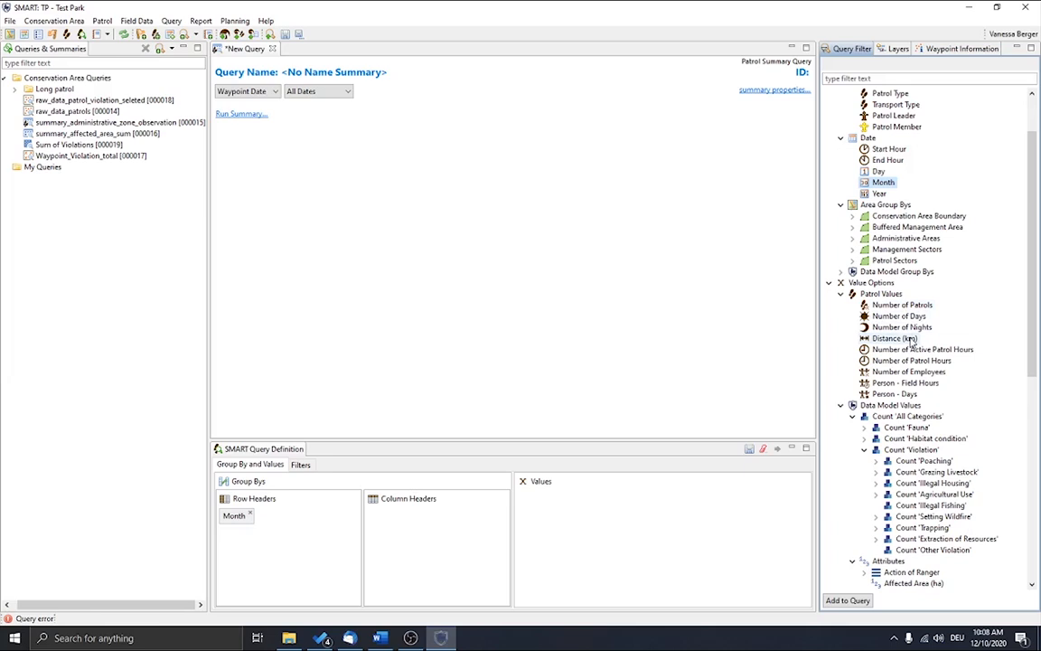
double_click(893, 338)
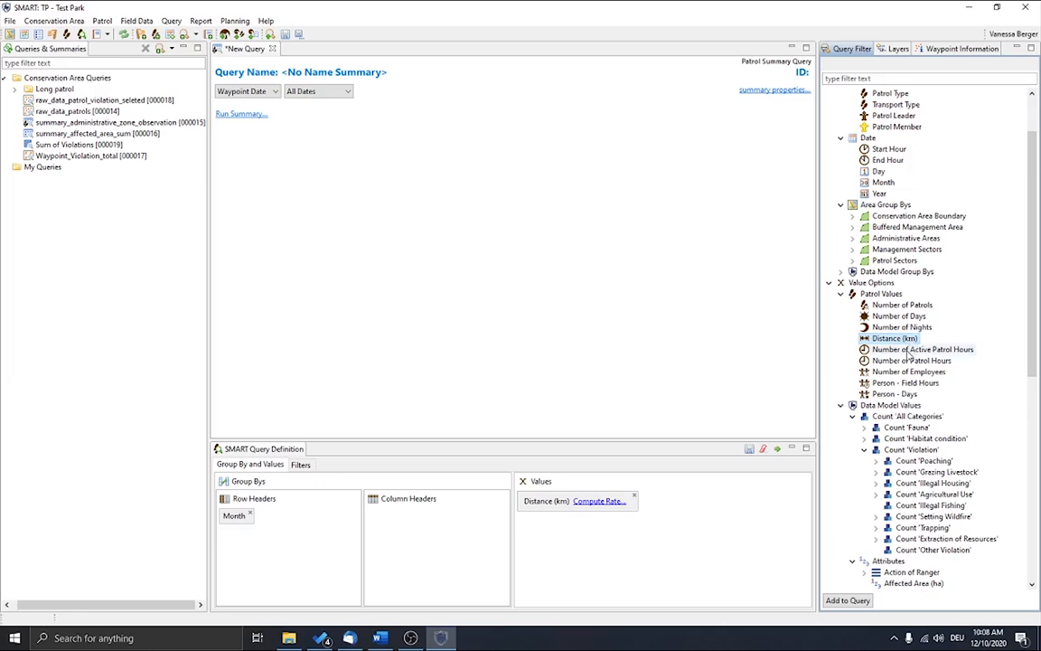
double_click(909, 350)
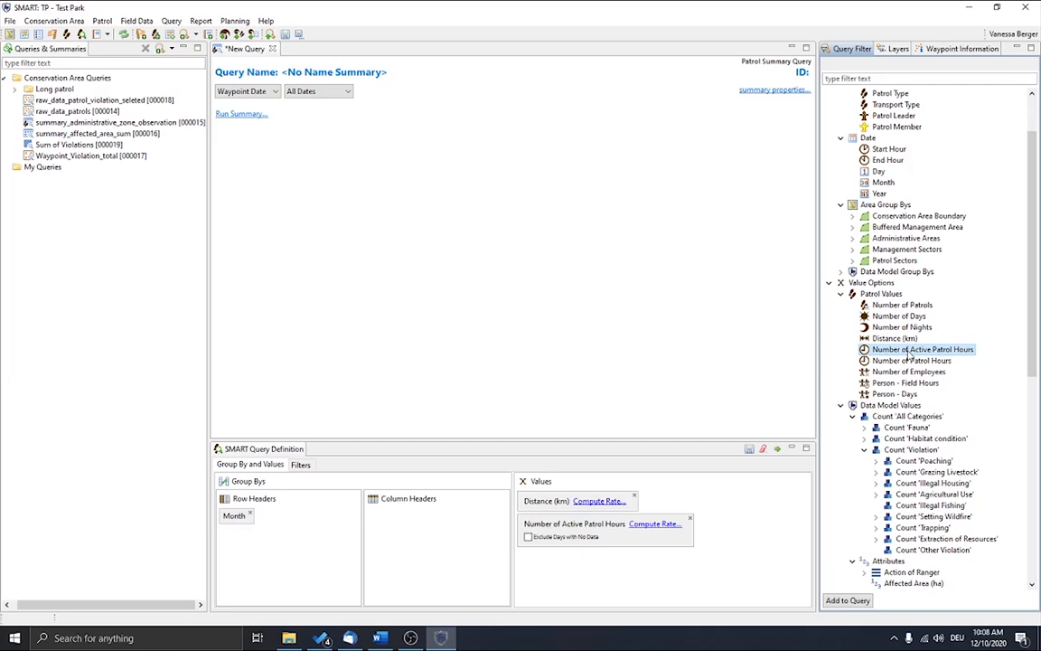
left_click(778, 449)
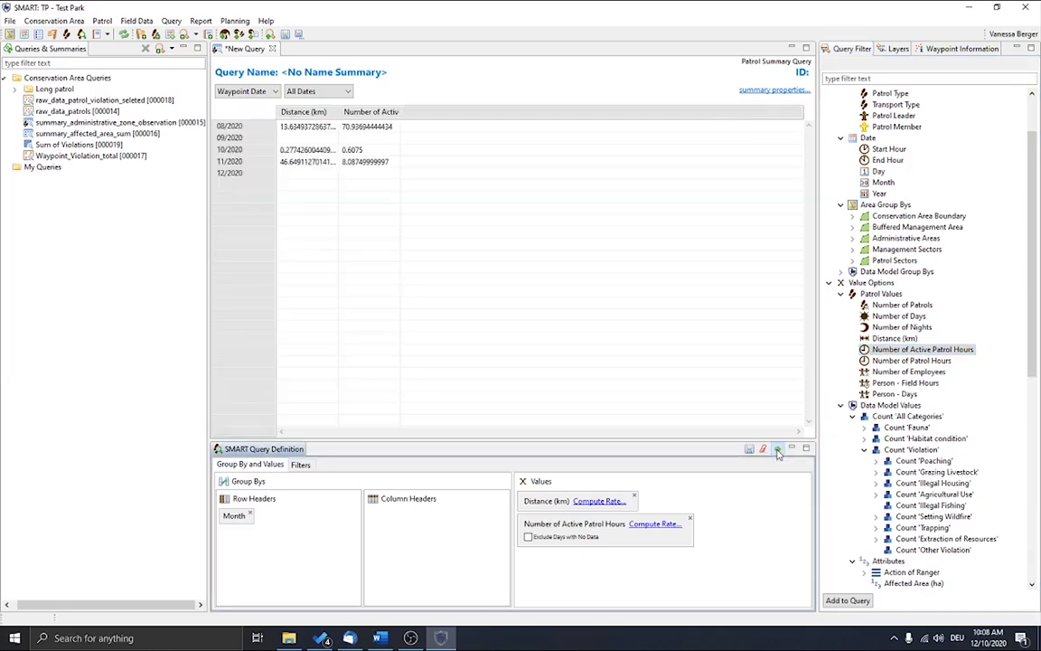
Step: Widen the Distance (km) and Number of Active Patrol Hours result columns to show their full contents
left_click(341, 113)
left_click_drag(338, 111, 373, 111)
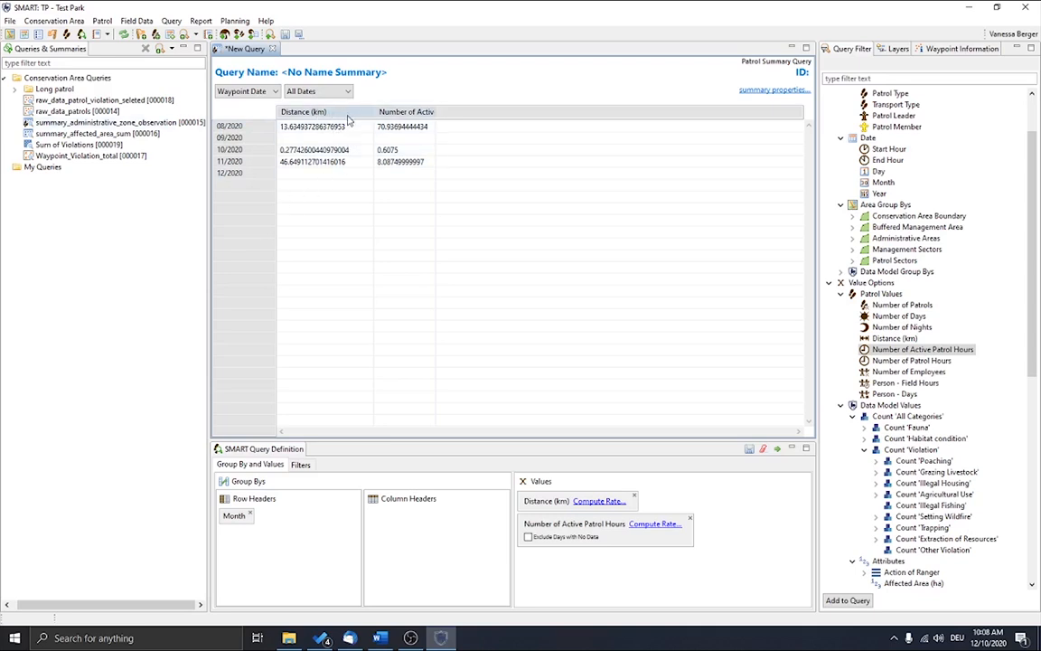
left_click_drag(436, 112, 513, 111)
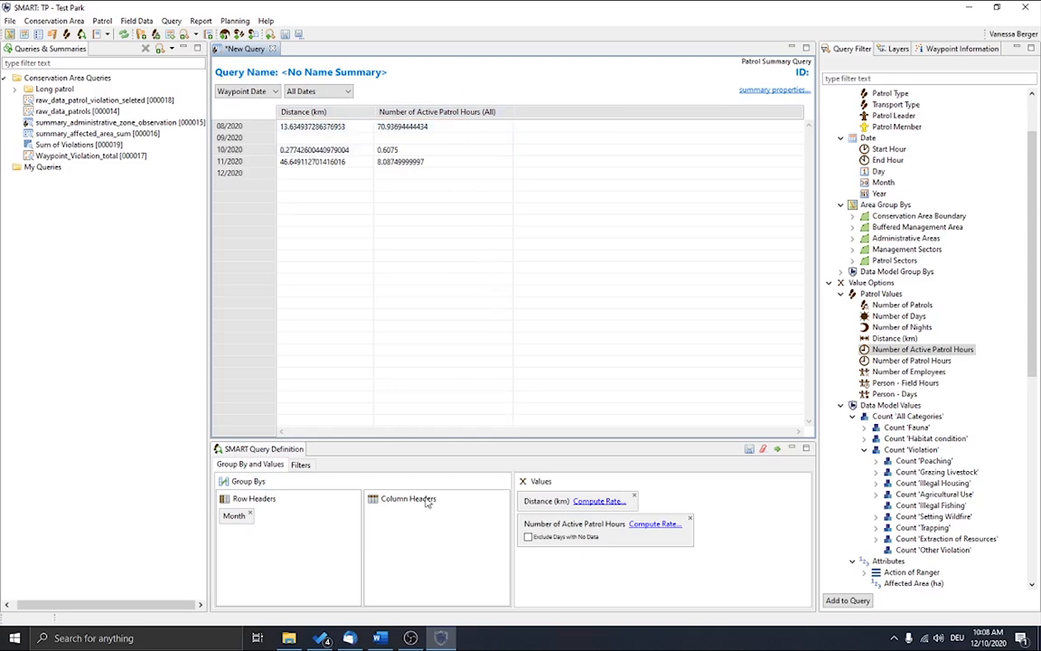
Step: Check the summary's filter options, and exclude days with no data from the Number of Active Patrol Hours value
left_click(295, 466)
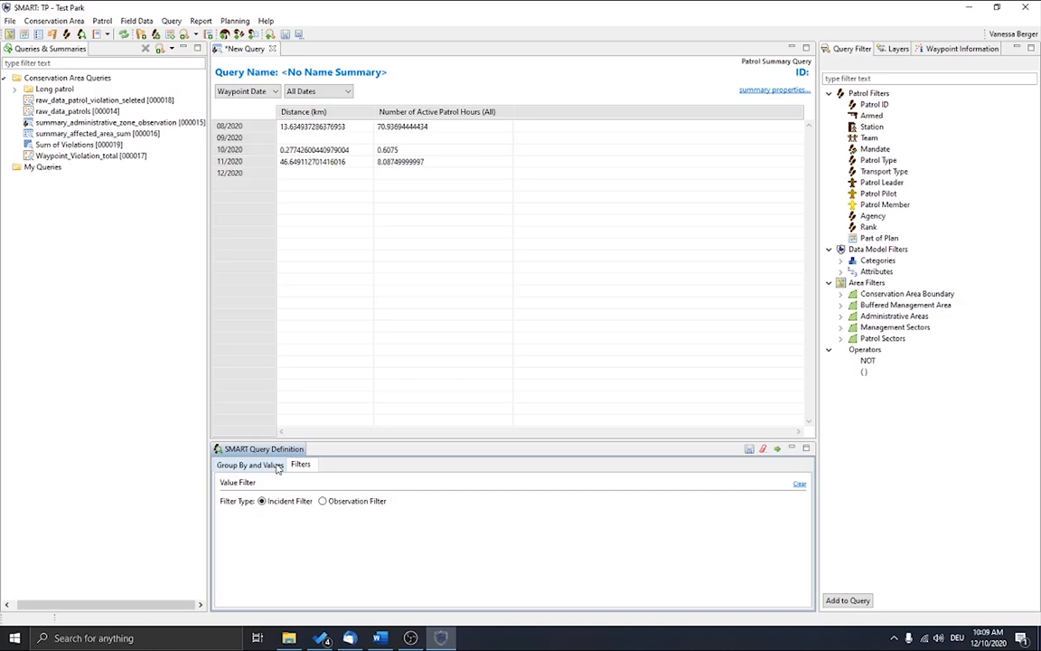
left_click(279, 466)
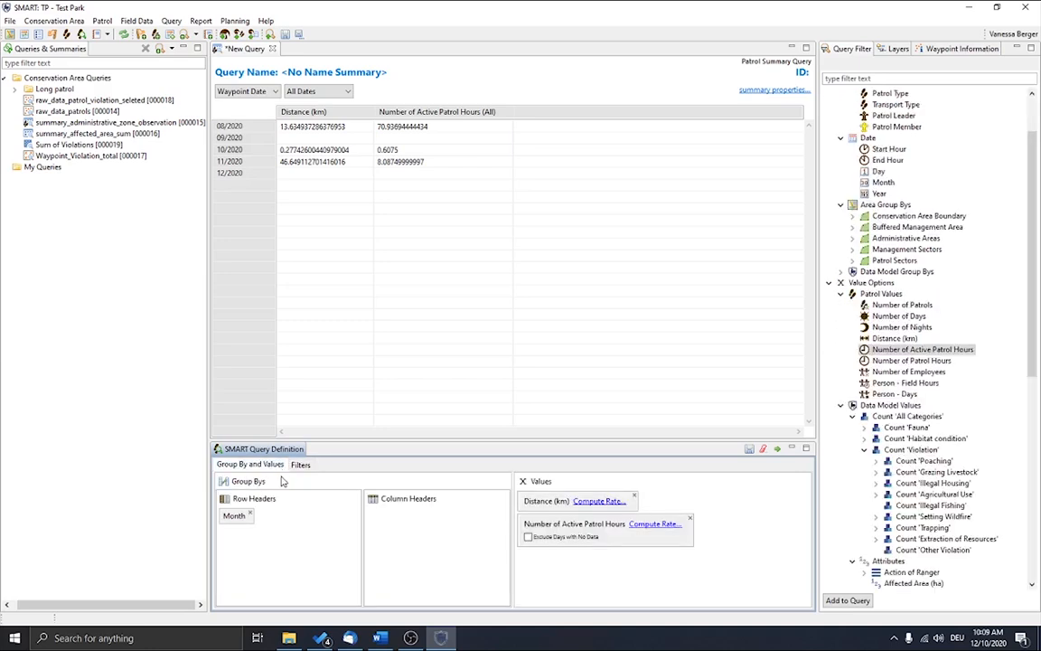
left_click(528, 538)
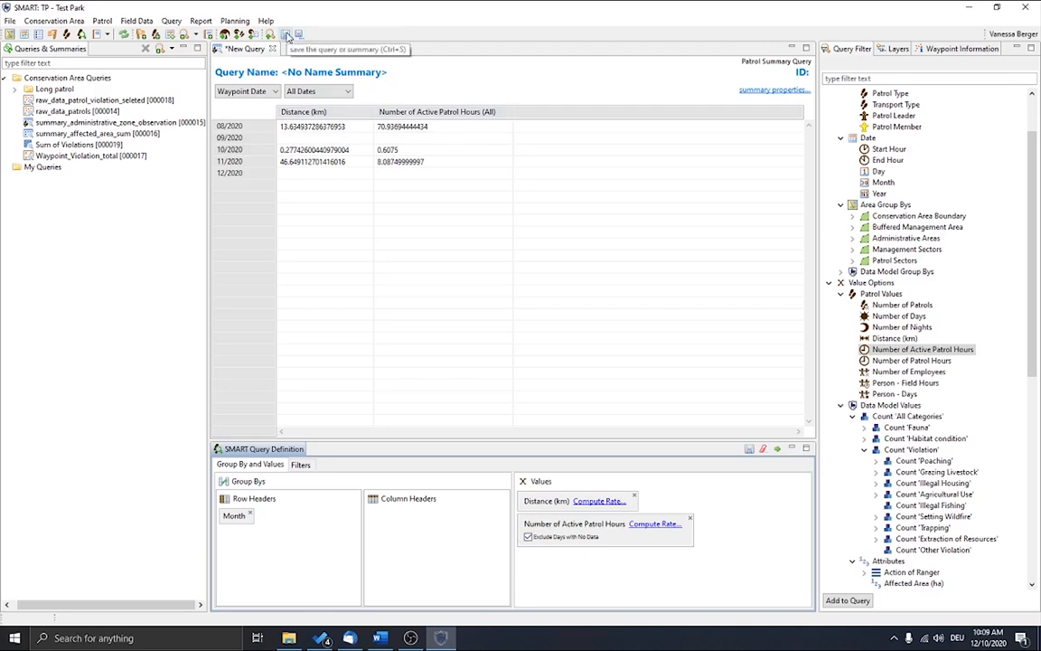
Step: Save the summary as a new query named Patrol_Month_summary_of_distance_hours in the Conservation Area Queries folder
left_click(299, 35)
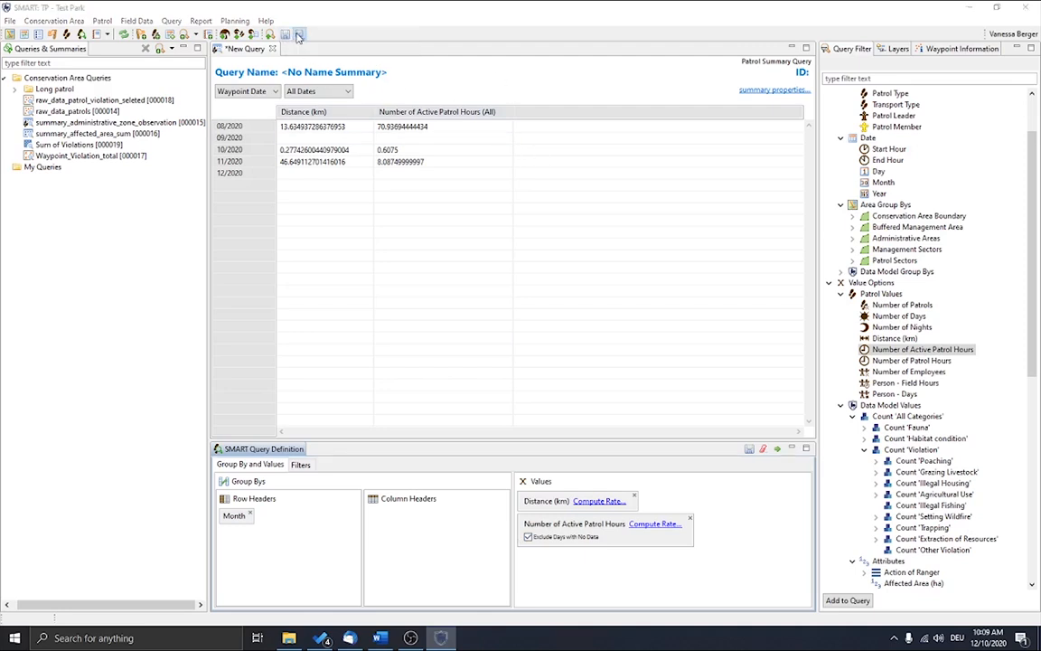
left_click(446, 179)
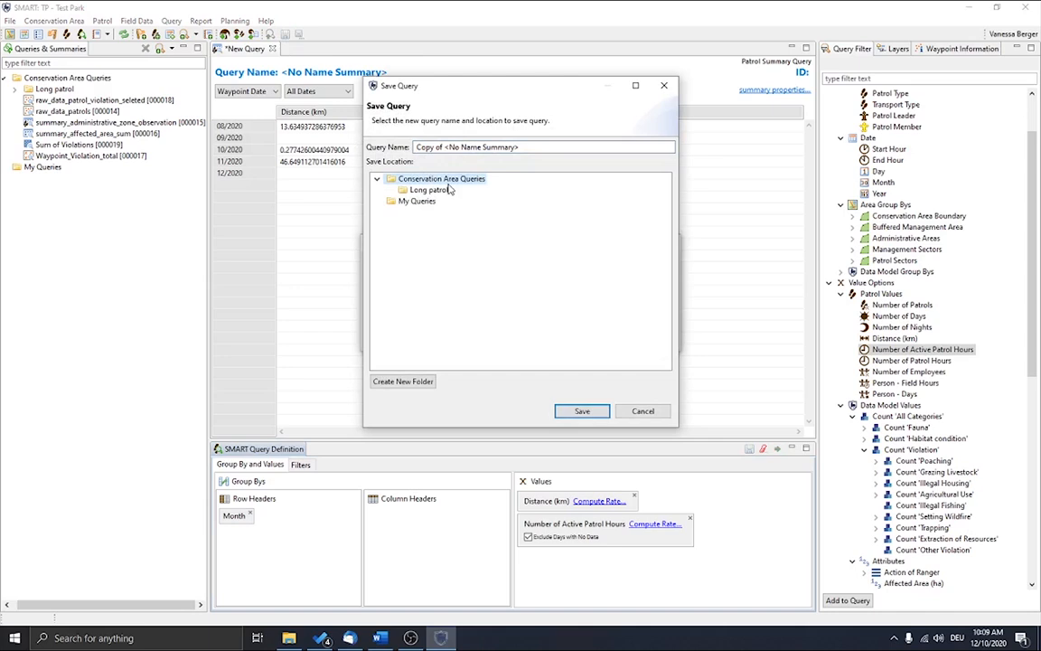
left_click_drag(542, 148, 367, 153)
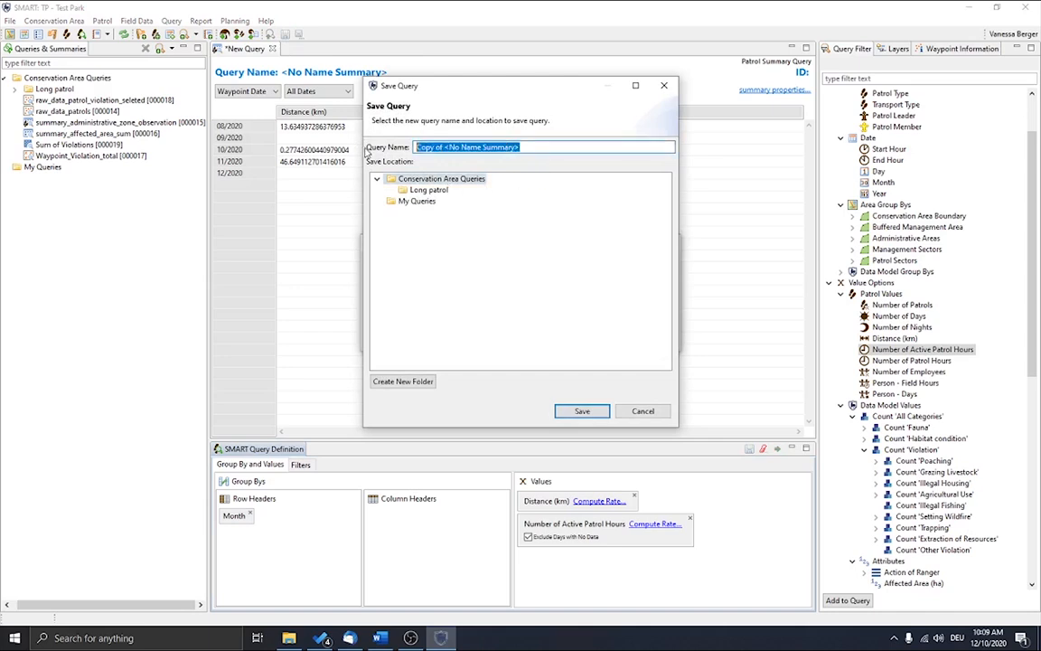
type("Patrol_")
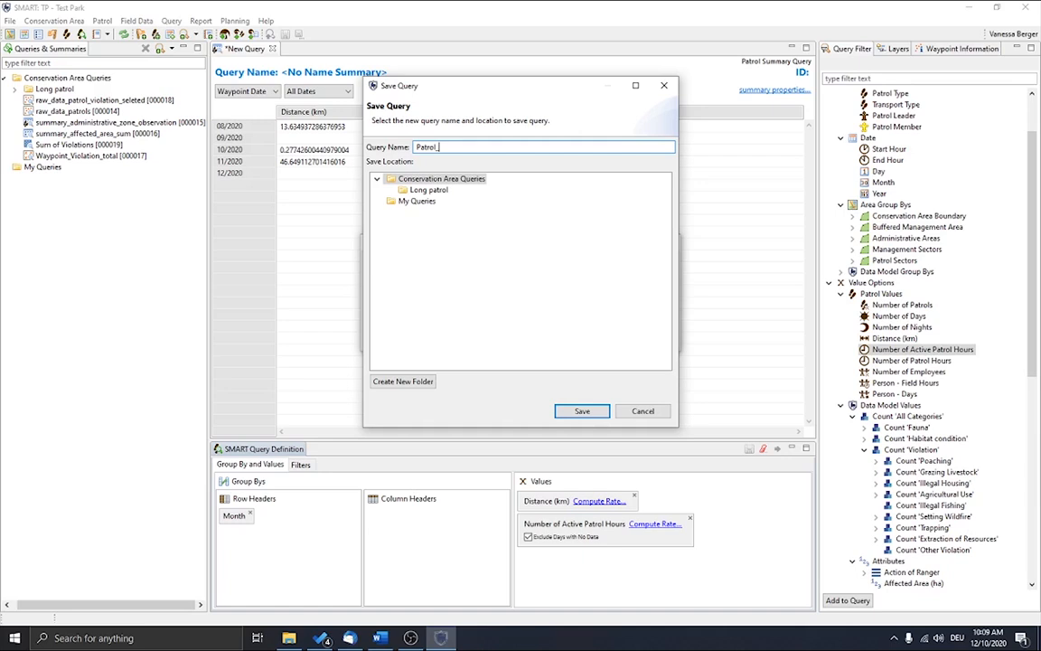
type("Mo")
type("nth")
type("_summar")
type("y_of_dista")
type("nce a")
type("hours")
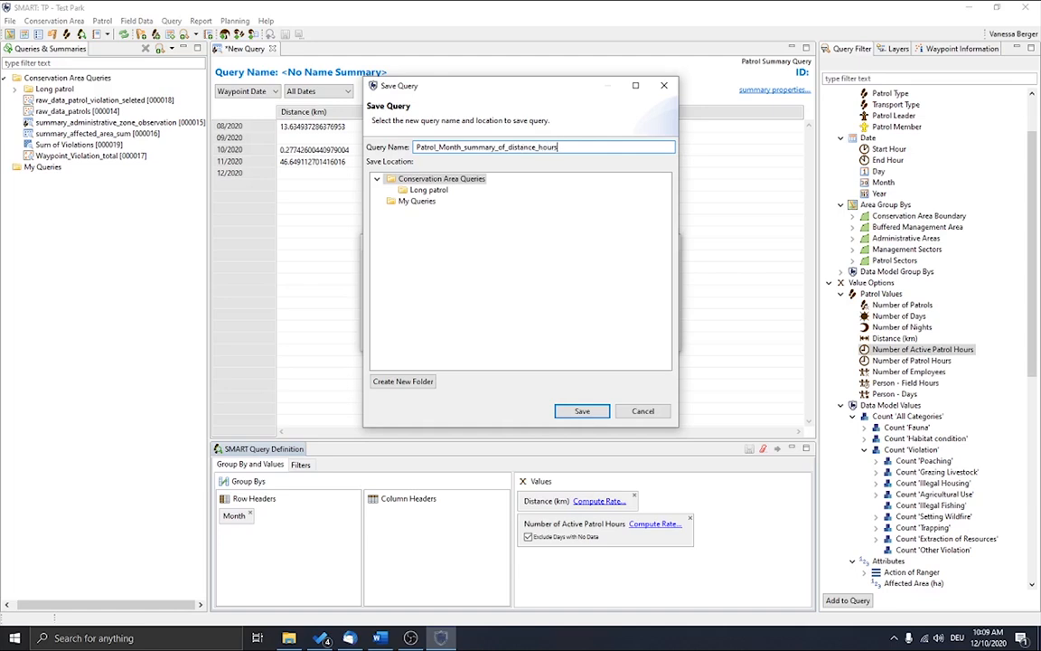
key("Return")
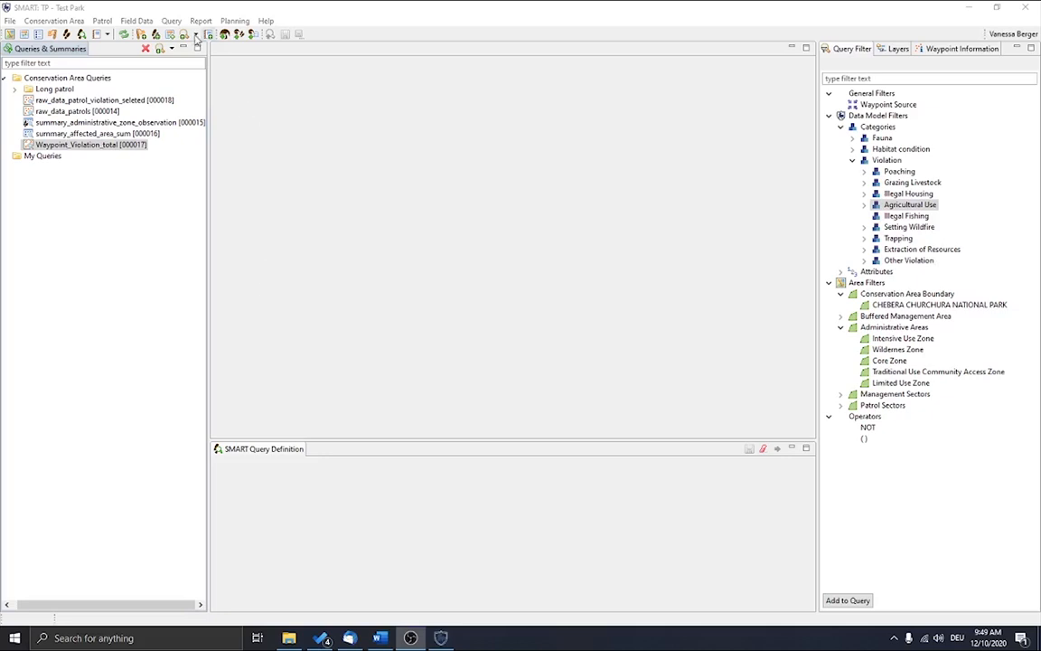
Step: Create a new gridded query on all data with the New Query Wizard, enlarging the wizard to view the example
left_click(172, 21)
mouse_move(208, 34)
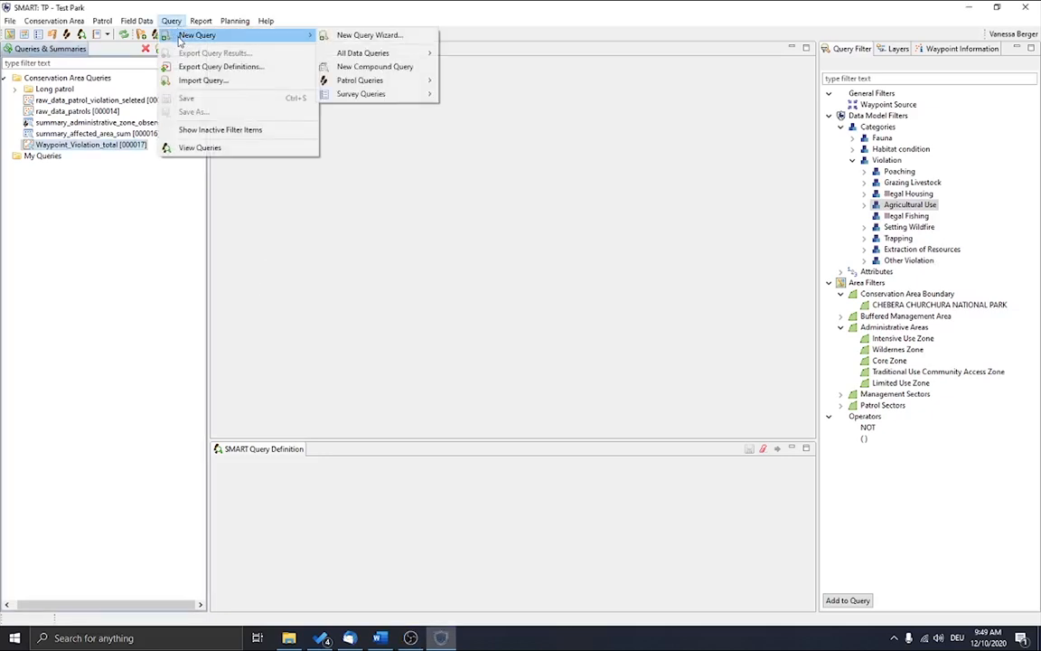
left_click(389, 36)
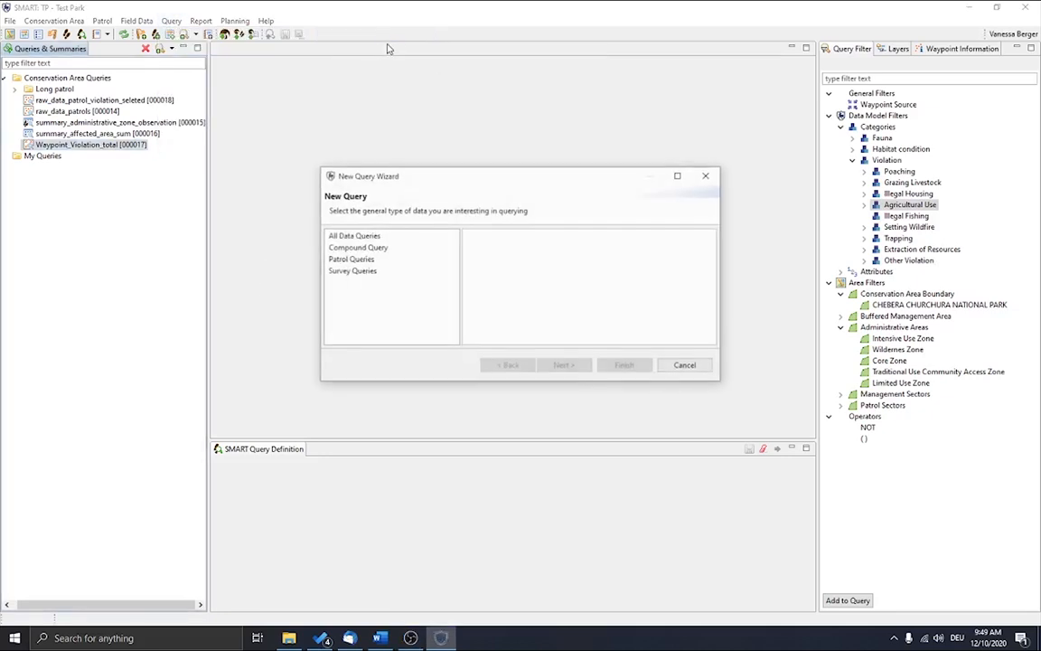
left_click(390, 237)
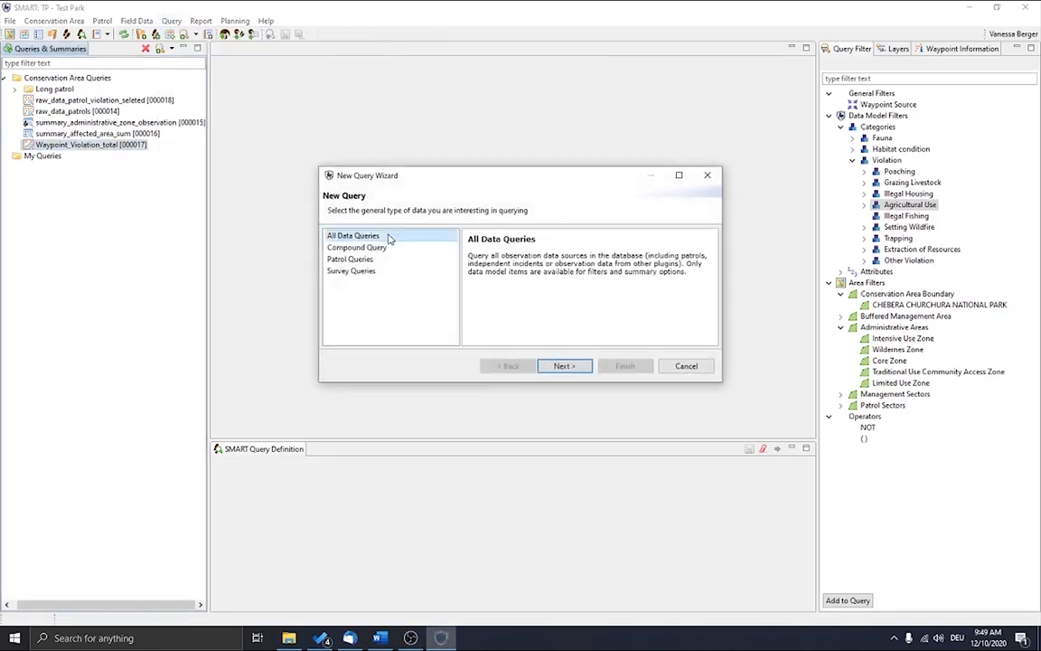
left_click(564, 366)
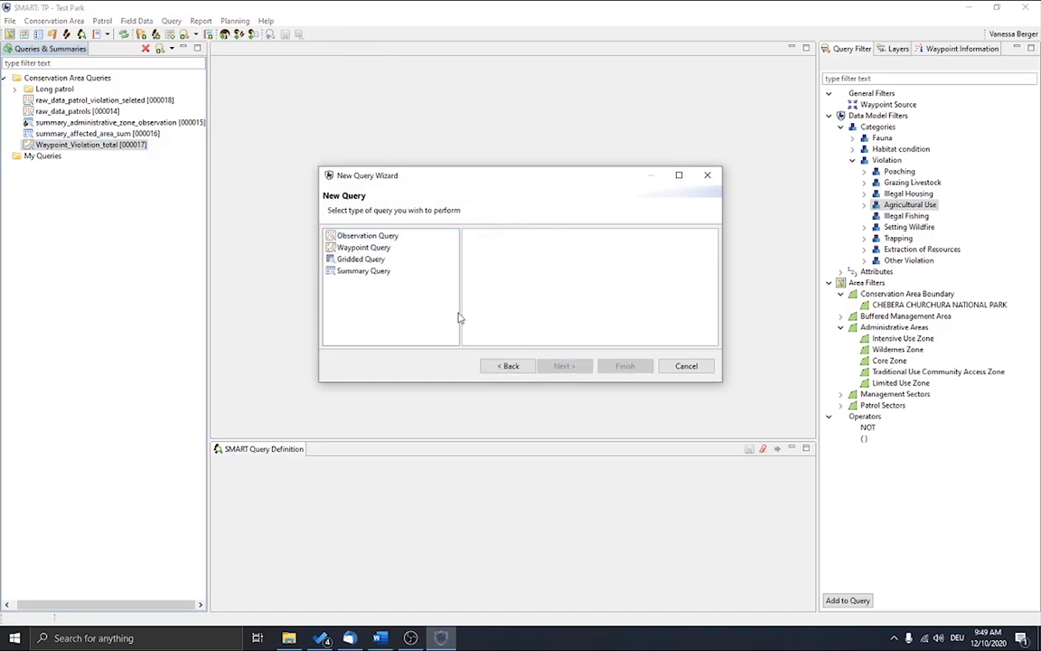
left_click(359, 258)
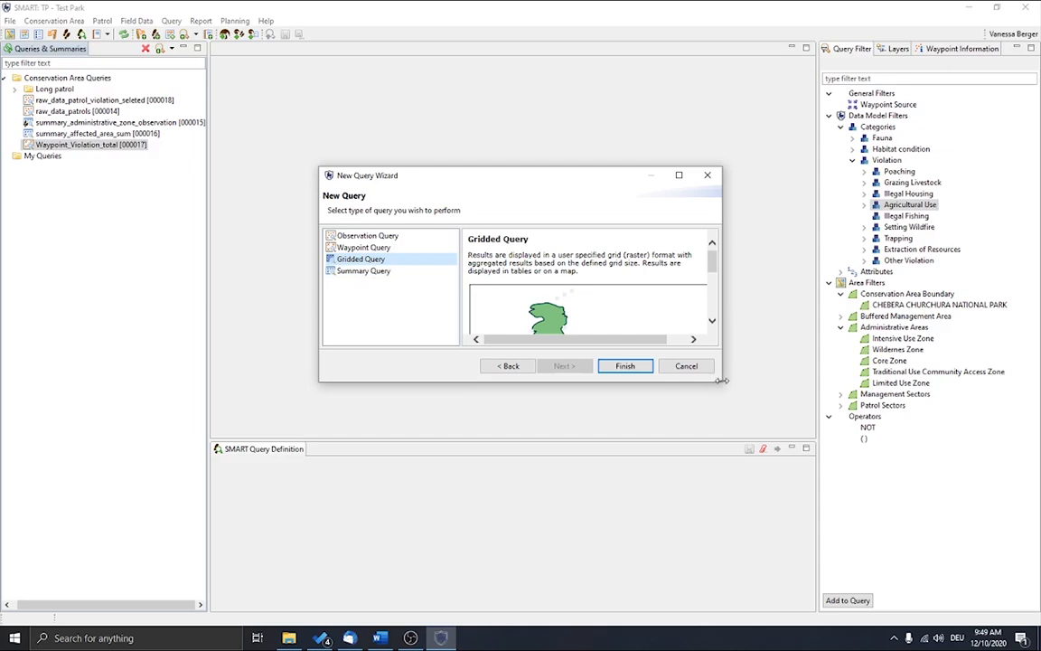
left_click_drag(722, 372, 845, 400)
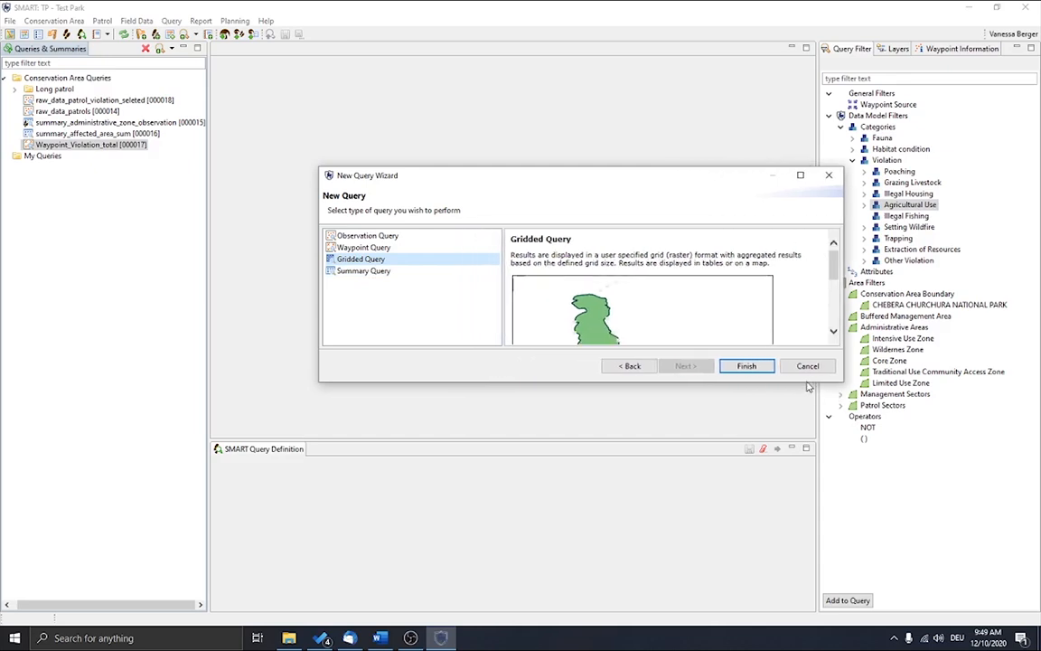
left_click_drag(729, 380, 728, 569)
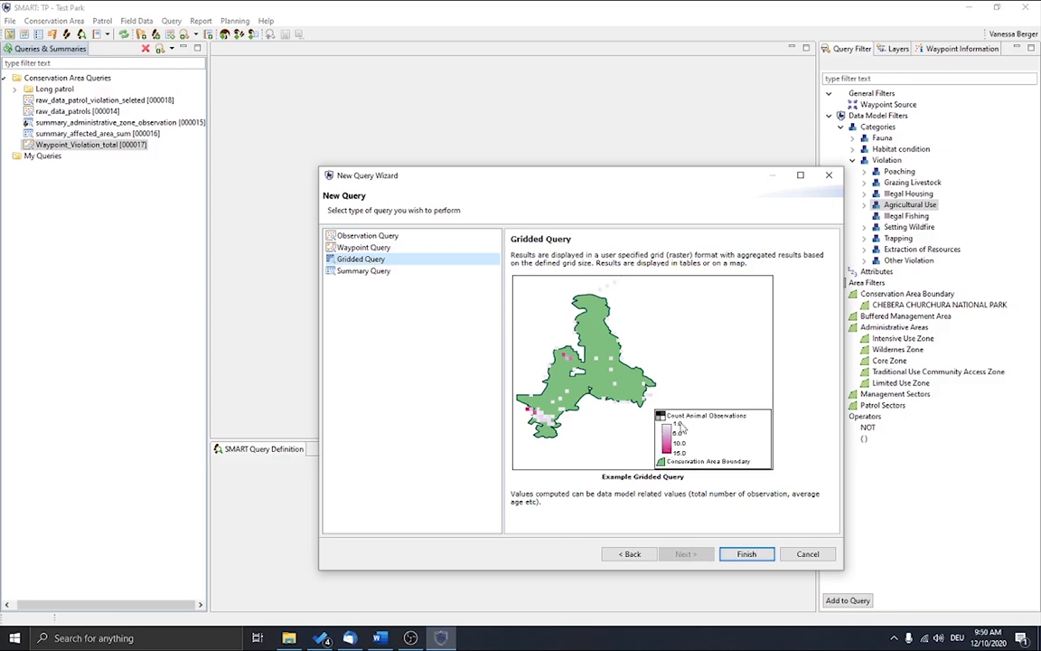
left_click(747, 551)
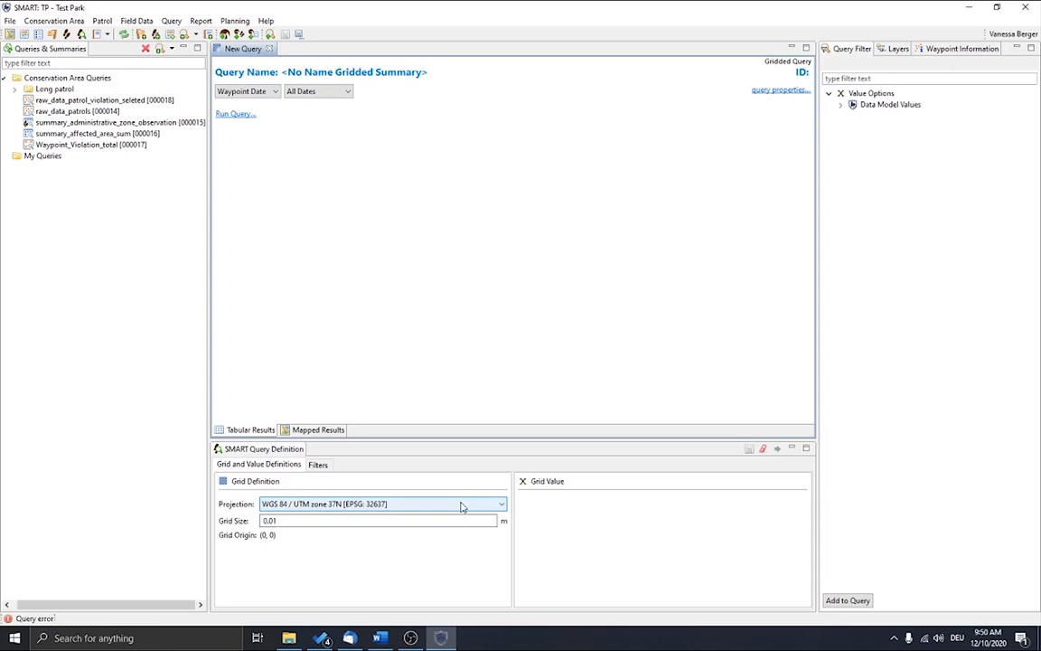
Step: Set the grid size to 1000 m and check the gridded query's filter options
left_click(330, 521)
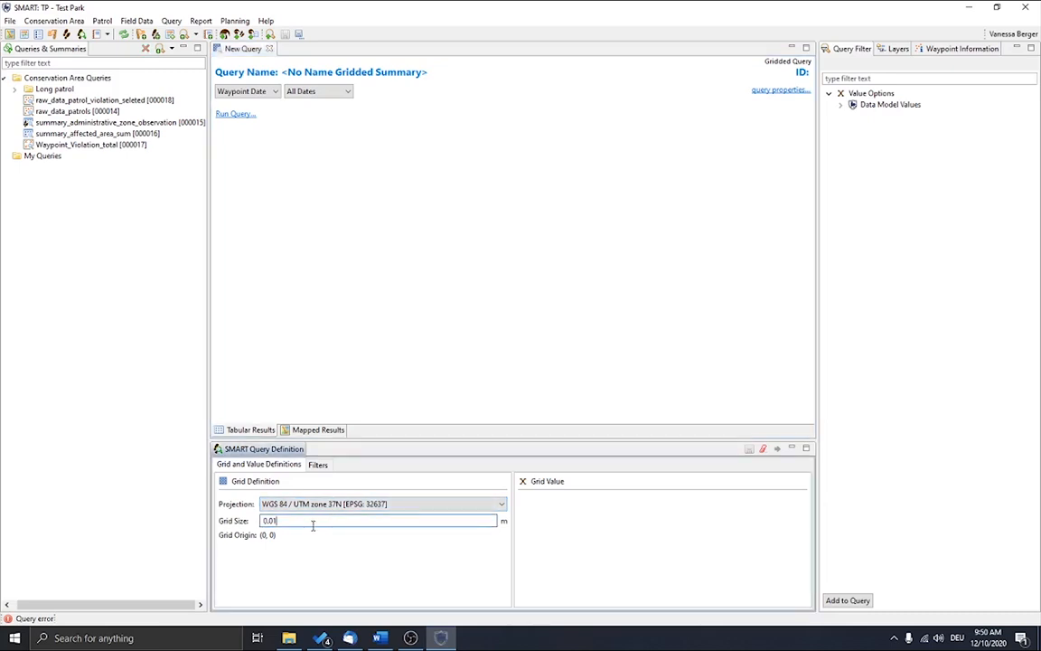
left_click_drag(313, 523, 233, 522)
type("1000")
left_click(318, 467)
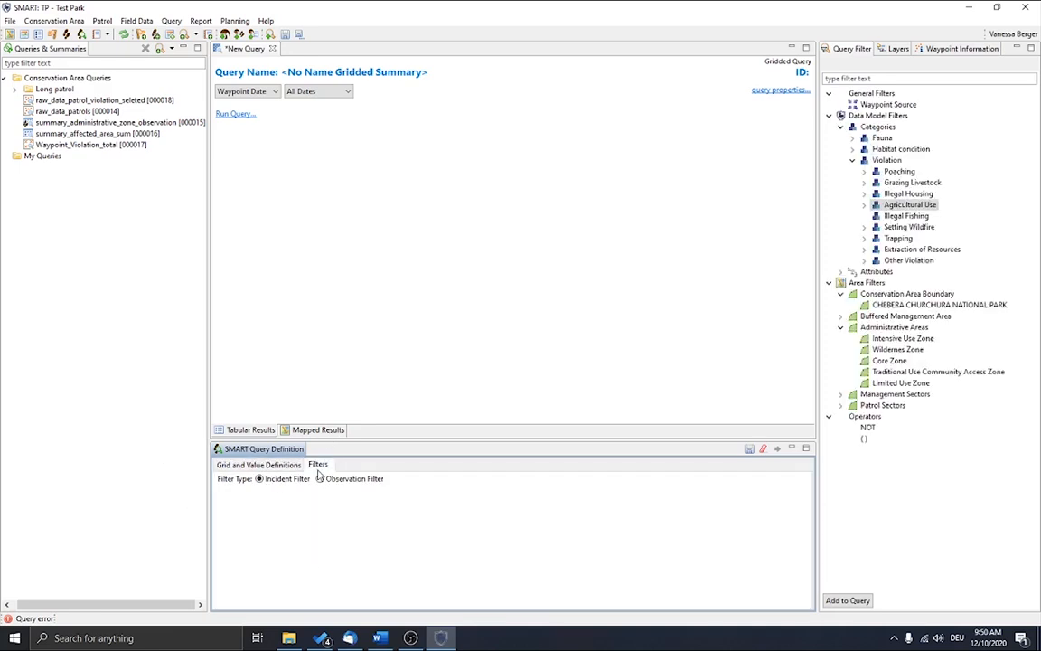
left_click(260, 465)
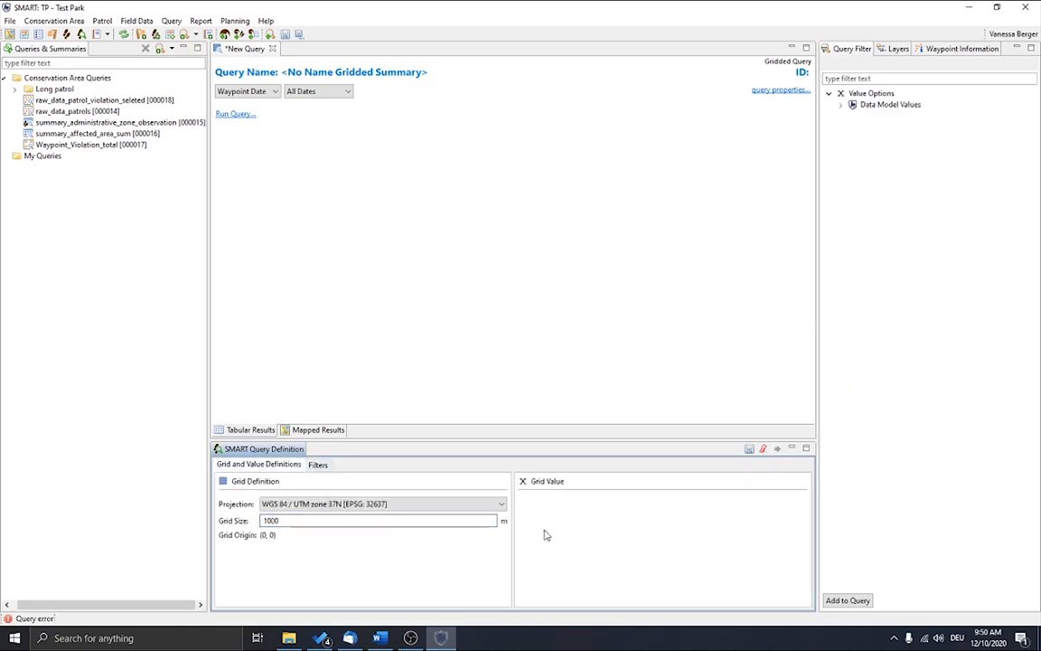
Step: Add the Violation count as the grid value with Count Observations and run the gridded query
left_click(842, 105)
left_click(854, 115)
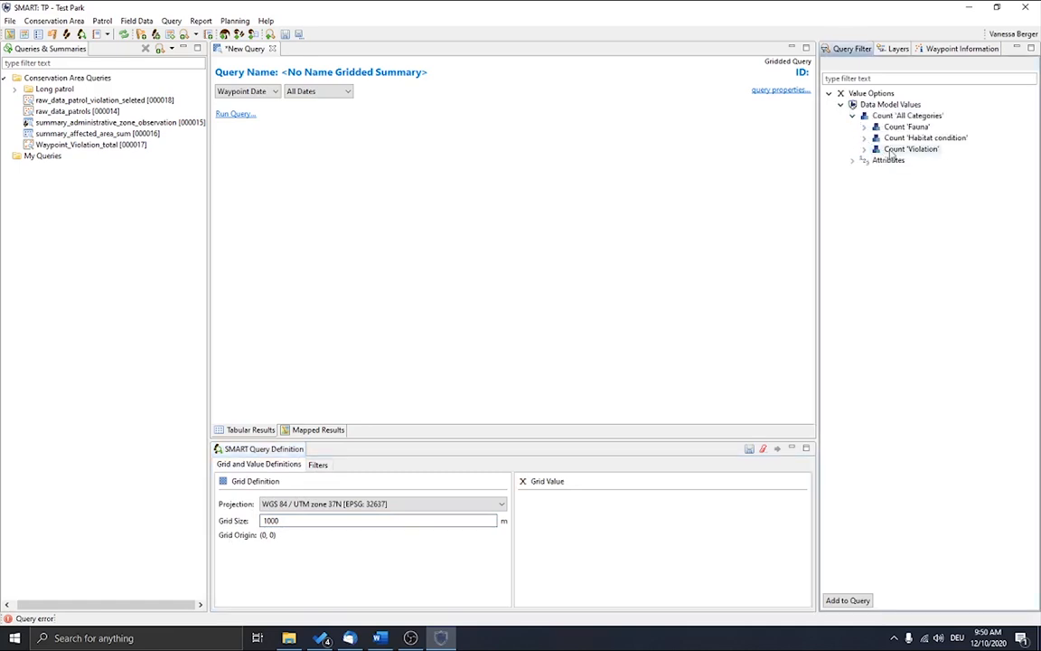
left_click_drag(892, 150, 597, 524)
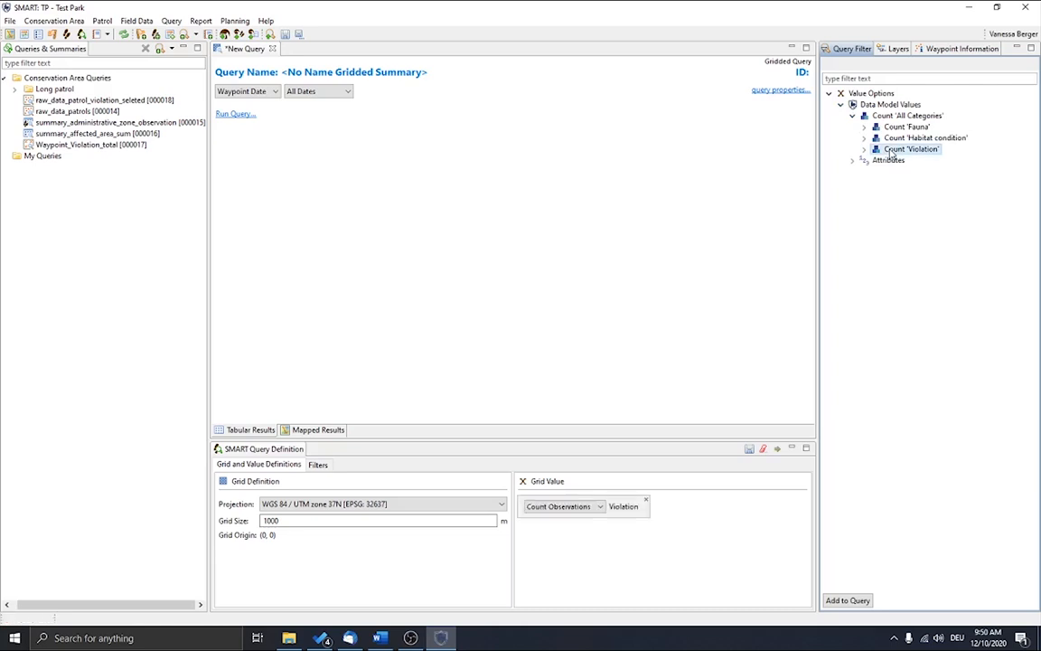
left_click(565, 507)
left_click(567, 515)
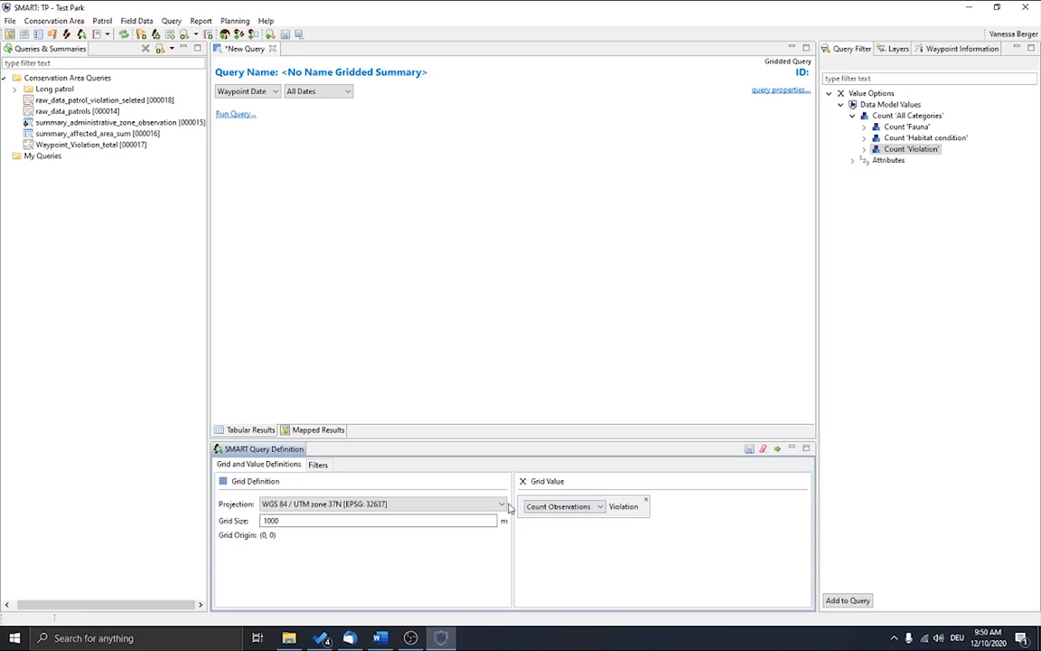
left_click(778, 451)
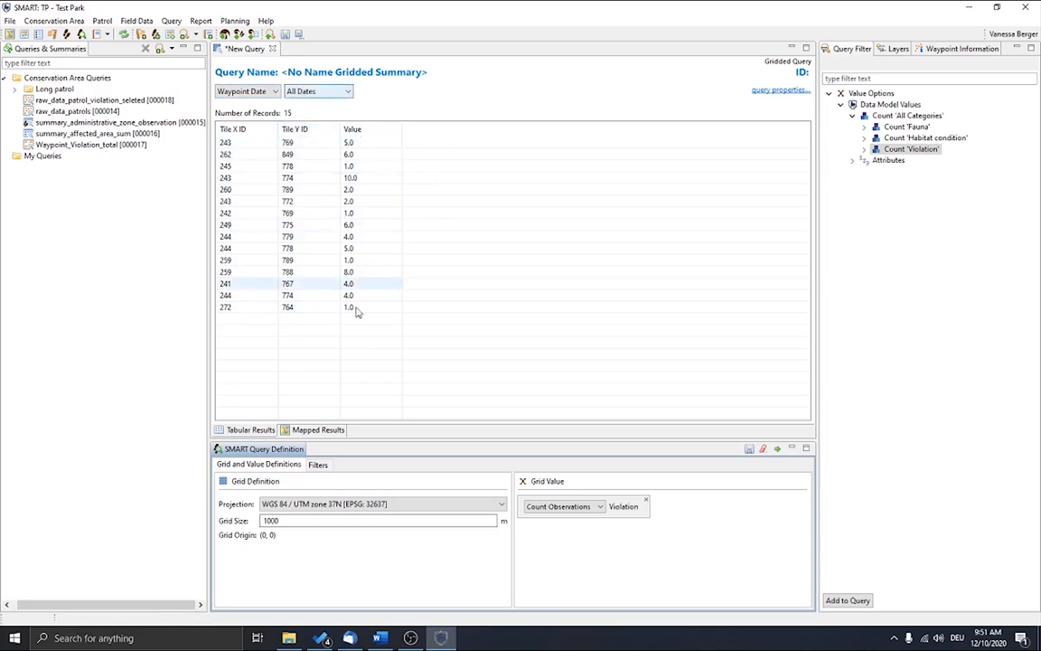
Step: Show the gridded query's mapped results and load the BM Zonation basemap
left_click(321, 431)
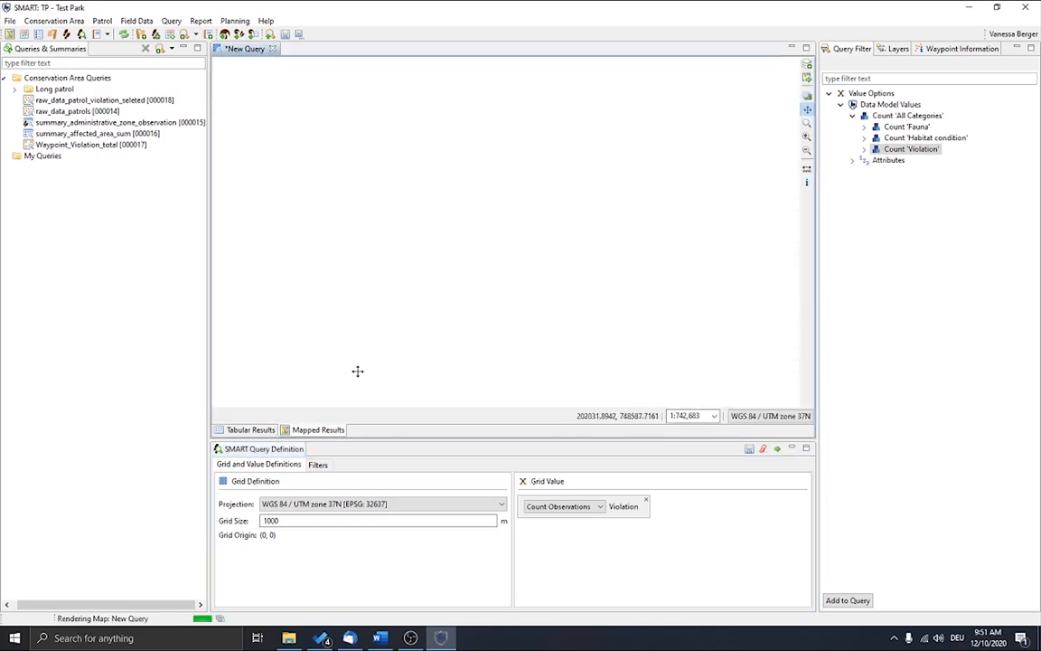
left_click(808, 79)
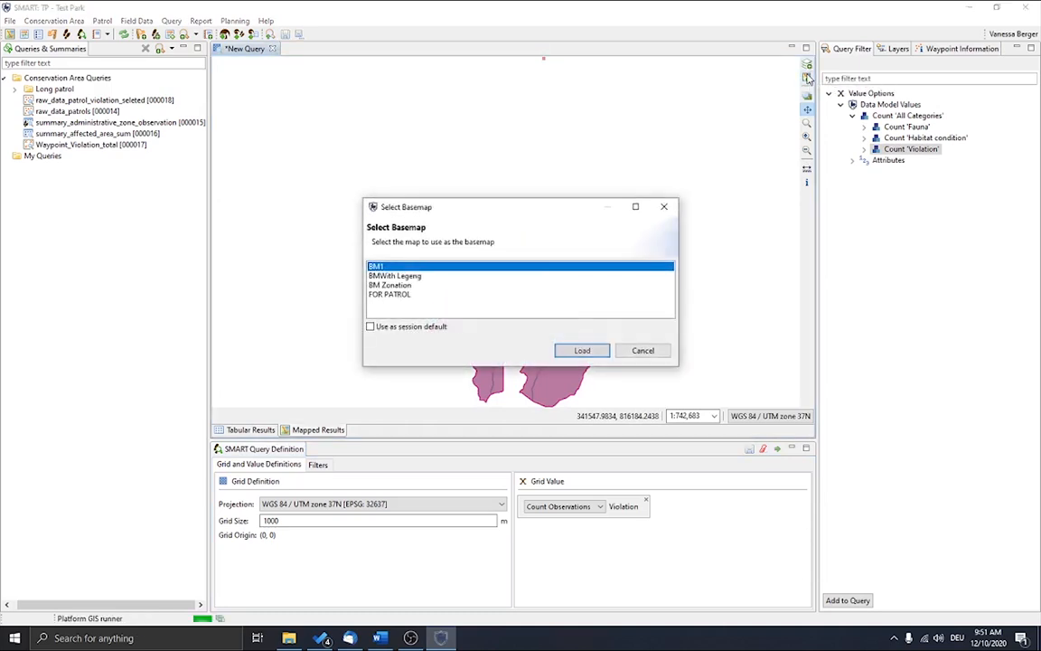
left_click(425, 285)
left_click(579, 350)
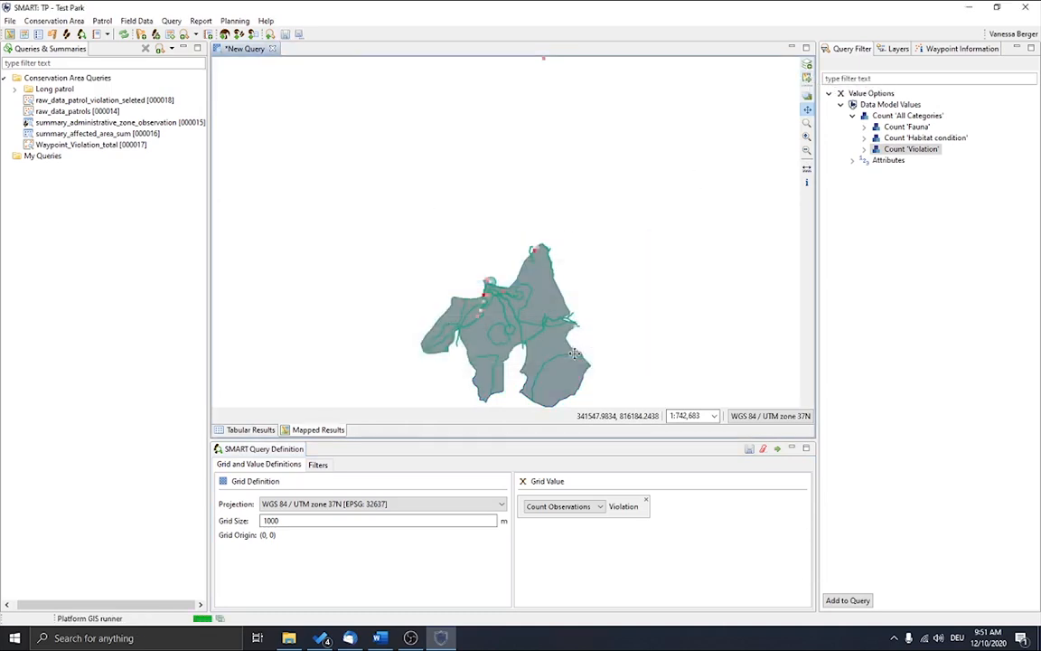
Step: Examine the coloured violation grid cells across the conservation area map, close up and at full extent, against the 1000 m grid size
left_click_drag(524, 351, 506, 242)
scroll(506, 242, "up", 3)
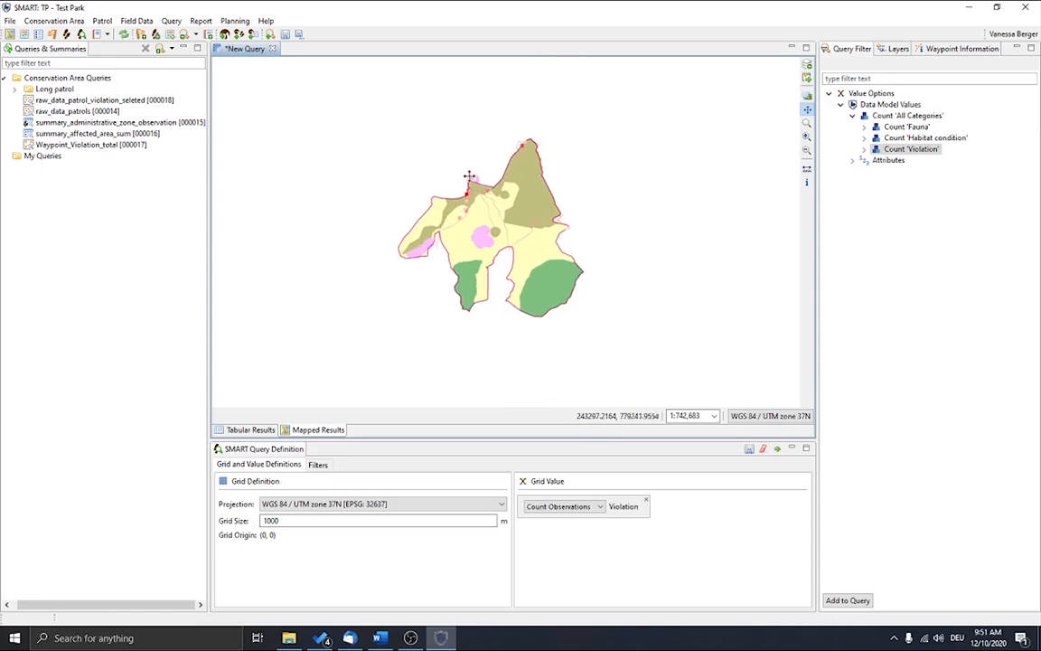
scroll(506, 213, "up", 3)
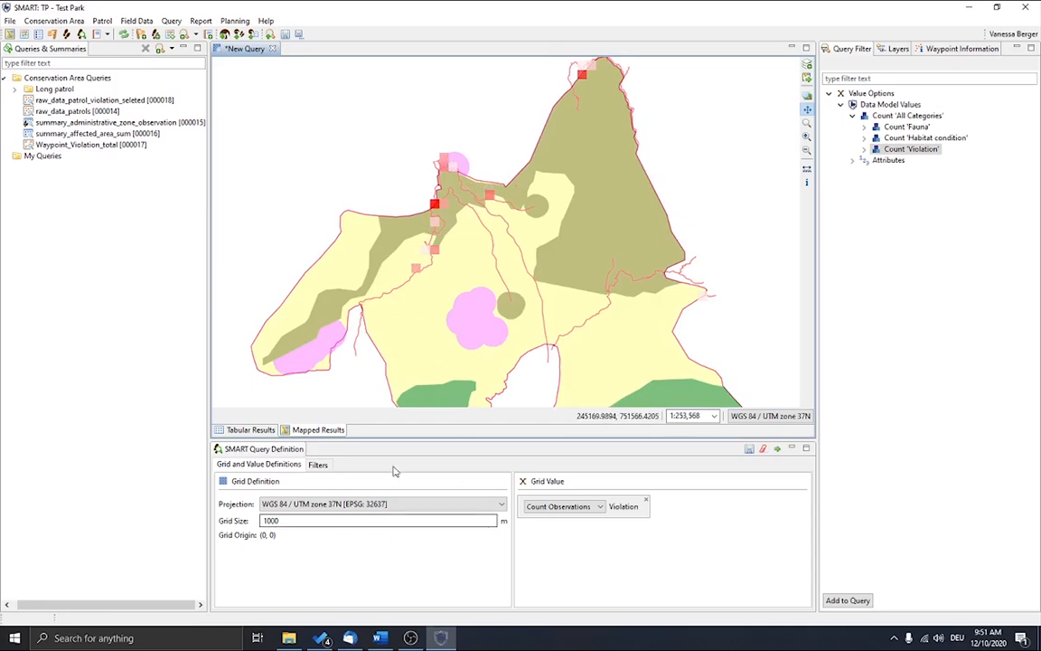
scroll(433, 249, "down", 2)
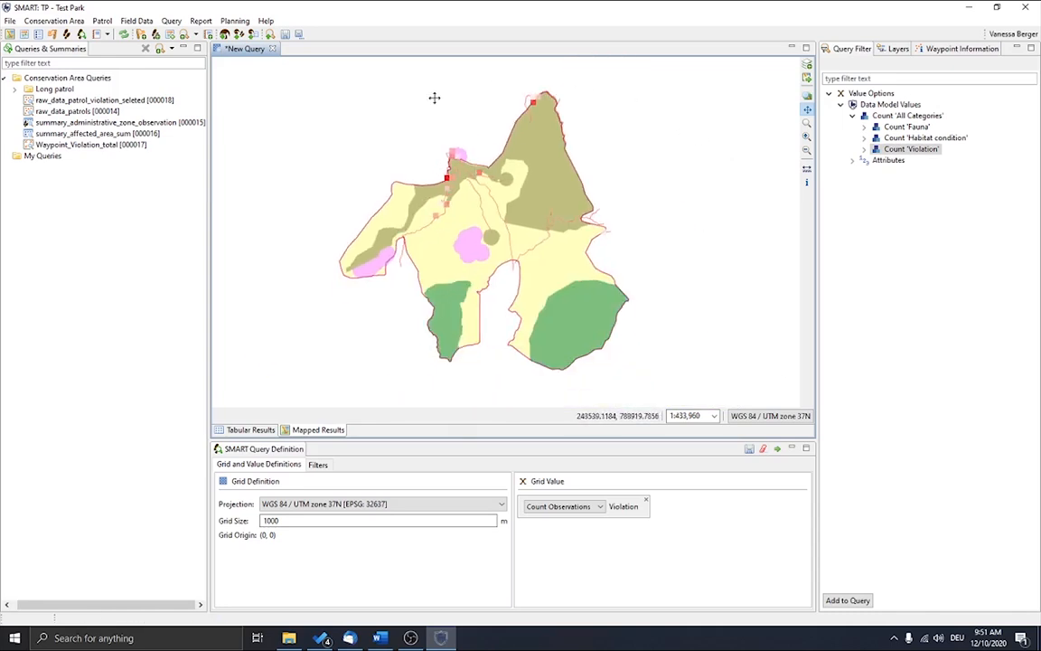
left_click(299, 523)
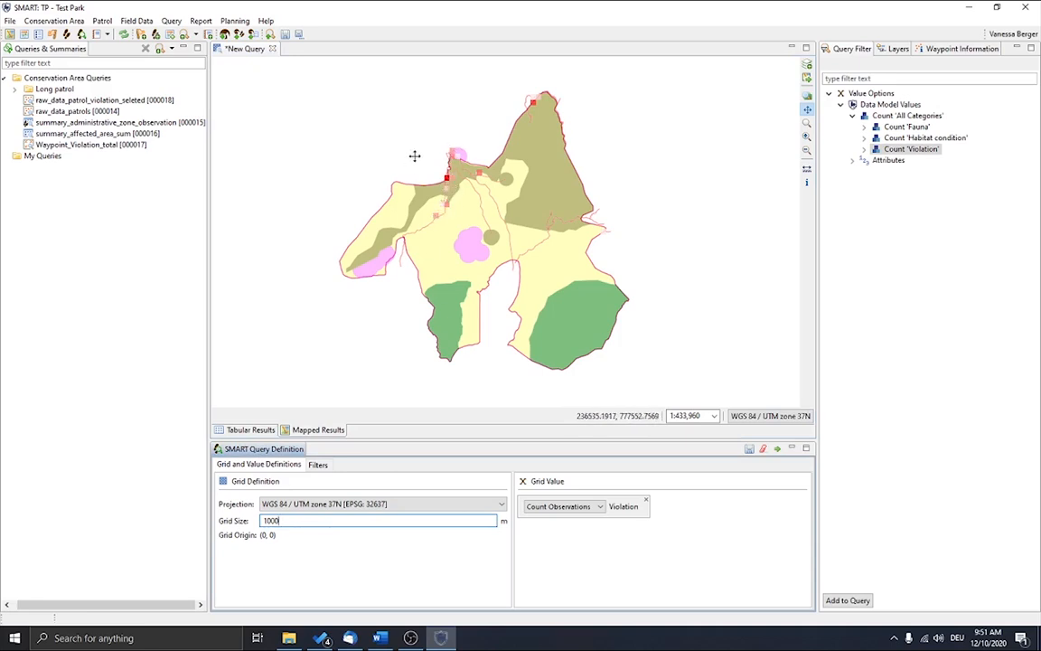
scroll(415, 156, "up", 1)
scroll(416, 155, "up", 3)
left_click_drag(702, 272, 512, 257)
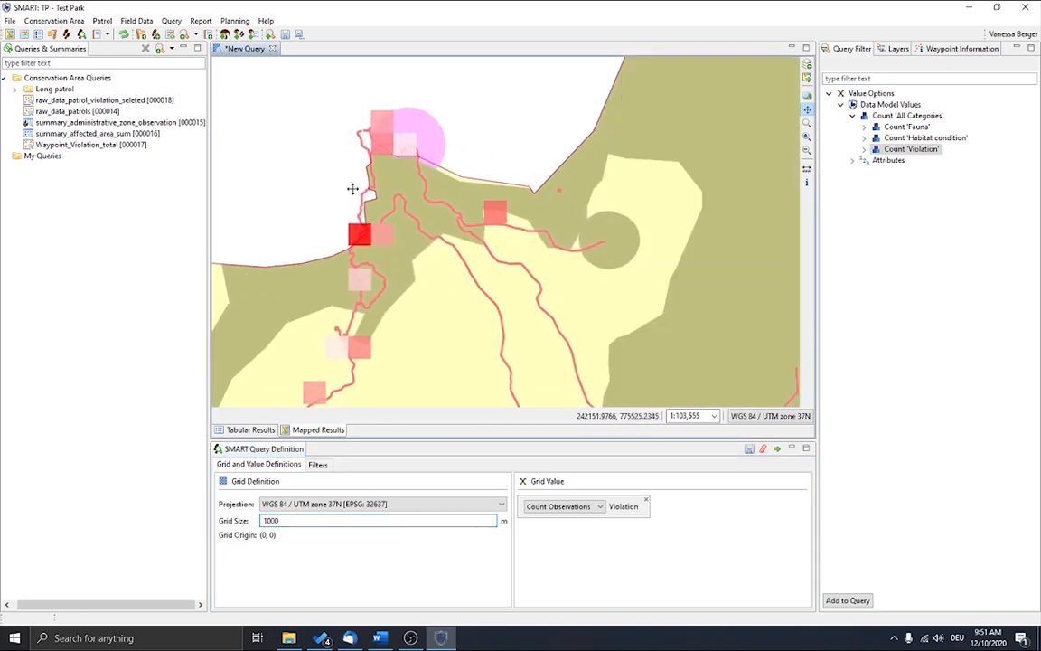
scroll(511, 197, "down", 2)
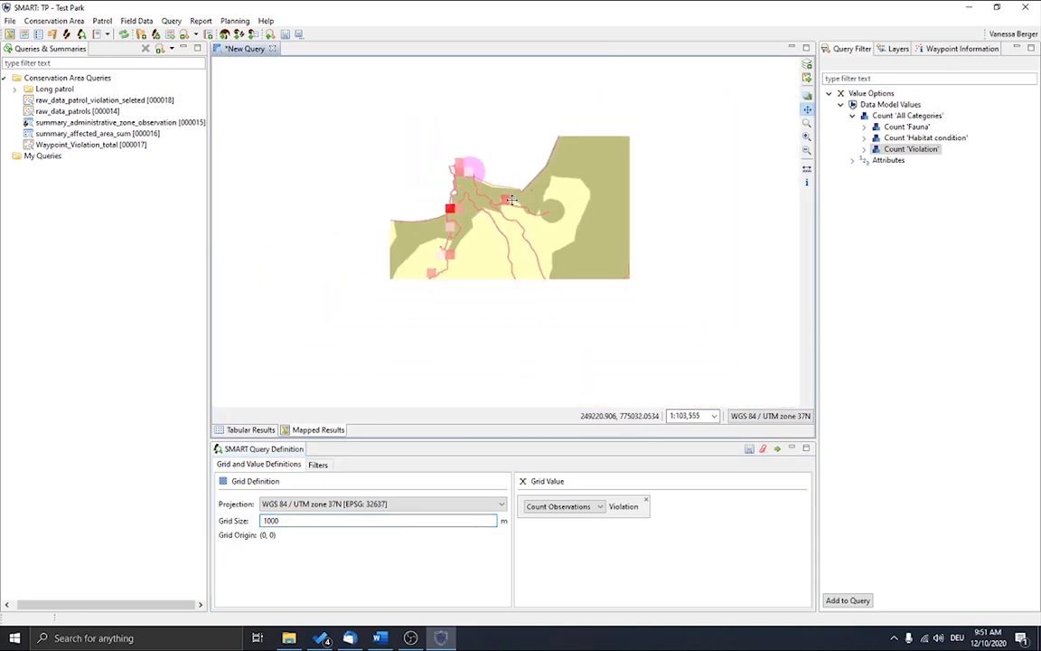
scroll(512, 199, "down", 1)
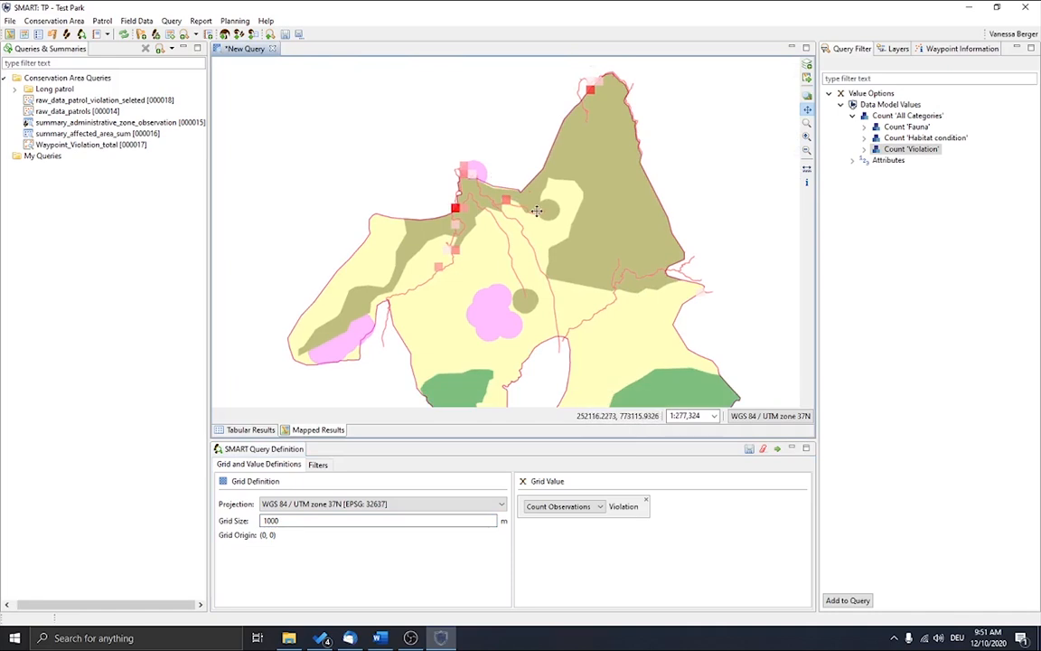
scroll(541, 214, "down", 1)
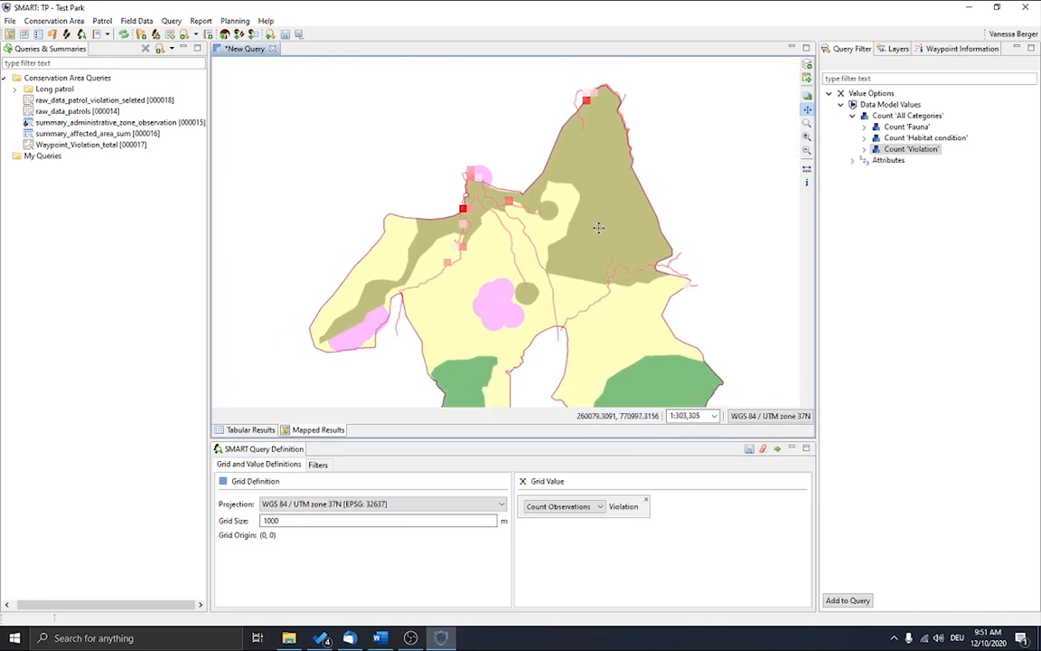
Step: Add the Legend, Scalebar and North Arrow map decorations to the gridded query's map
left_click(807, 64)
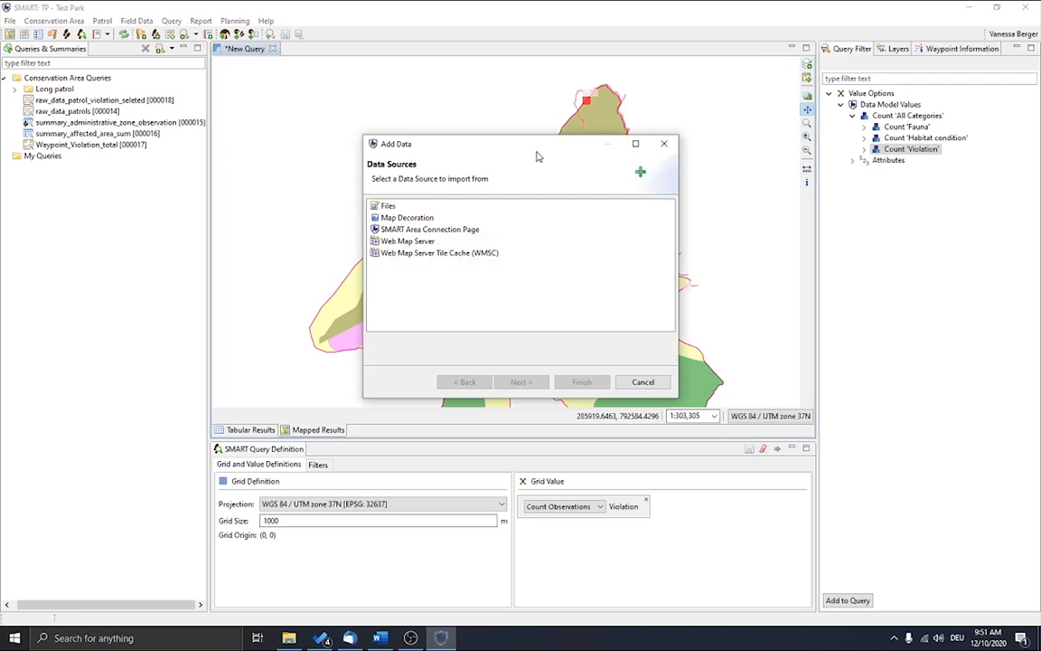
left_click_drag(487, 142, 806, 178)
left_click(728, 254)
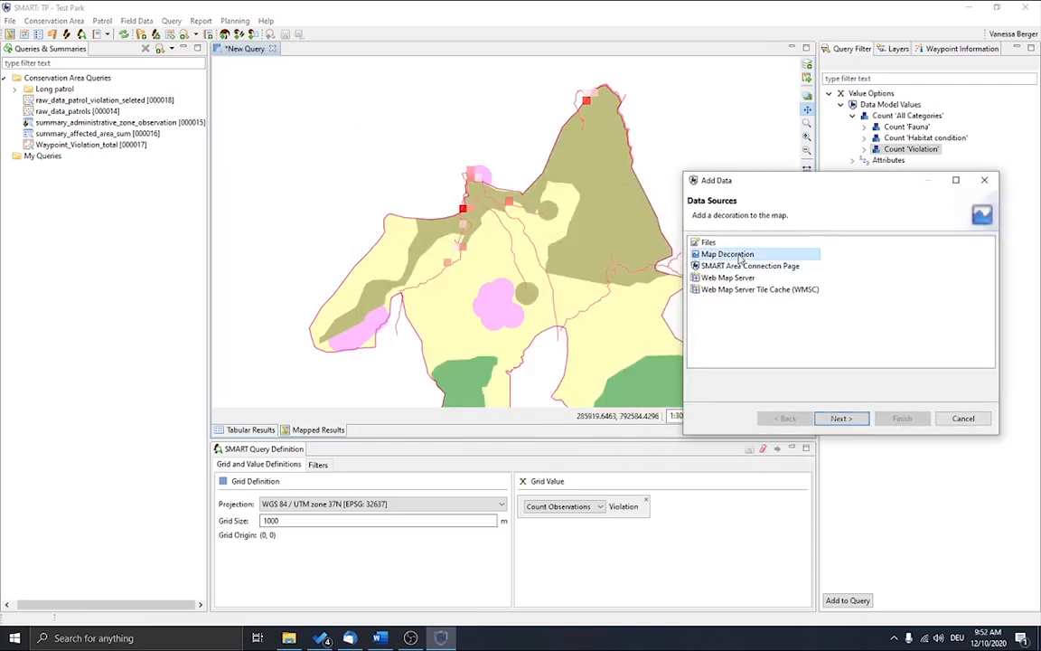
left_click(841, 418)
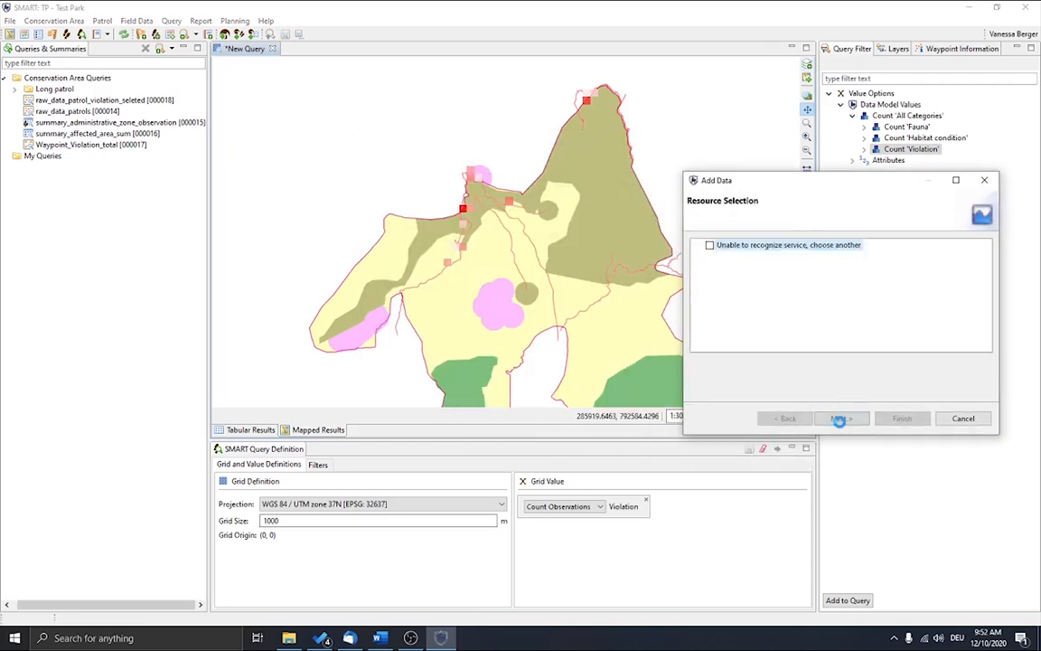
left_click(722, 257)
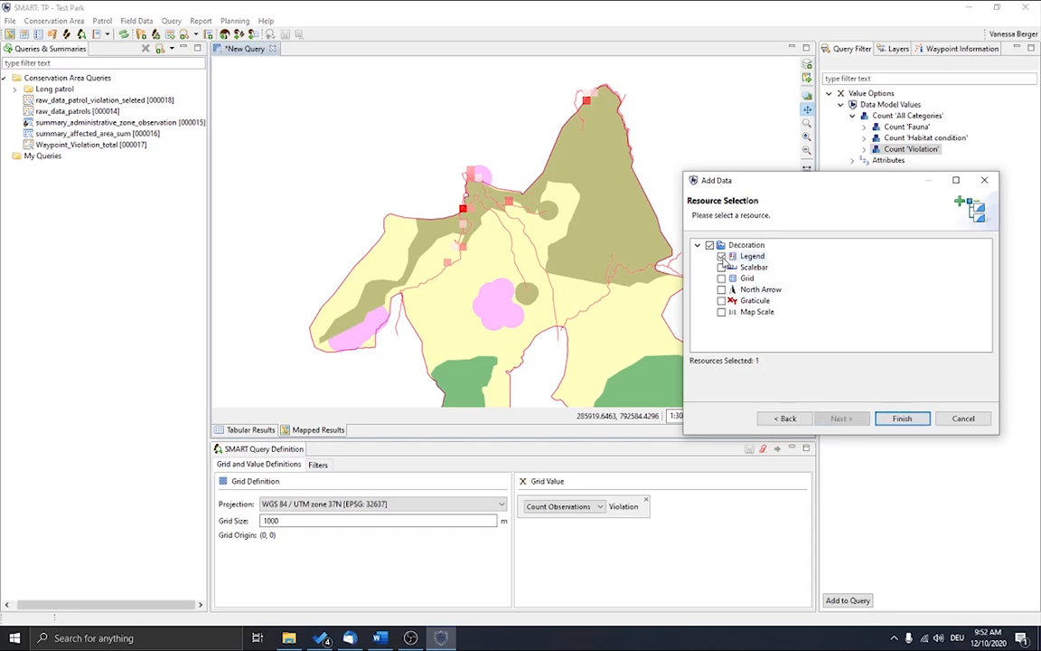
left_click(721, 290)
left_click(891, 423)
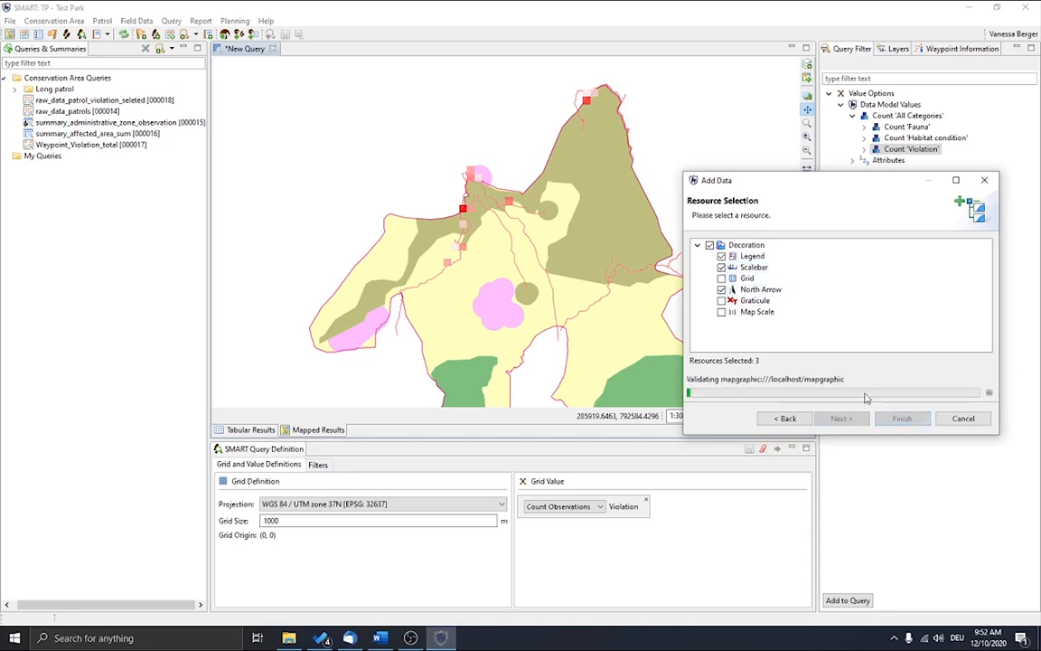
left_click_drag(538, 337, 457, 316)
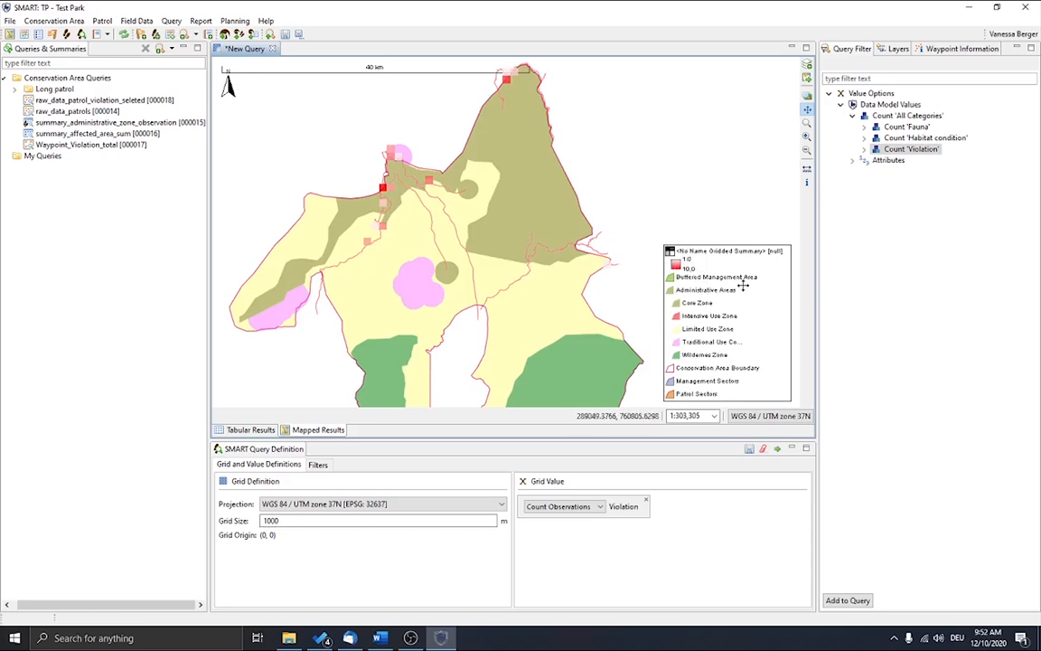
Step: Rename the gridded summary map layer to Sum of Violations
left_click(896, 49)
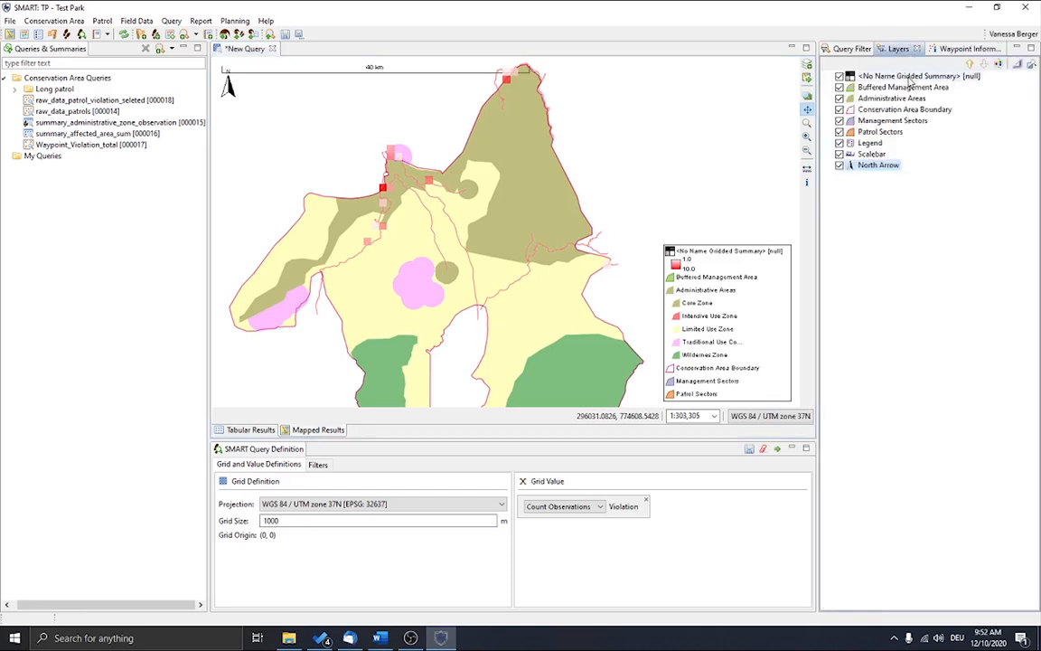
right_click(909, 77)
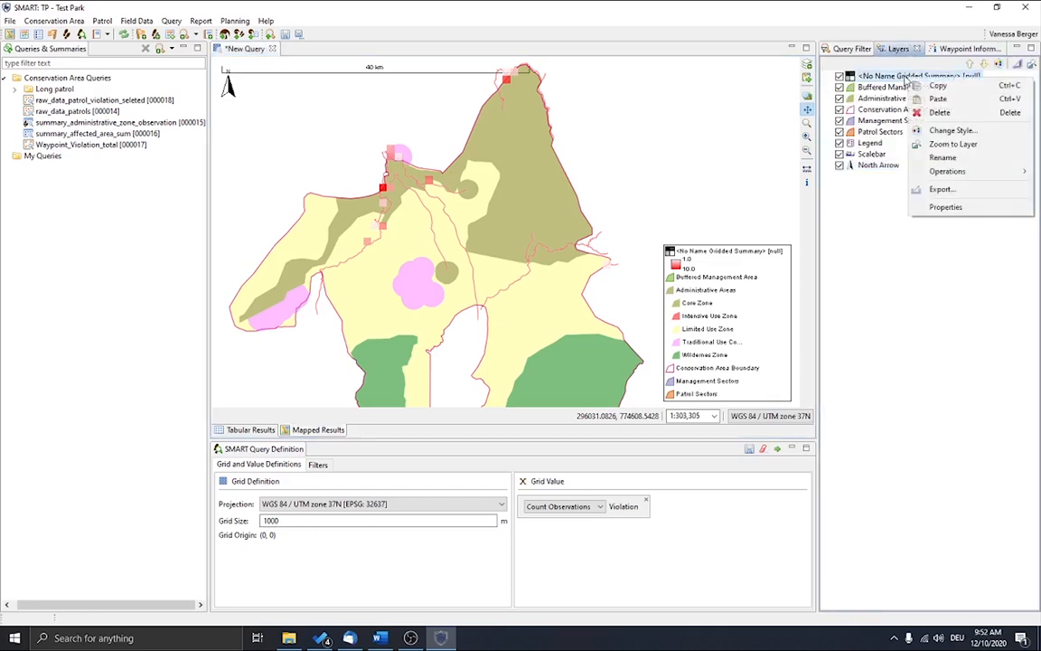
left_click(942, 158)
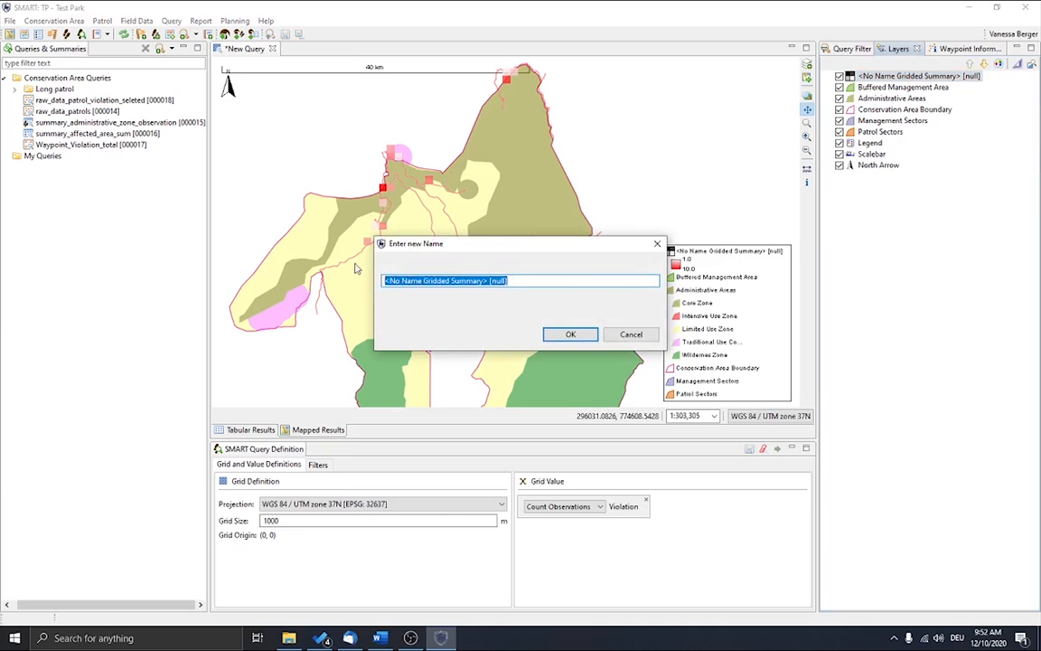
type("Sum of Observations")
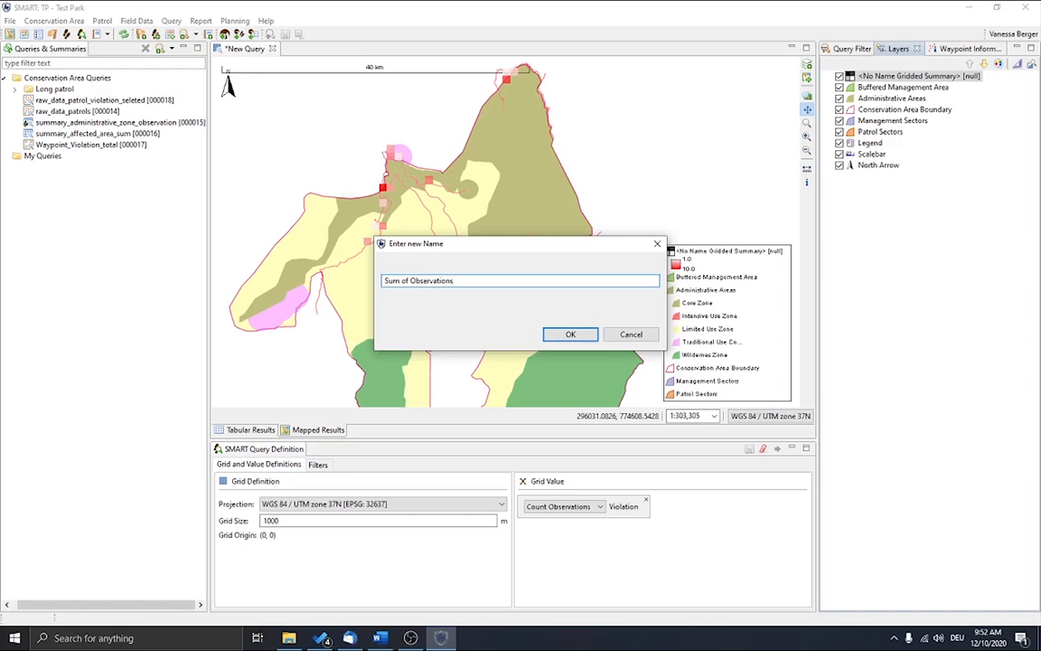
key("BackSpace")
key("BackSpace")
key("BackSpace")
key("BackSpace")
key("BackSpace")
type("s")
left_click(572, 335)
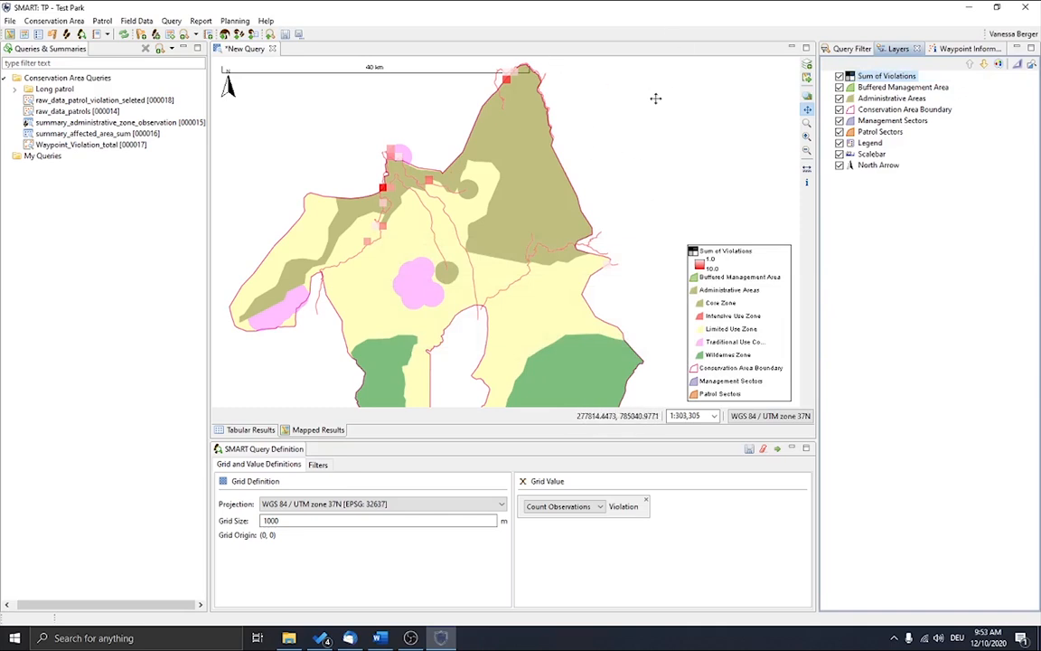
Step: Save the gridded query in the Conservation Area Queries folder
left_click(286, 34)
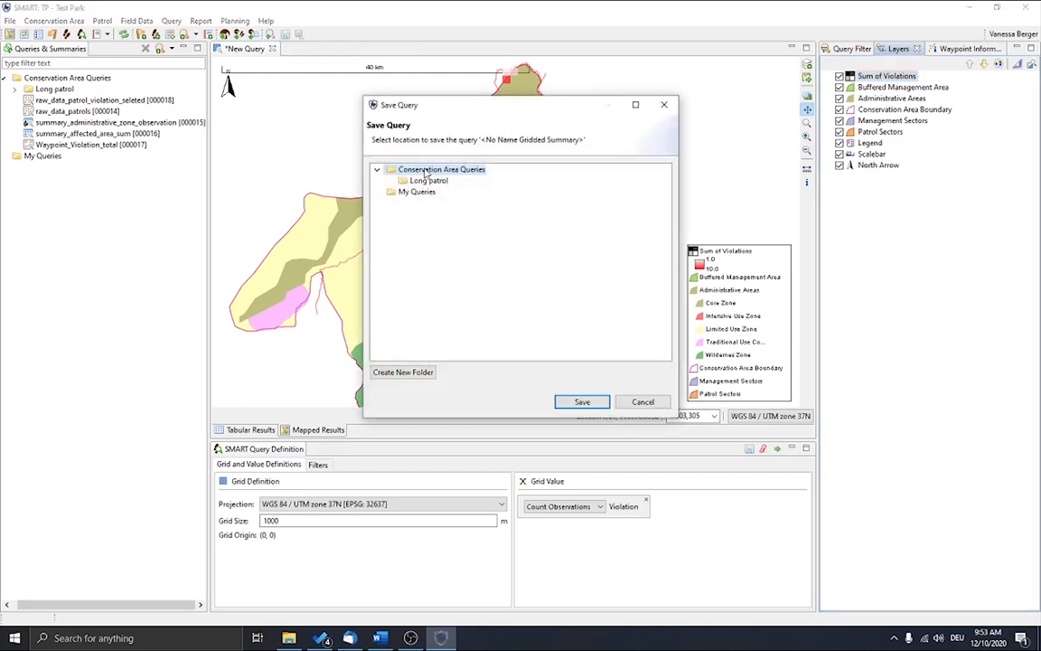
left_click(584, 402)
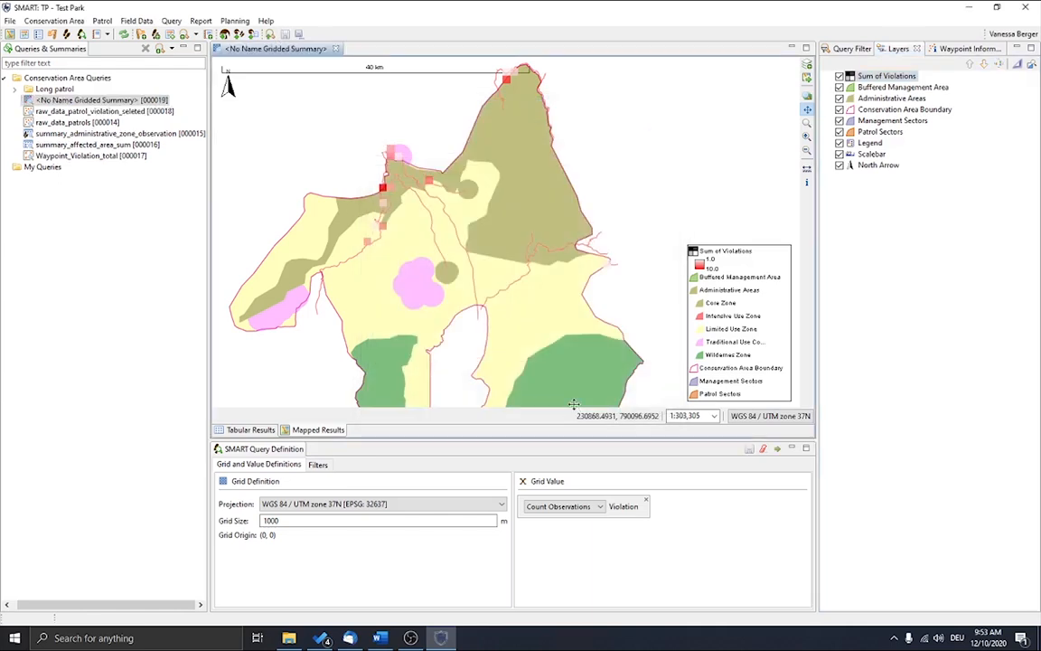
Step: Rename the saved gridded query in the Conservation Area Queries folder, beginning the new name with "Sum of"
right_click(90, 101)
left_click(59, 113)
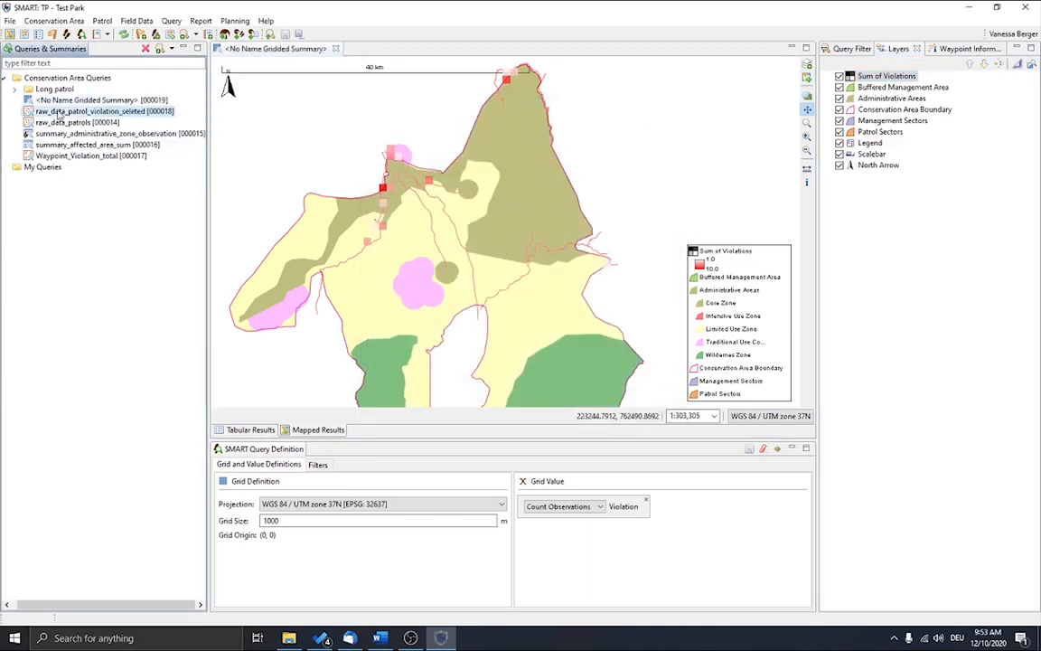
left_click(79, 100)
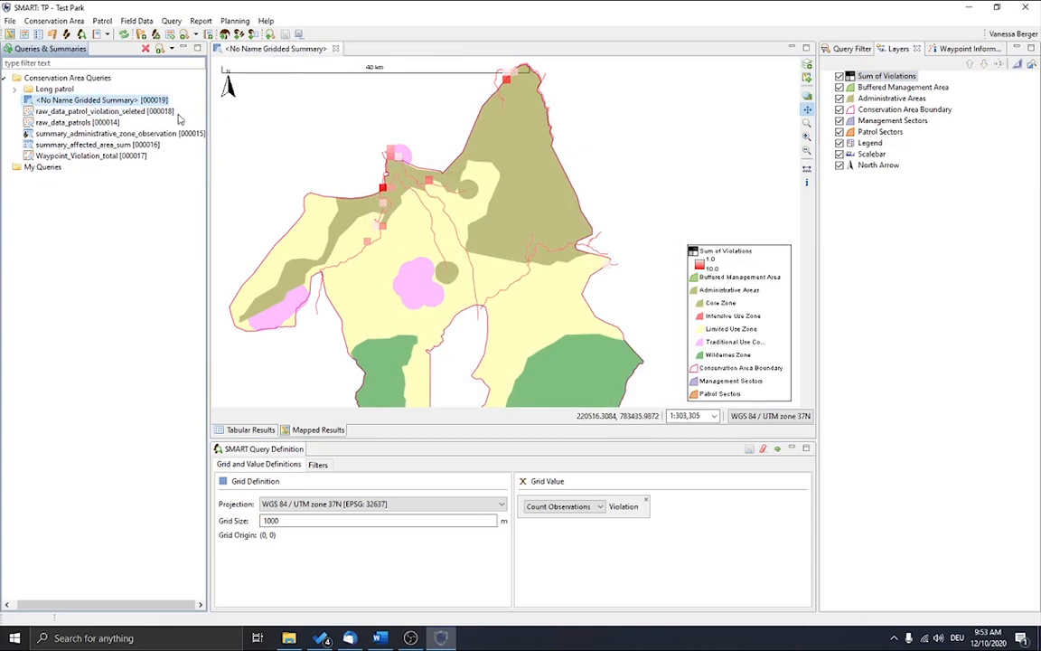
right_click(109, 101)
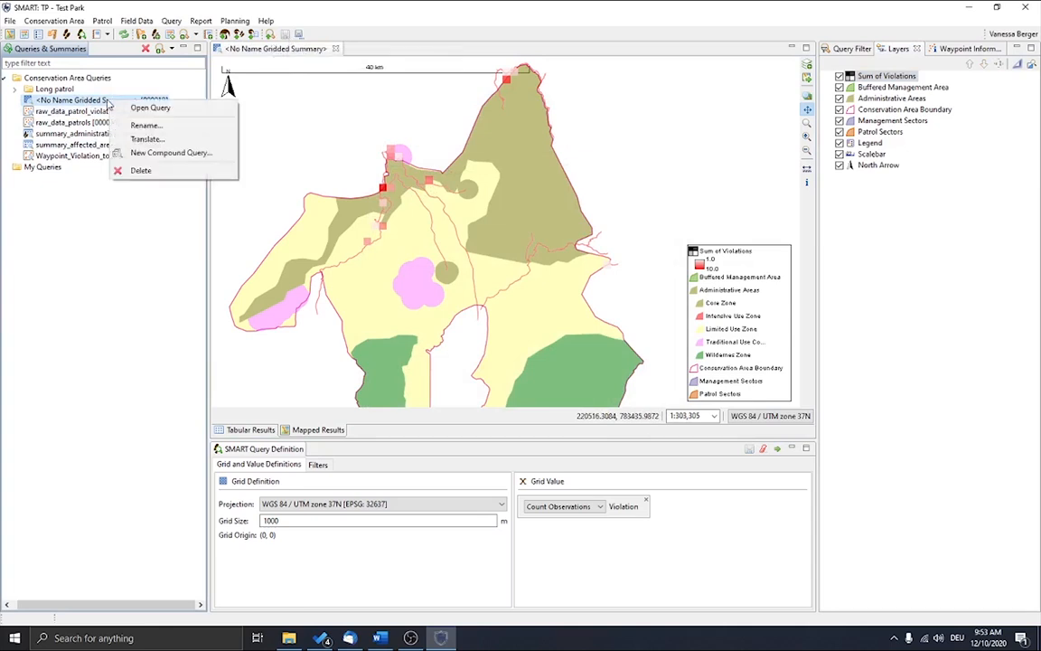
left_click(144, 125)
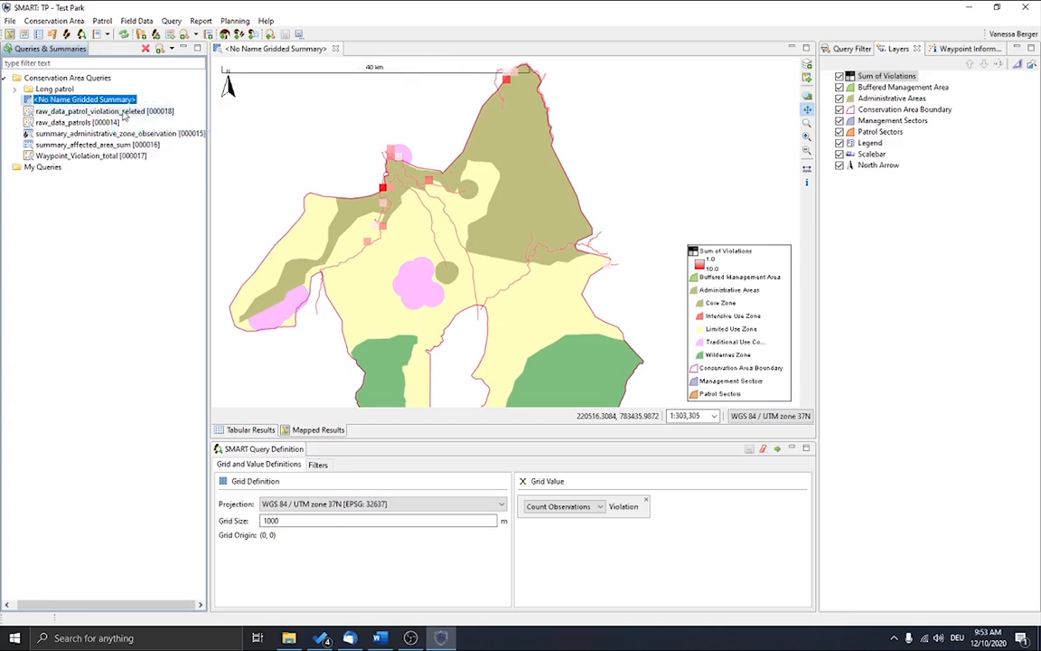
type("Sum of B")
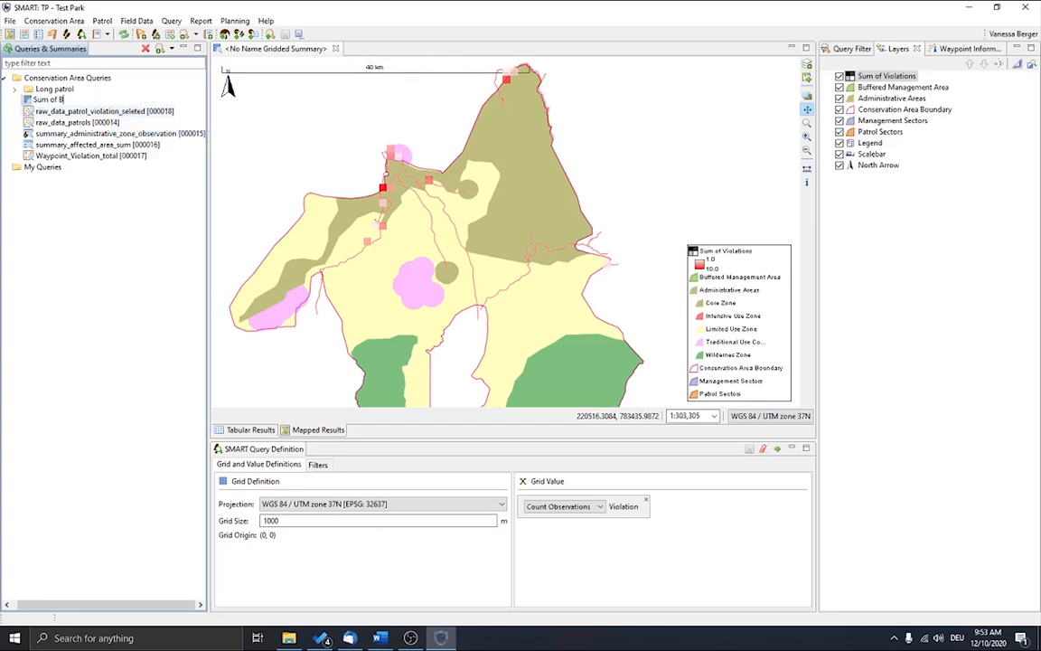